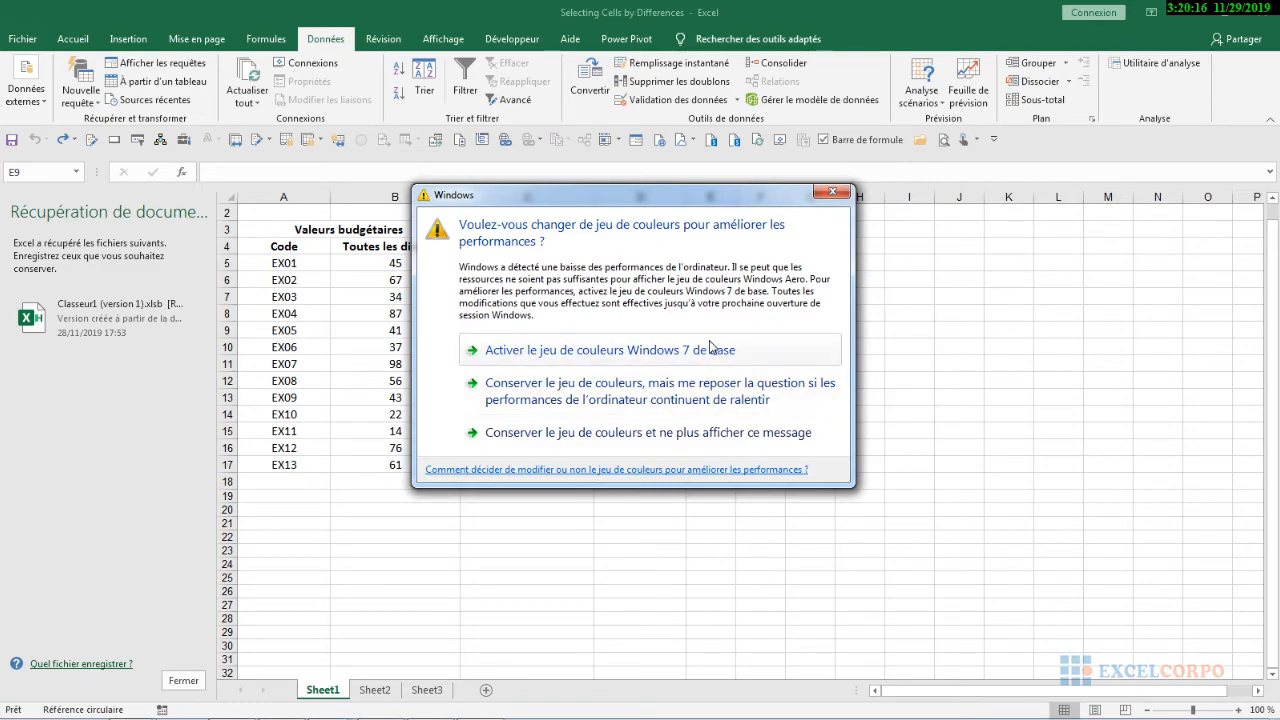
- Accept the Windows 7 Basic colour scheme and group the consecutive sheets from Sheet1 through Sheet3
left_click(709, 349)
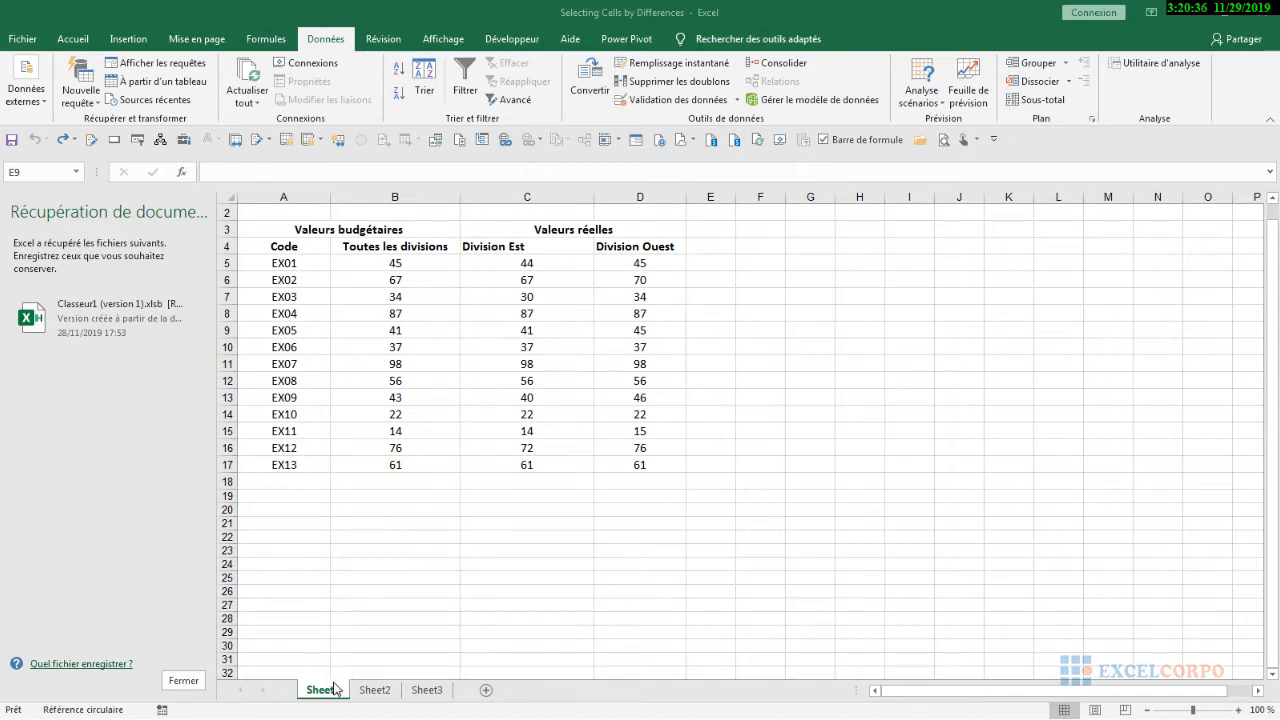
left_click(427, 690, "shift")
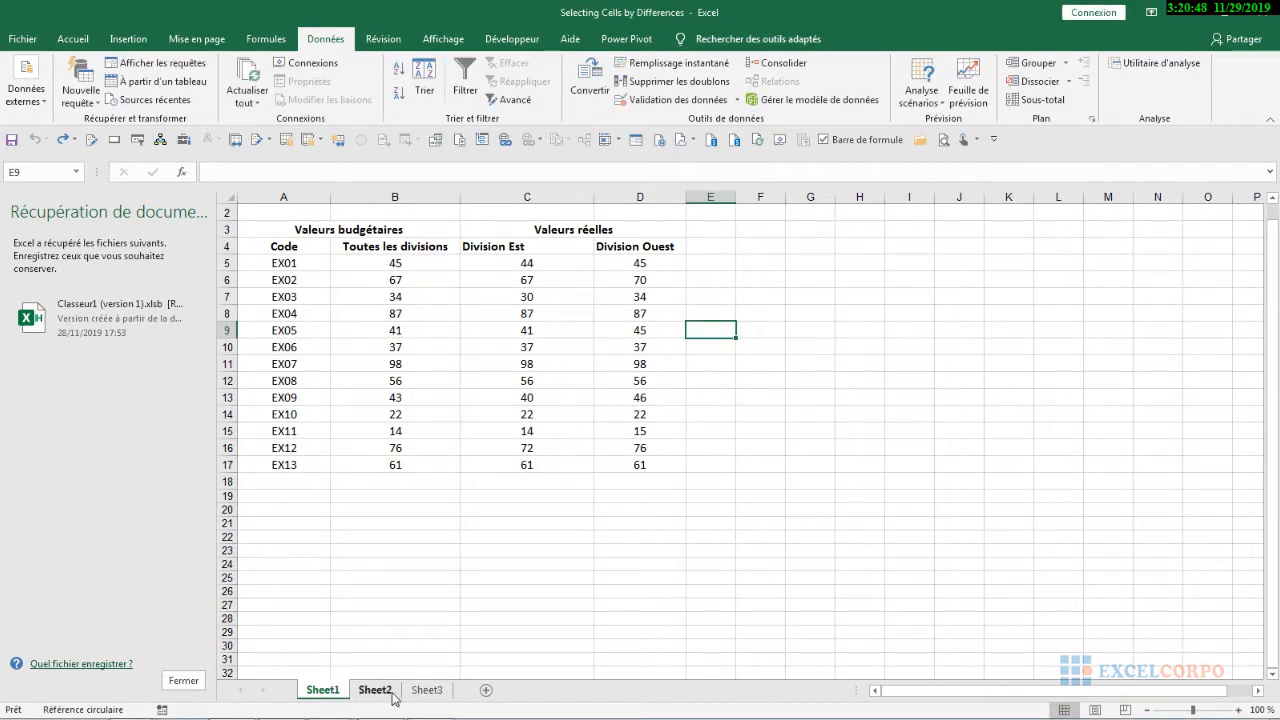
left_click(408, 692, "shift")
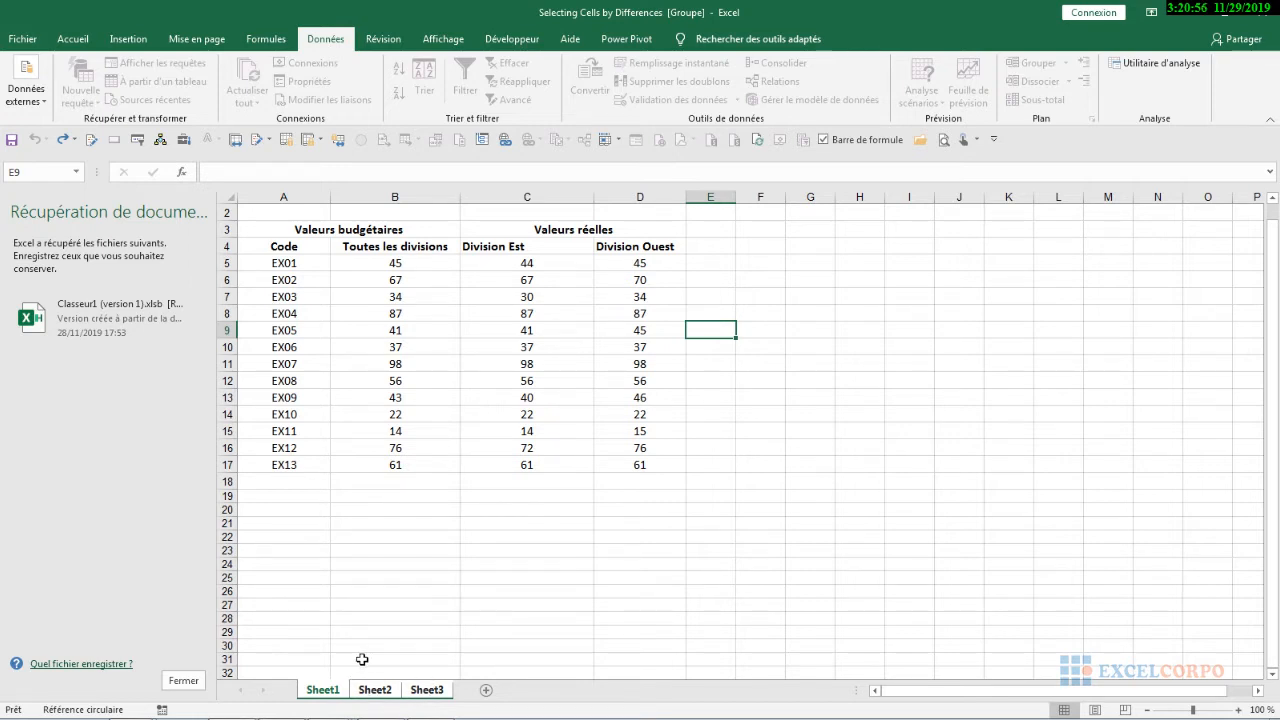
- Ungroup the sheets and build the group again from Sheet1 by adding Sheet2 and Sheet3 individually
left_click(372, 690)
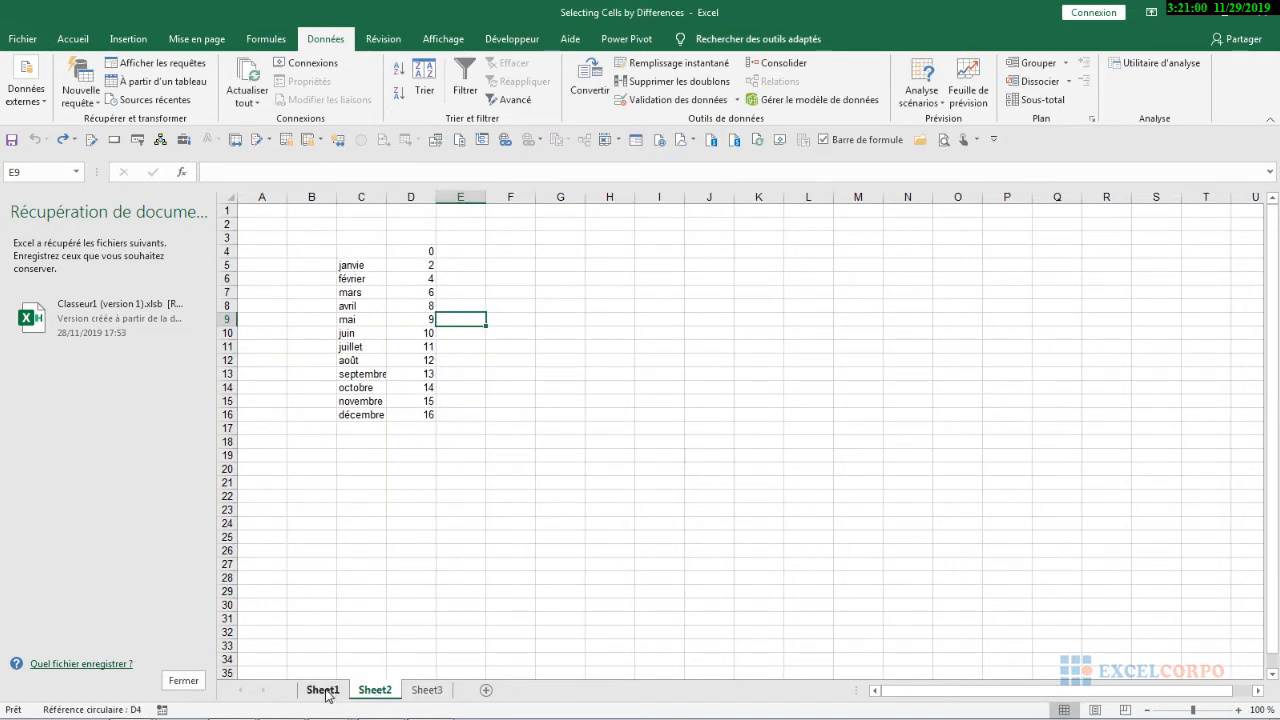
left_click(324, 690)
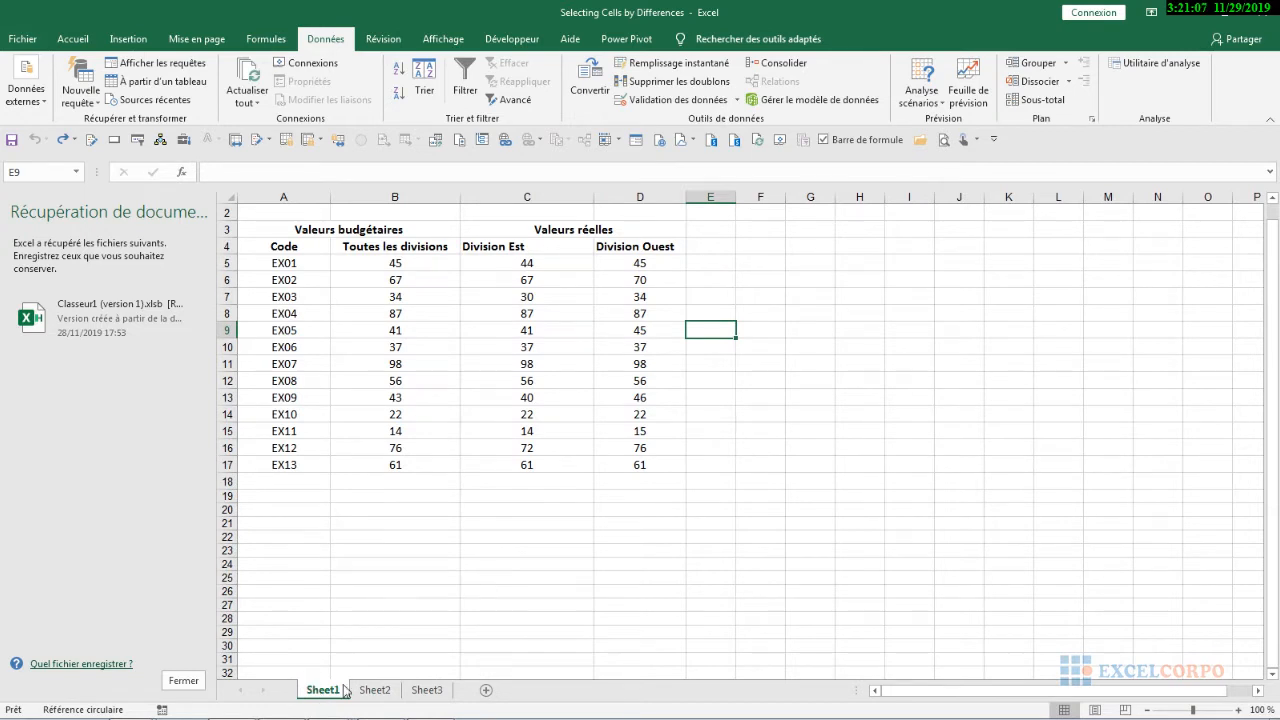
left_click(375, 690, "ctrl")
left_click(425, 690, "ctrl")
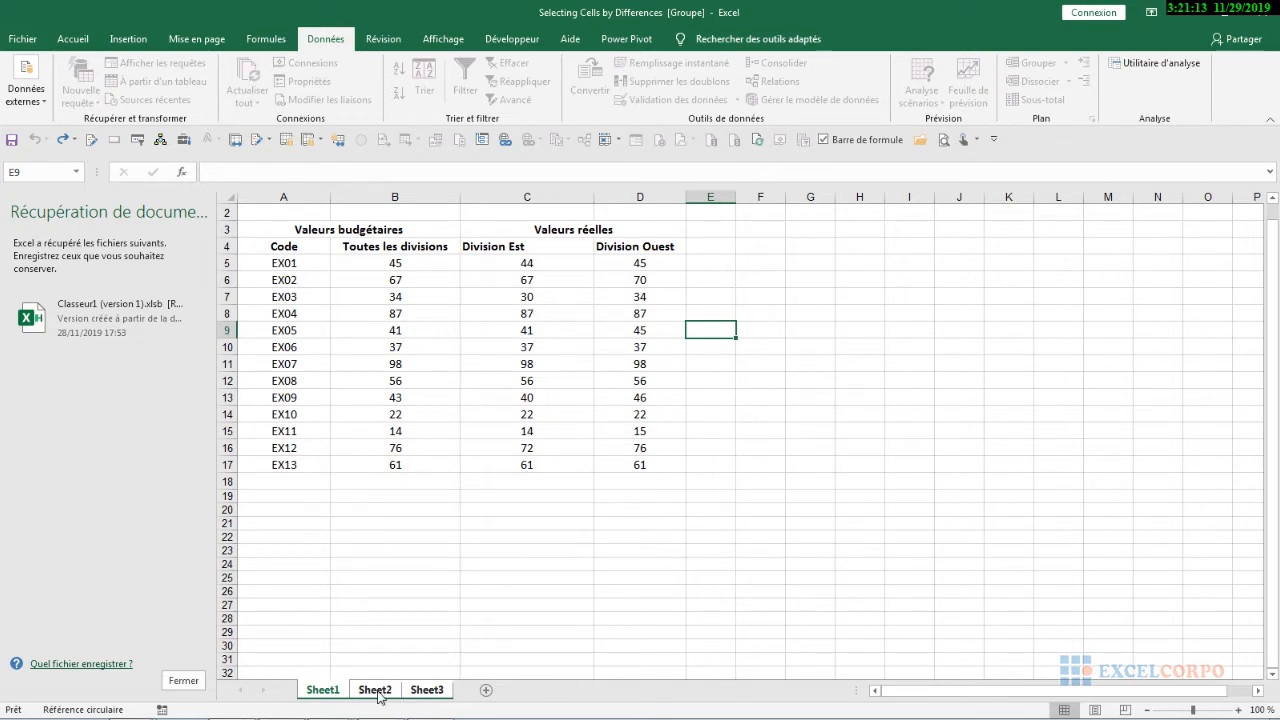
- Break the group by activating Sheet2 and select all sheets of the workbook at once from it
left_click(378, 692)
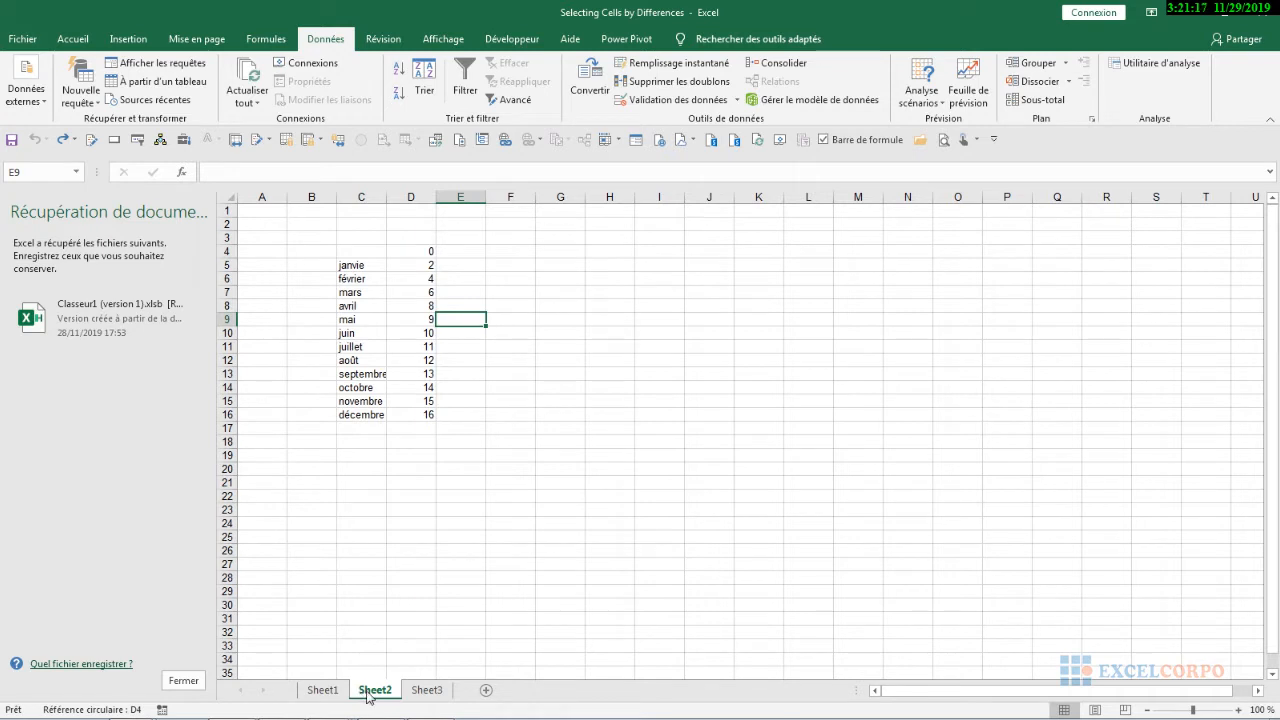
right_click(372, 694)
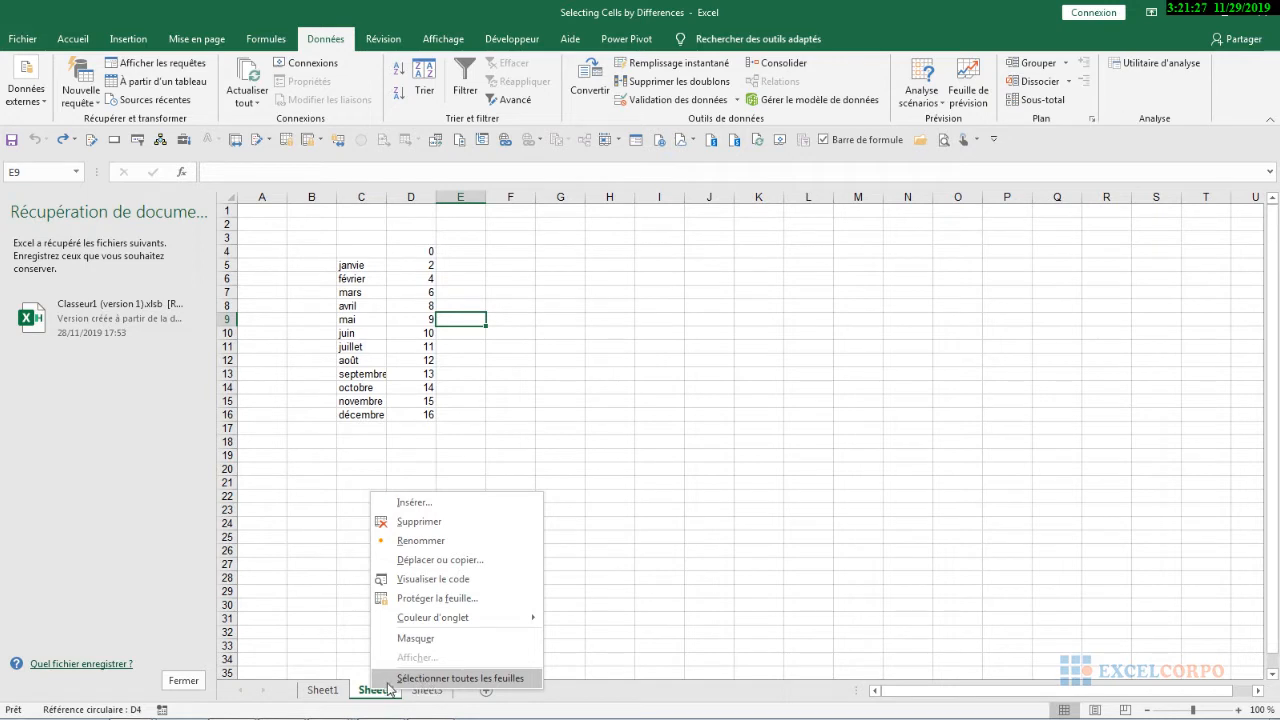
left_click(411, 679)
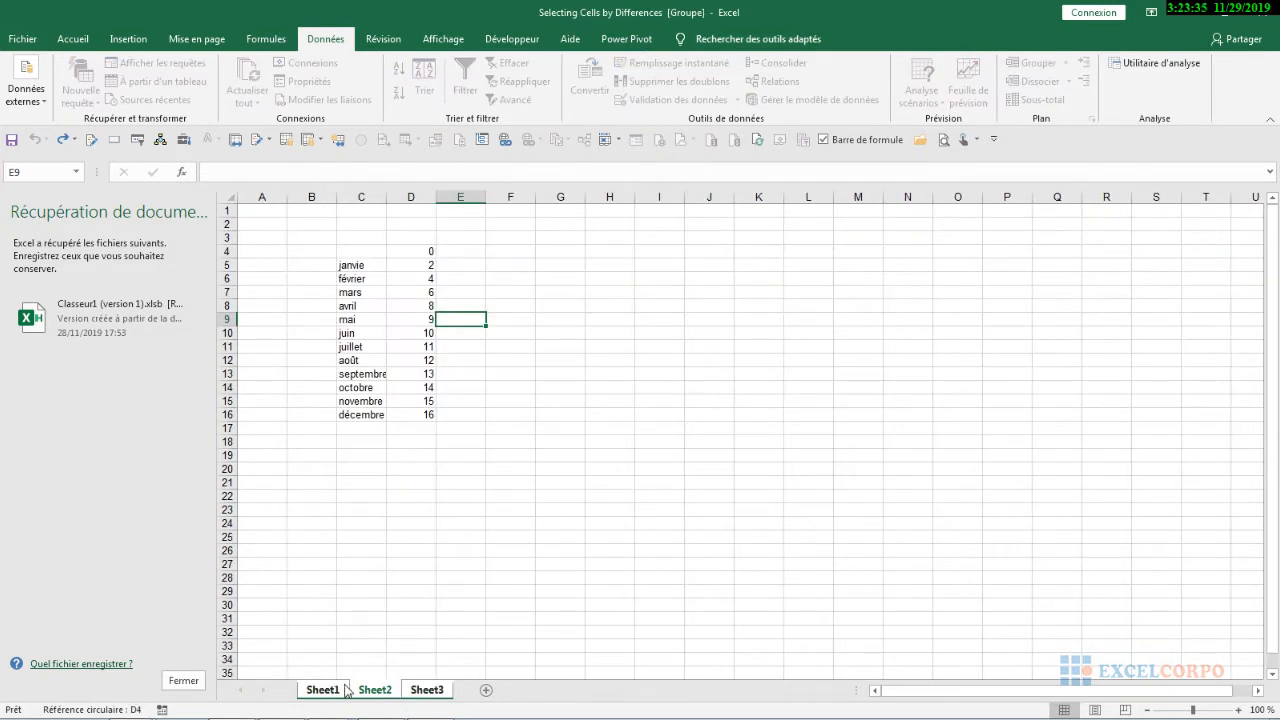
- Ungroup the sheets and select the range C4:E12 on Sheet2 using Extend Selection mode
right_click(364, 692)
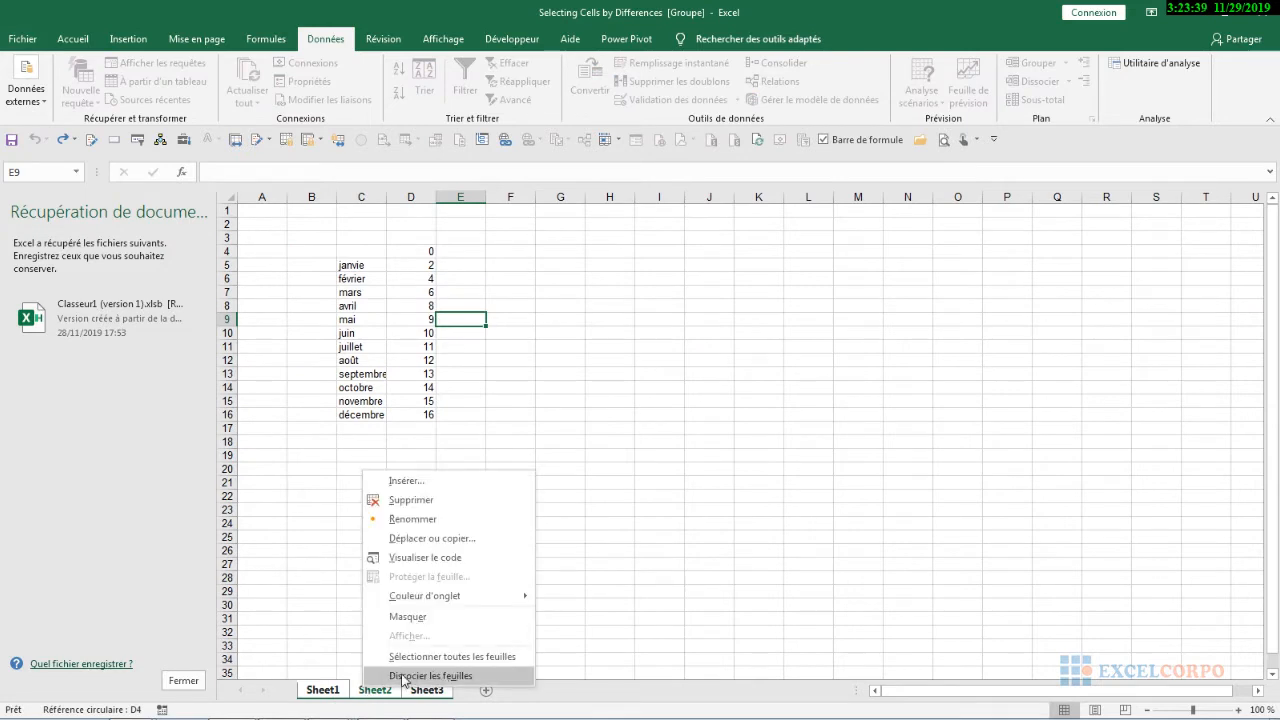
left_click(404, 677)
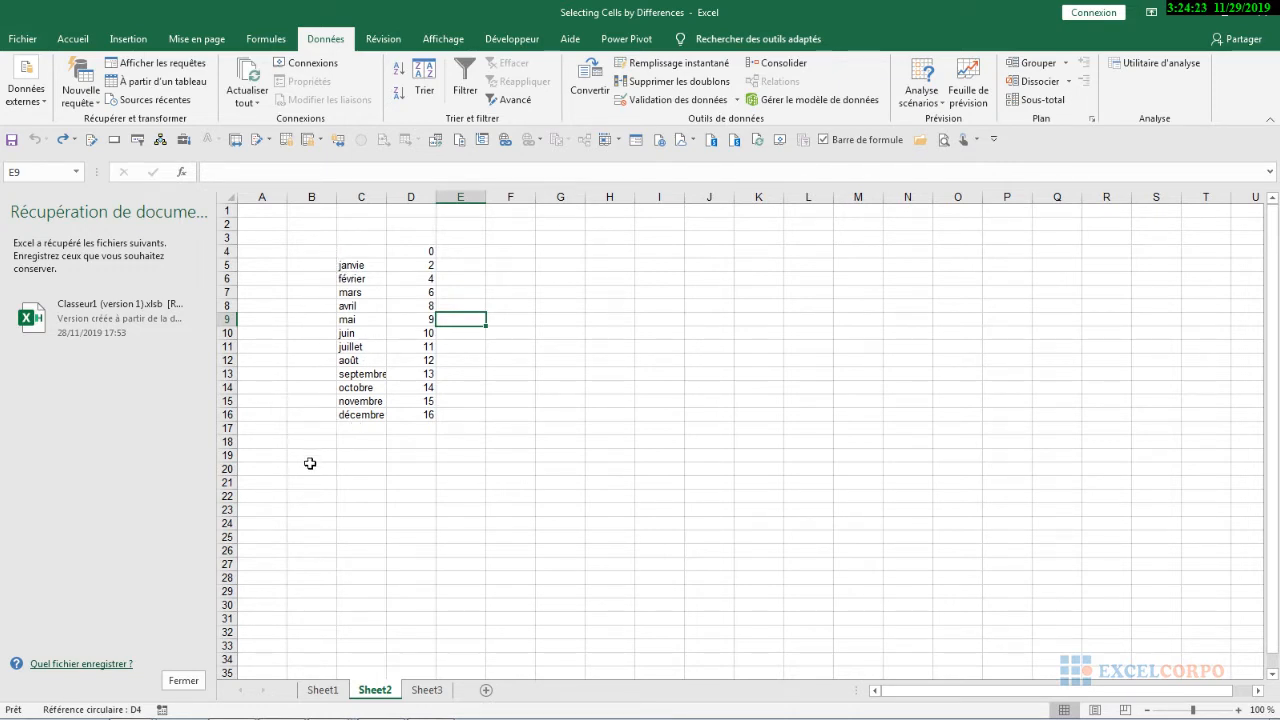
left_click(337, 250)
key("F8")
left_click(456, 360)
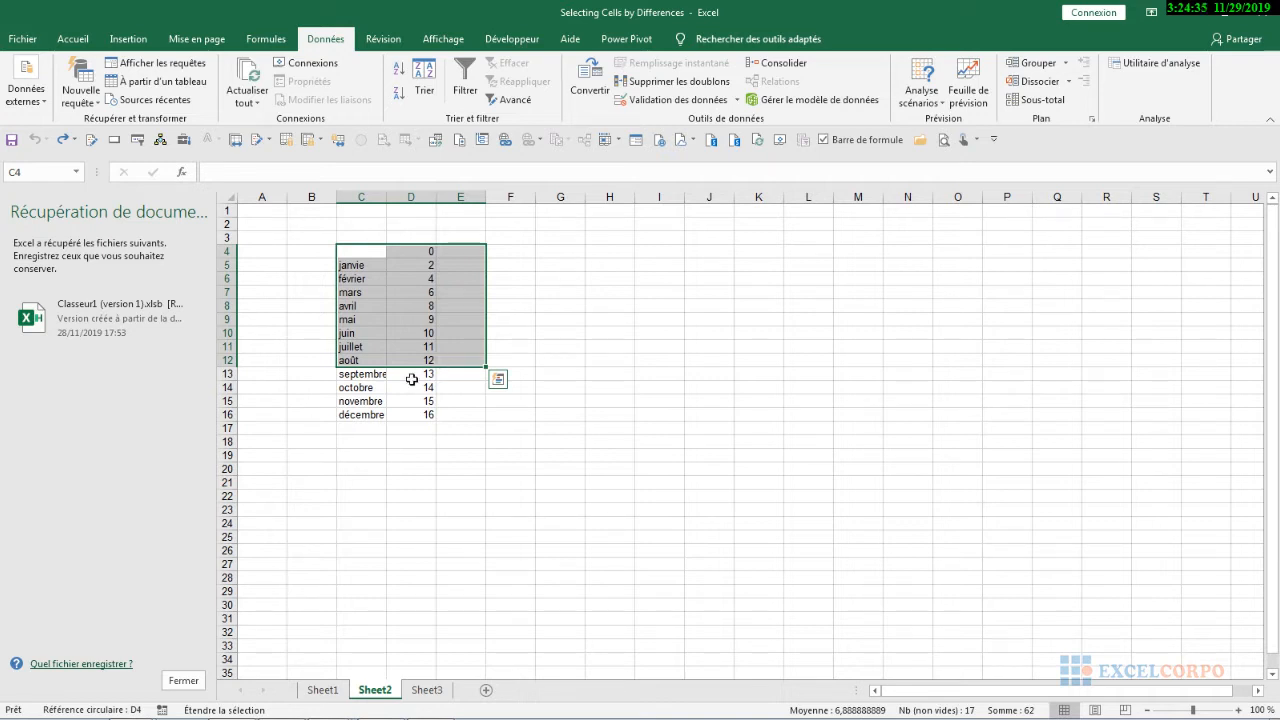
- Group Sheet1 and Sheet3 with Sheet2 so the C4:E12 selection applies to all three sheets
left_click(412, 691)
left_click(378, 692)
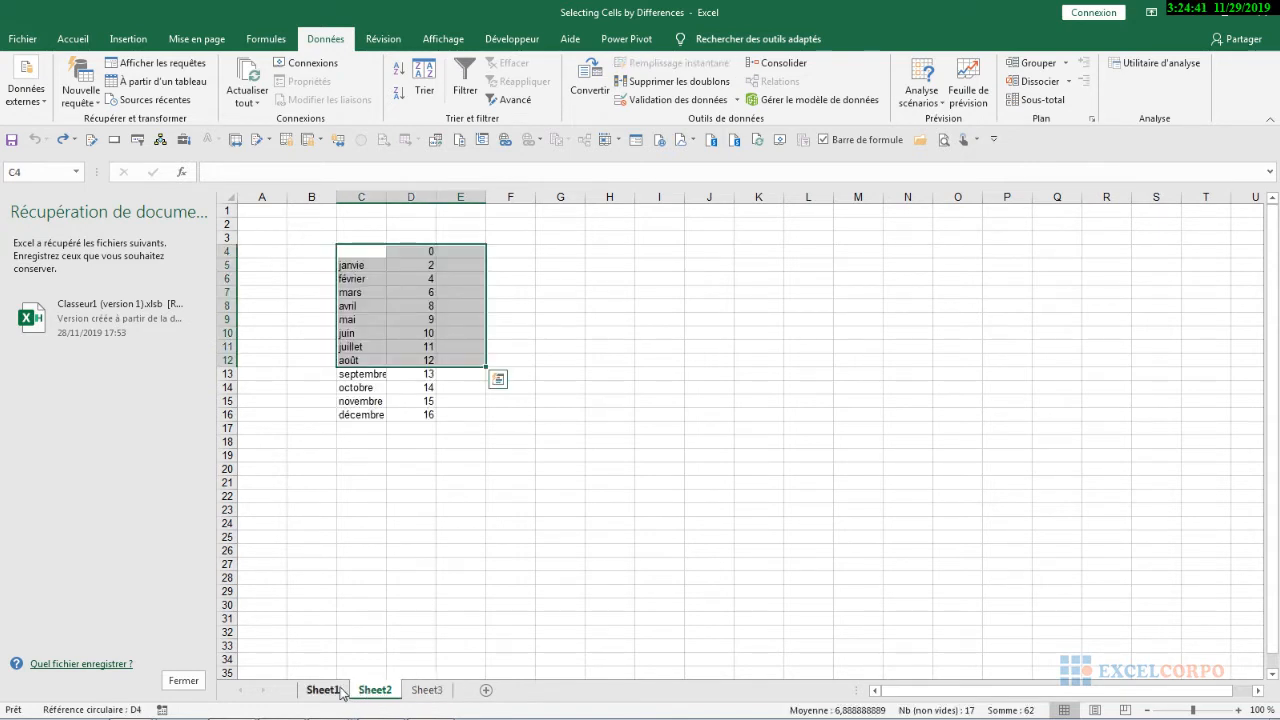
left_click(323, 690, "ctrl")
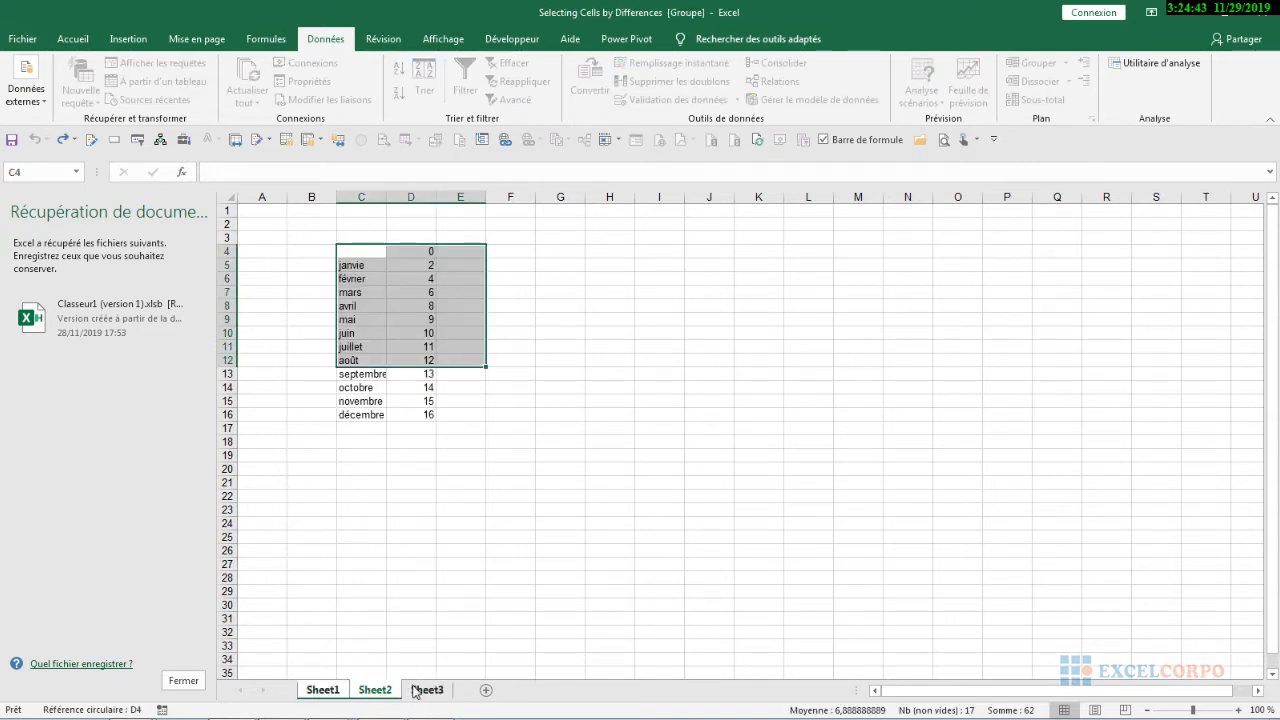
left_click(414, 690, "ctrl")
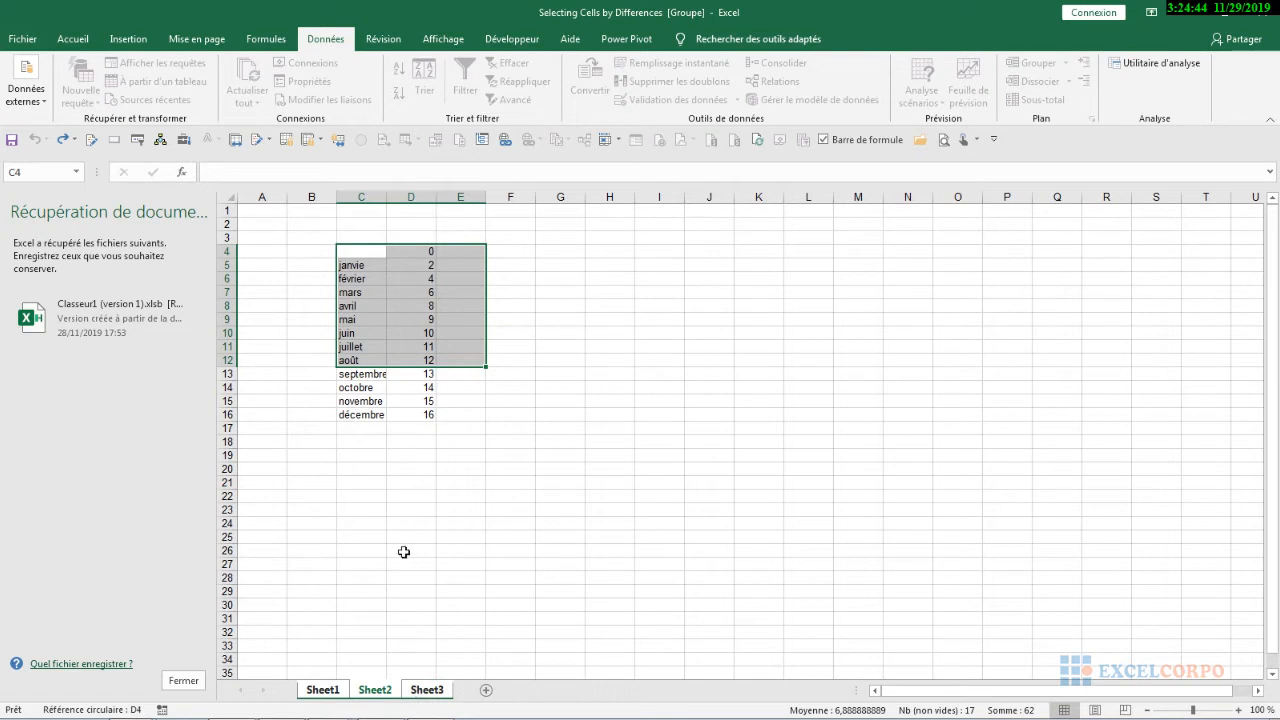
- Ungroup the sheets and compare the selected range on Sheet1, Sheet2 and Sheet3, finishing on cell C26 of Sheet1
left_click(420, 690)
left_click(323, 690)
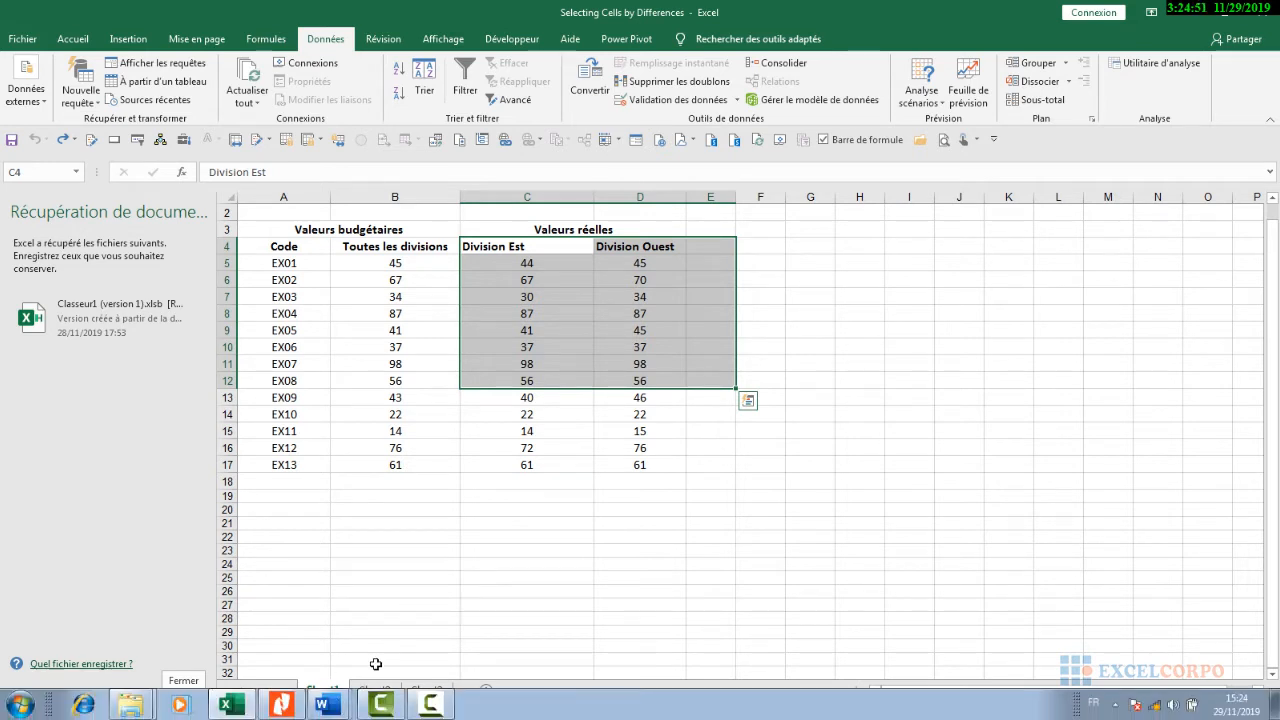
left_click(375, 690)
left_click(426, 690)
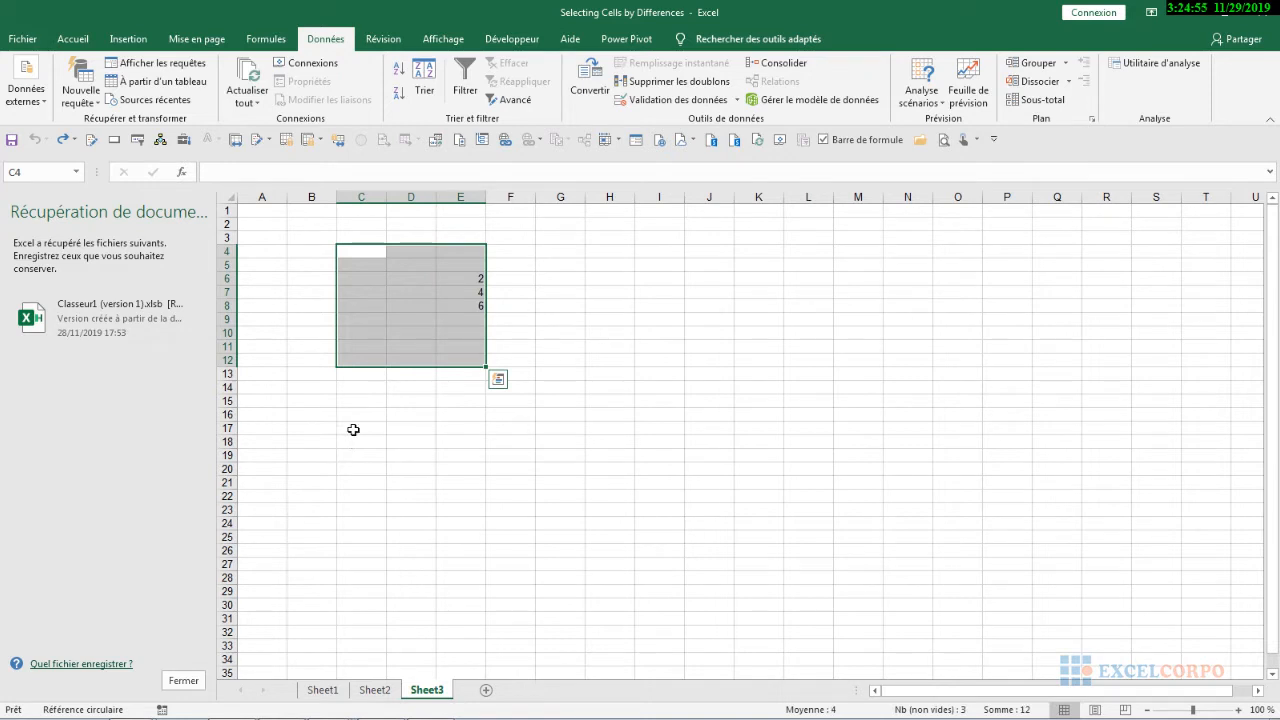
left_click(320, 690)
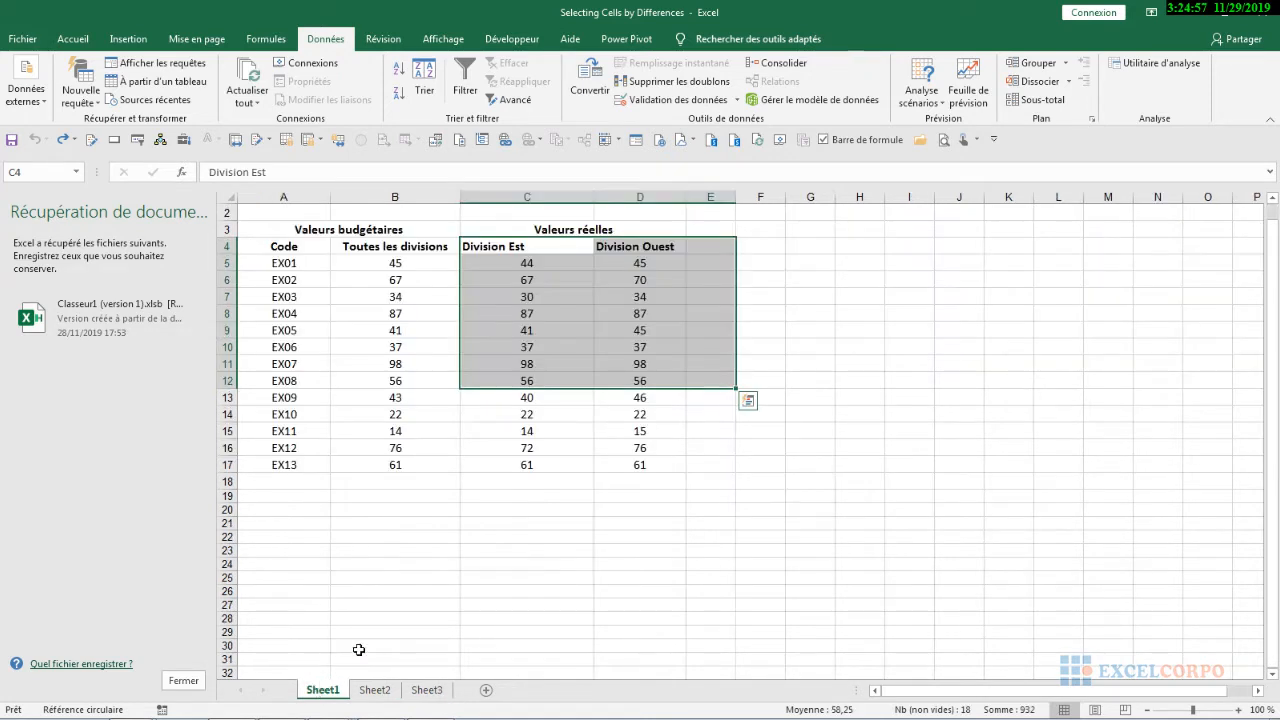
left_click(372, 692)
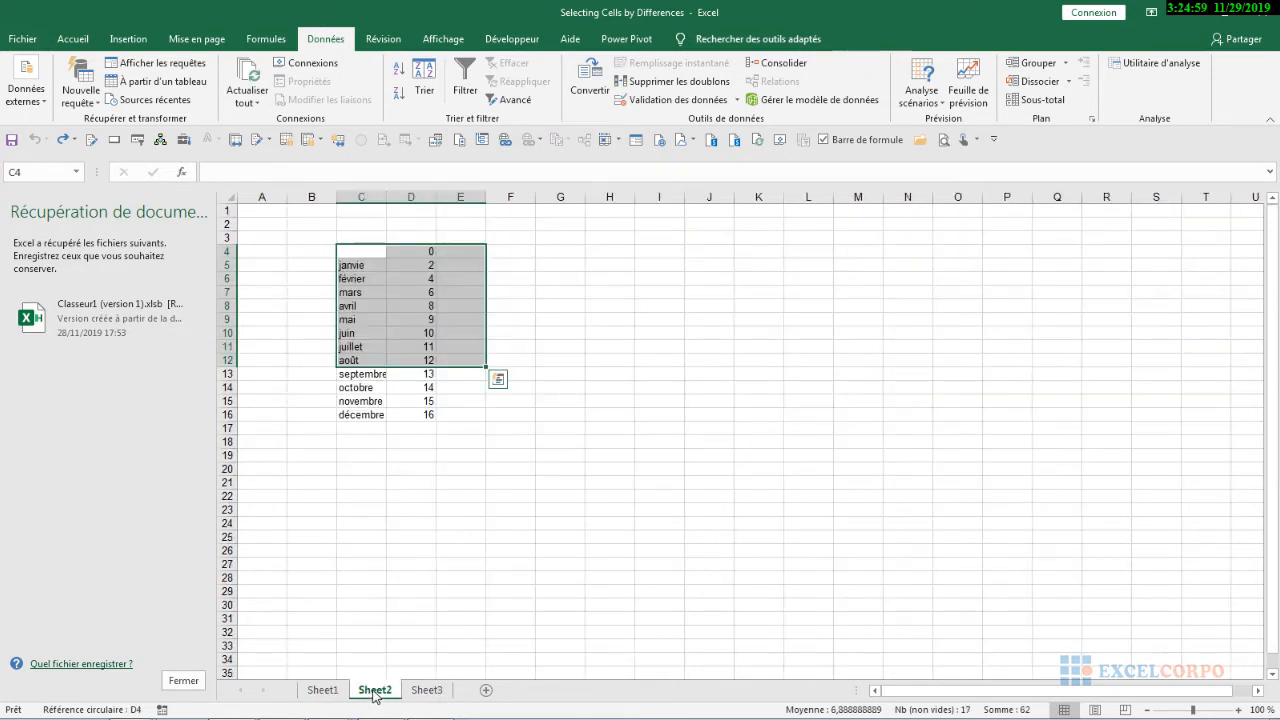
left_click(414, 690)
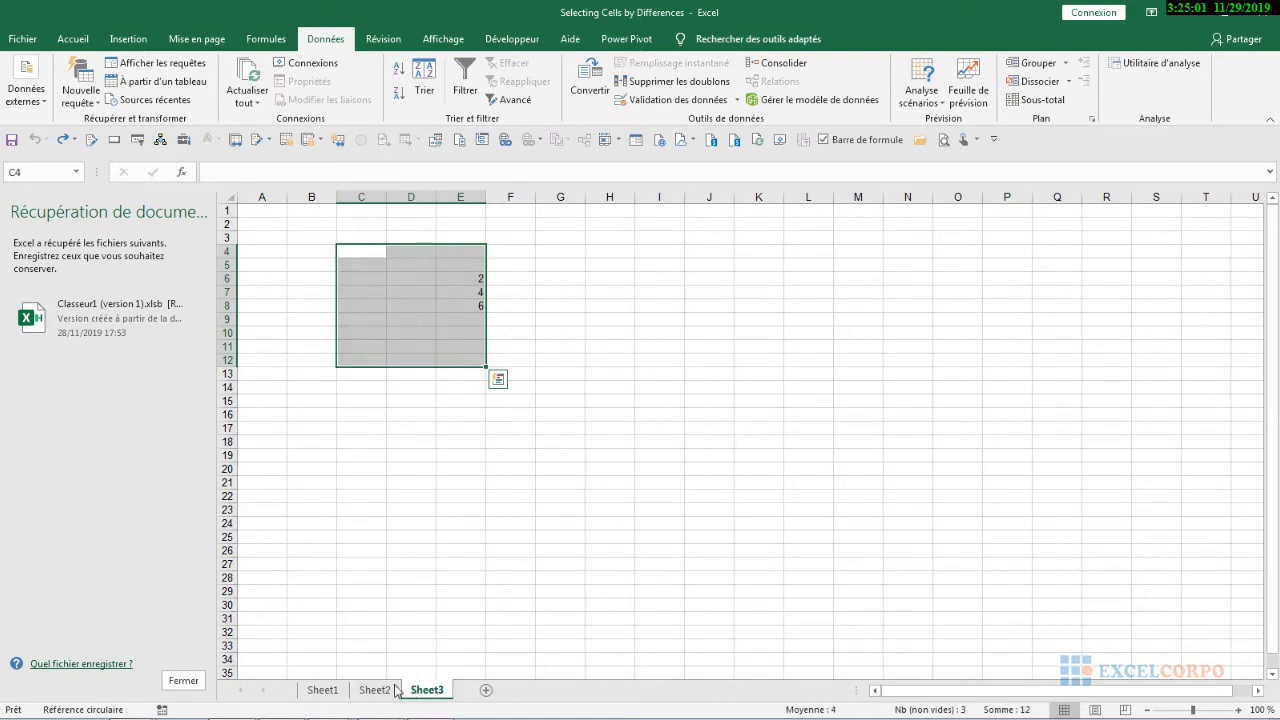
left_click(377, 691)
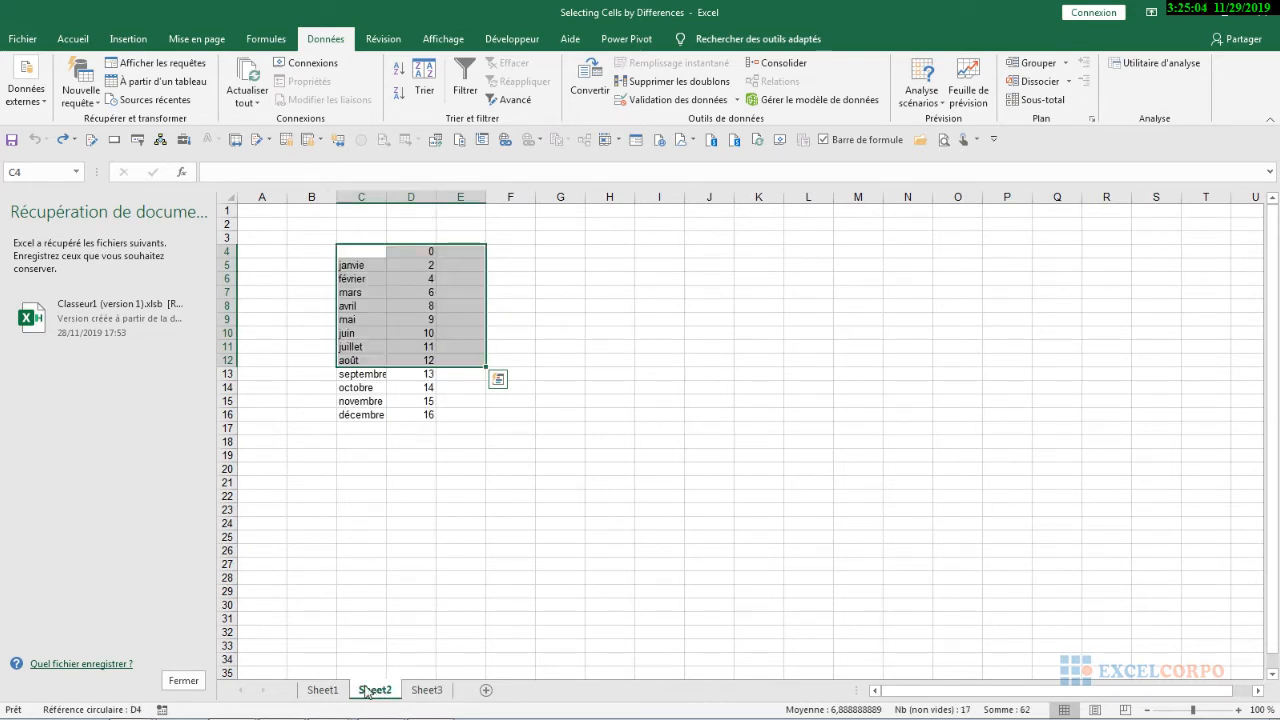
left_click(330, 690, "ctrl")
left_click(330, 690)
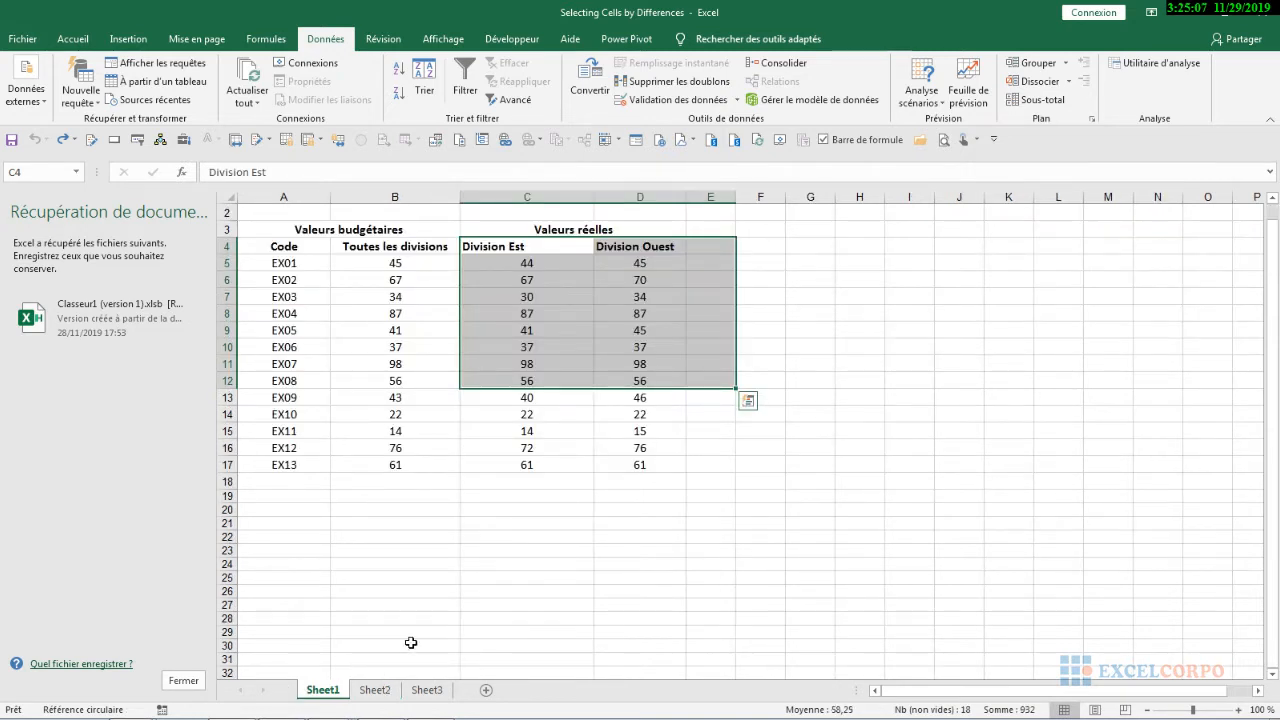
left_click(508, 594)
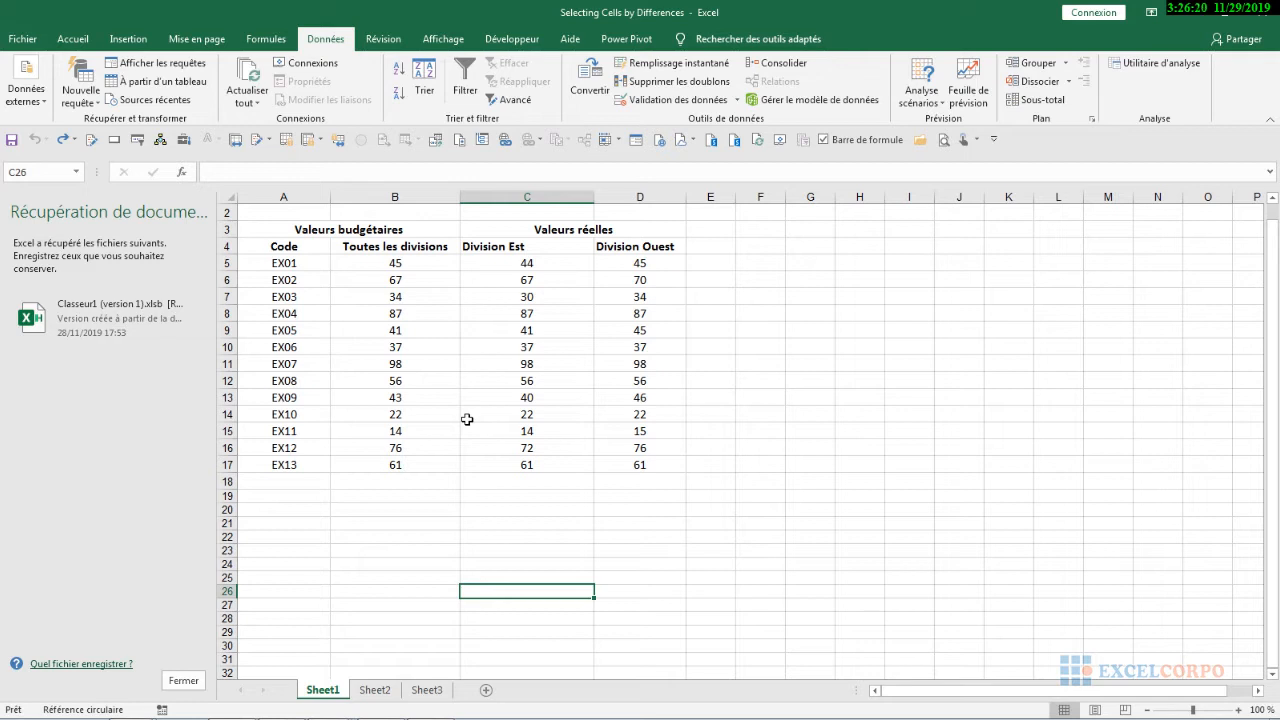
- Turn on Extend Selection mode from cell B7 and view the Go To dialog's named ranges without choosing a destination
left_click(407, 298)
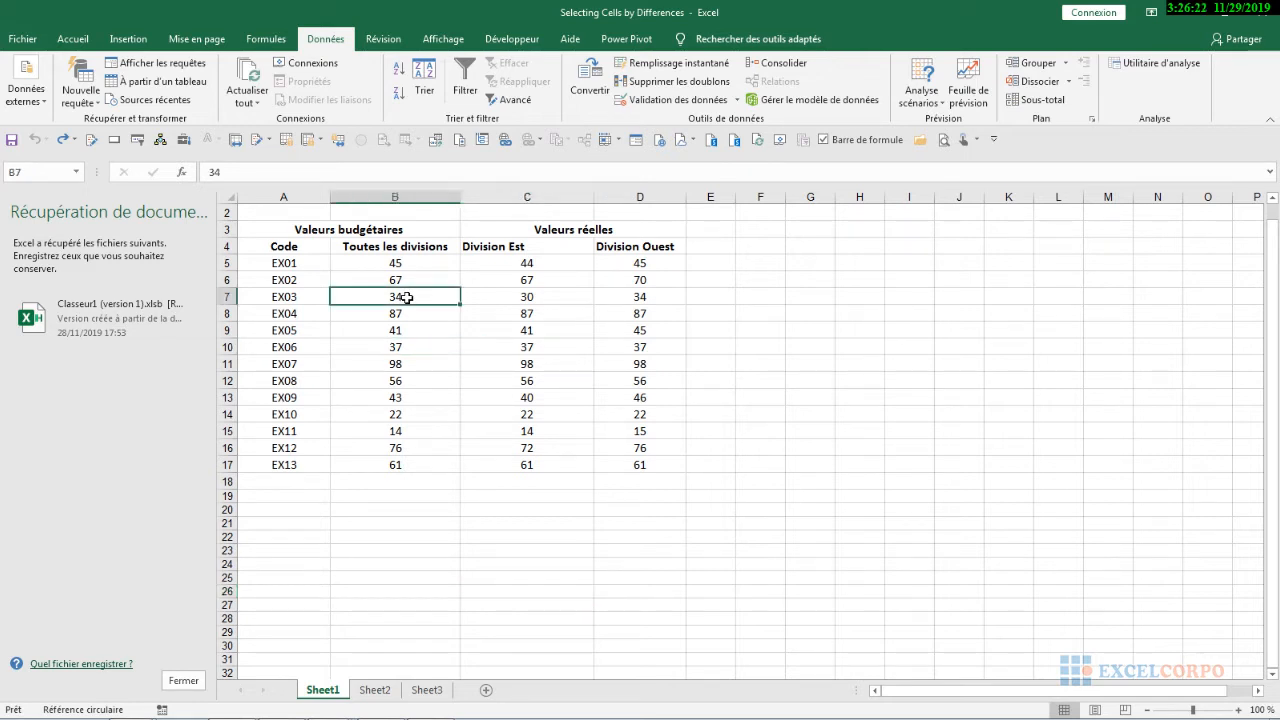
key("F8")
left_click(70, 42)
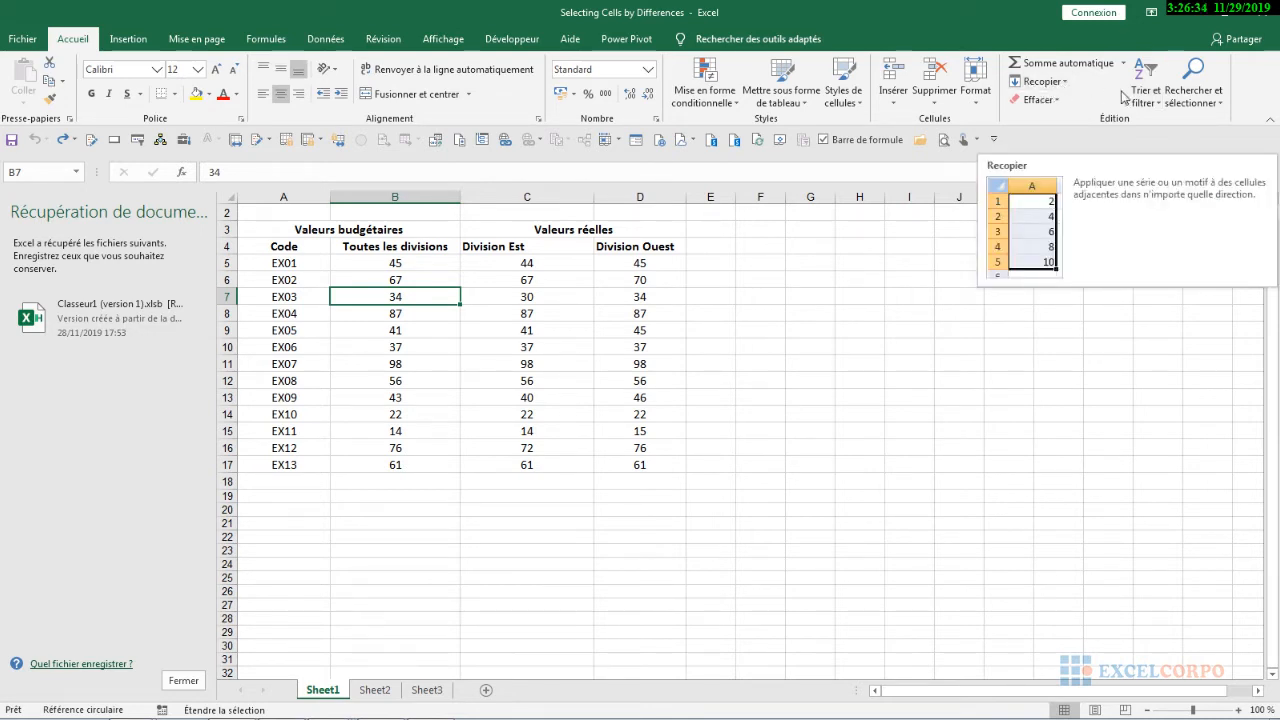
left_click(1058, 86)
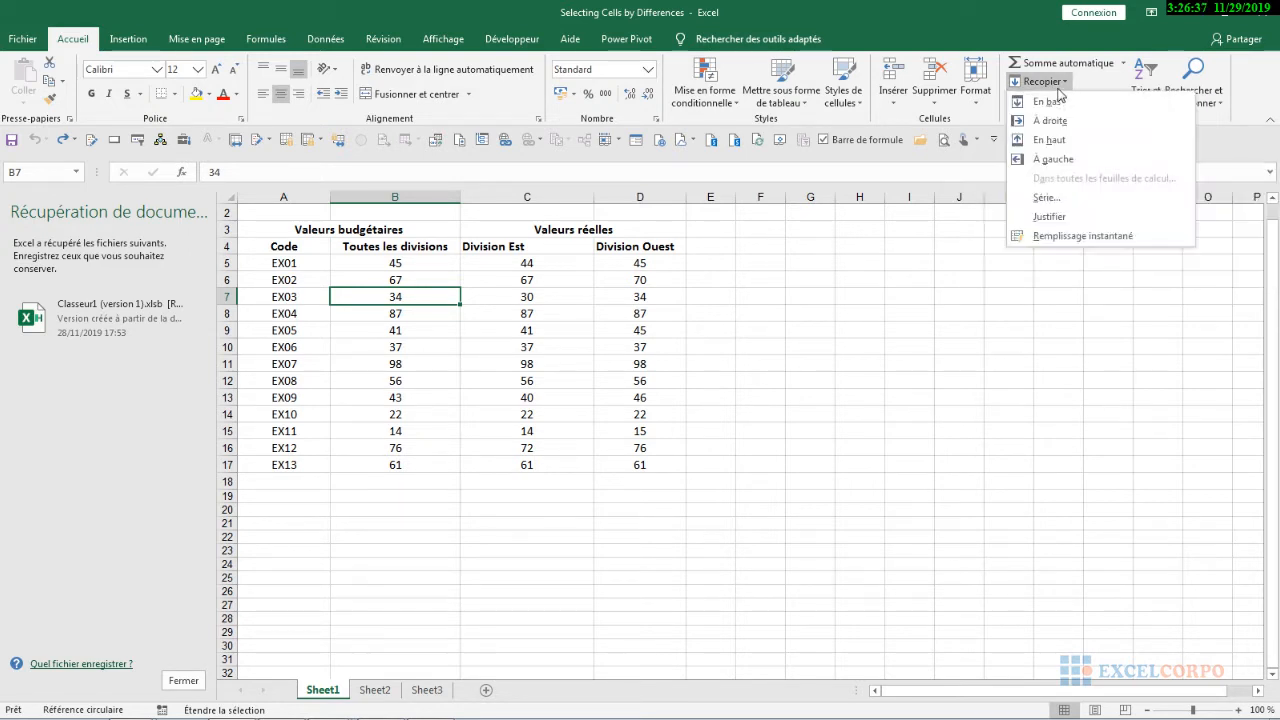
left_click(1222, 86)
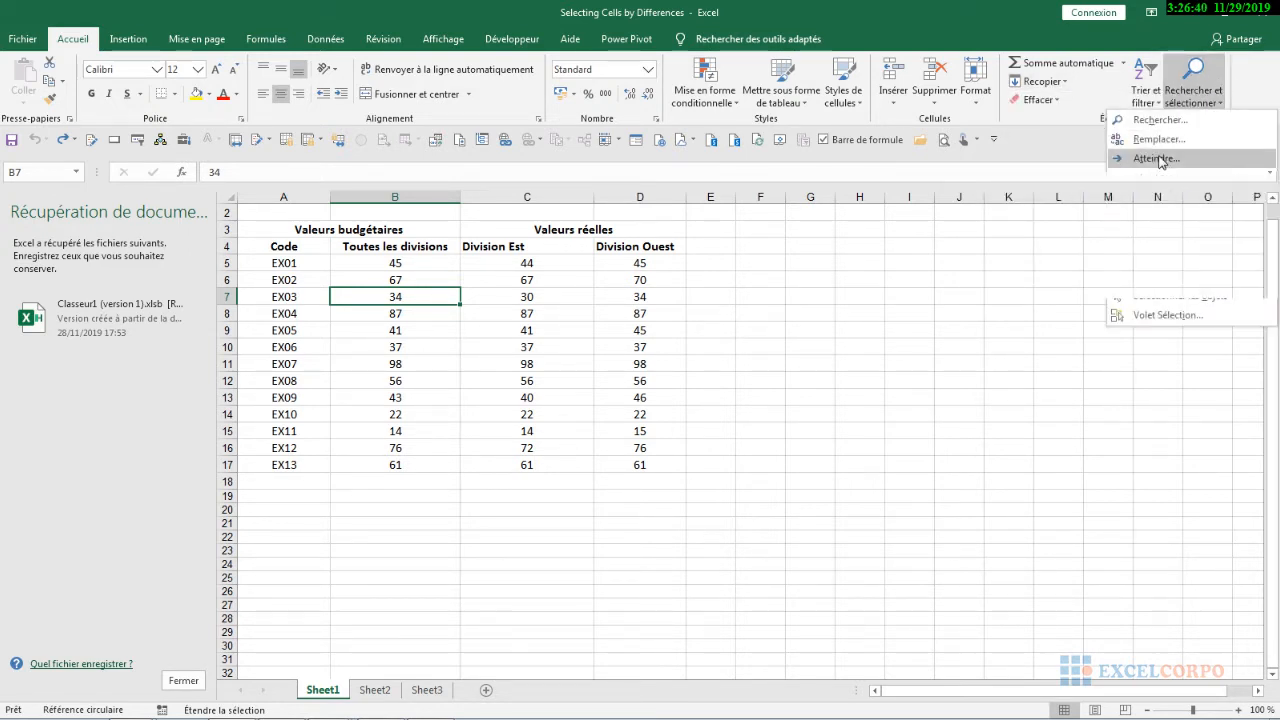
left_click(1158, 158)
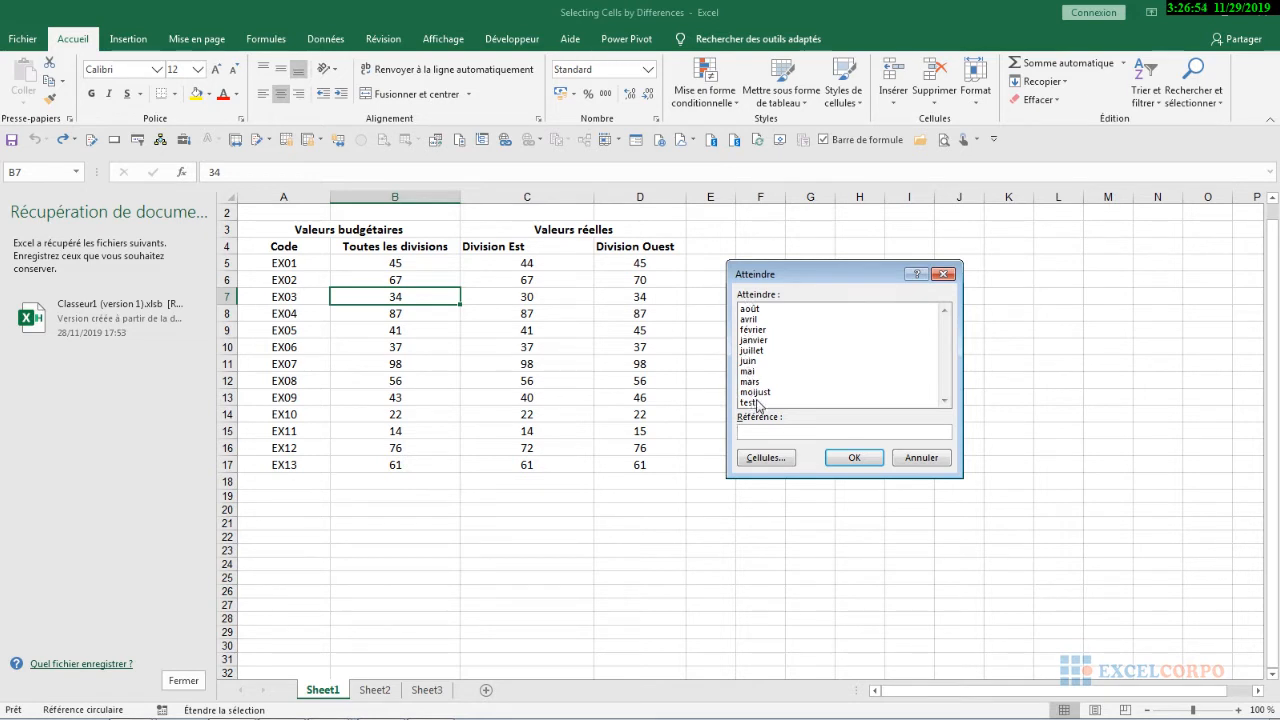
left_click(914, 461)
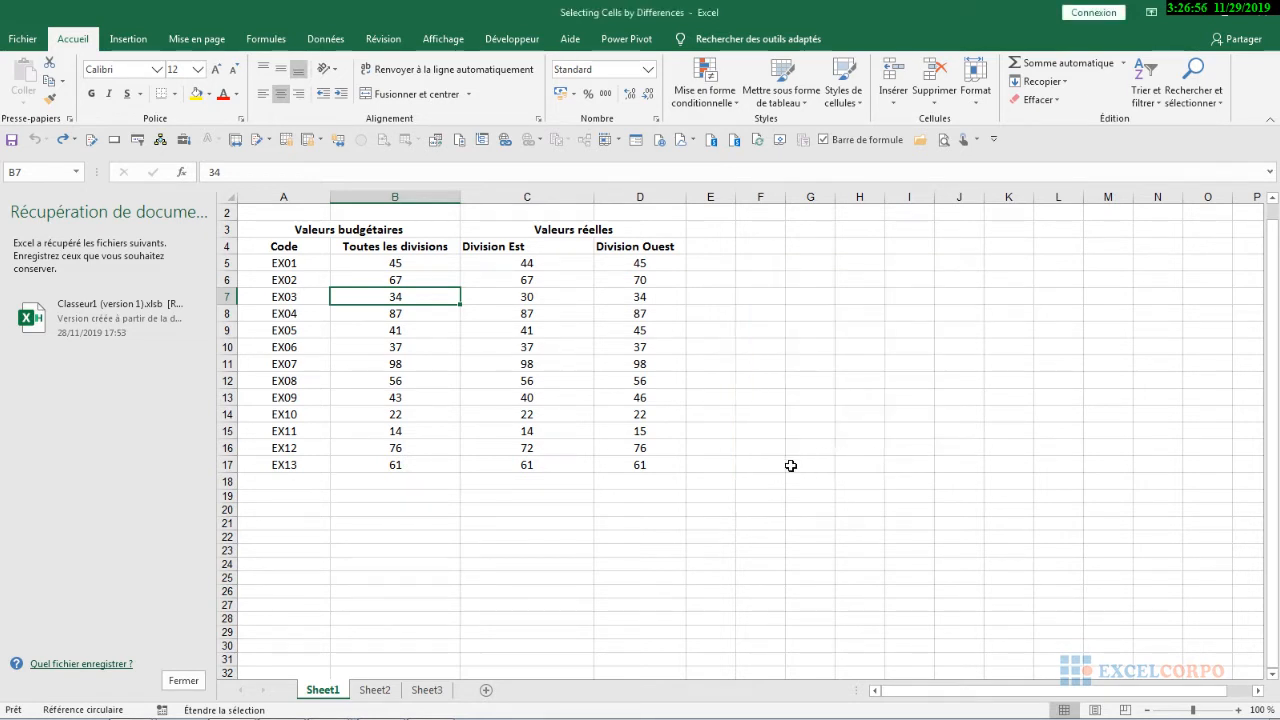
- Bring up the Go To dialog again, cancel it, and turn off Extend Selection mode
key("F5")
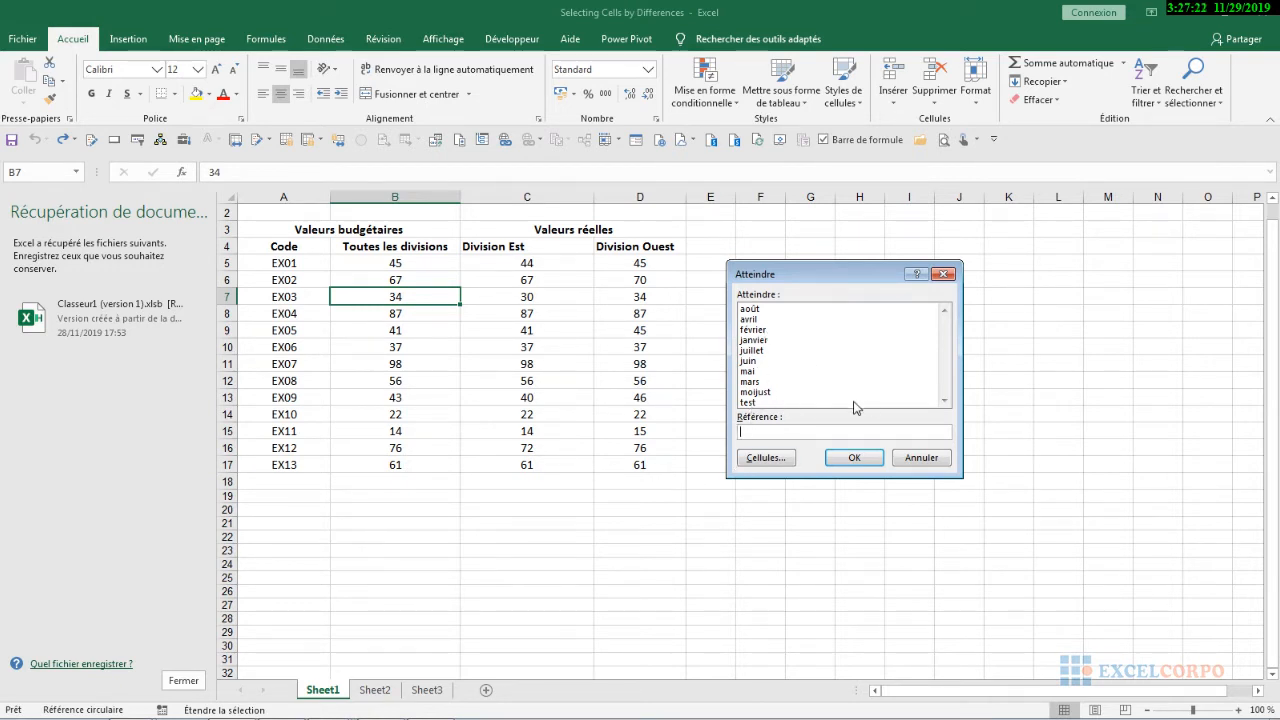
left_click(921, 457)
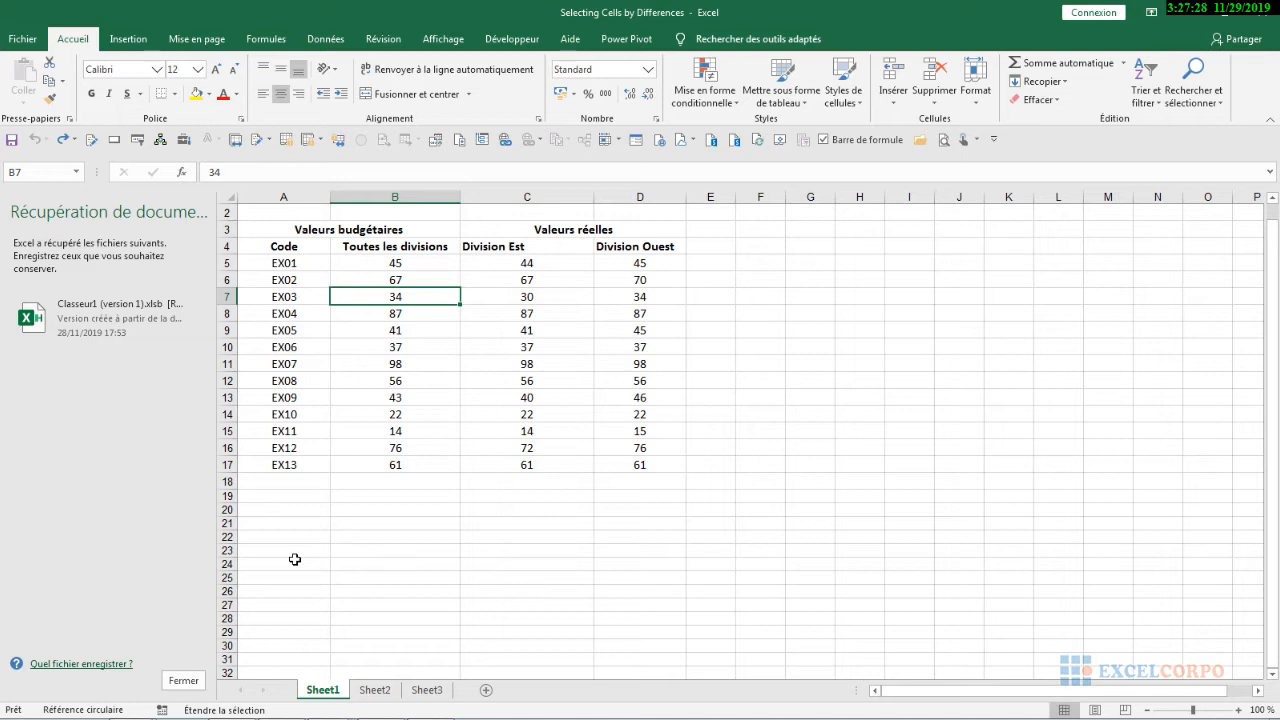
key("F8")
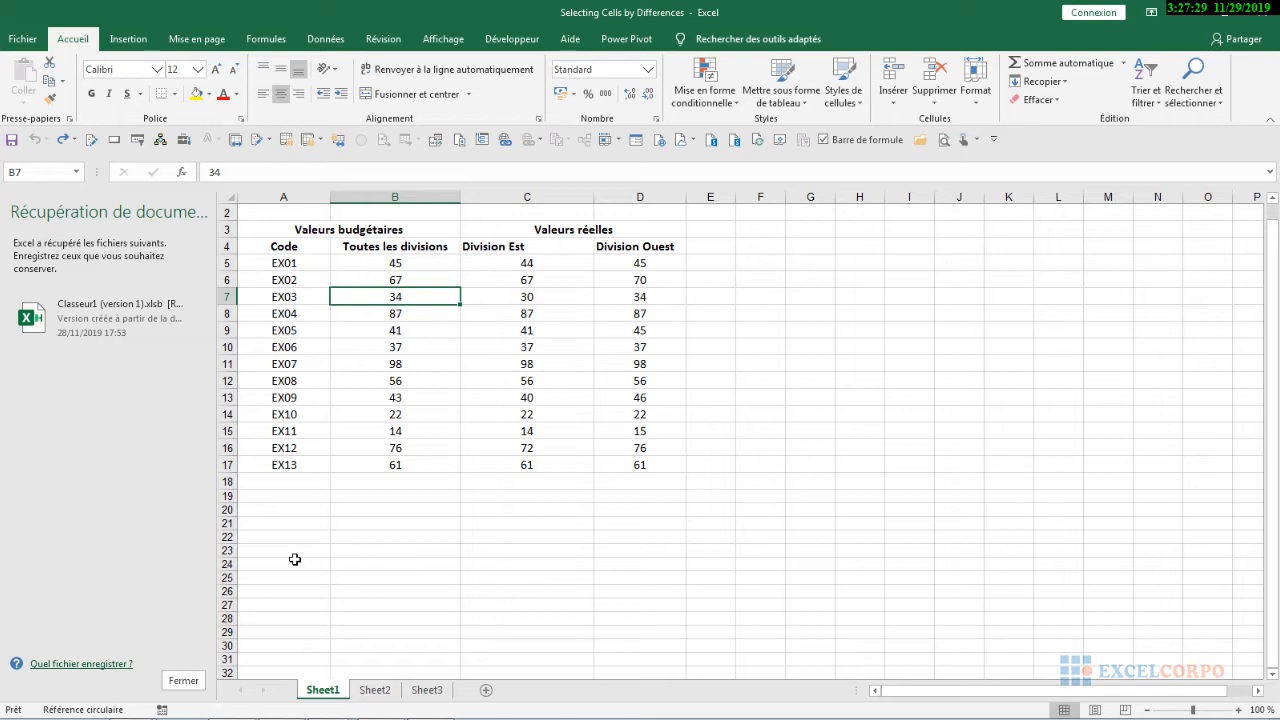
- Zoom Sheet1 out to 25 % and restore the magnification to 100 %
left_click(445, 39)
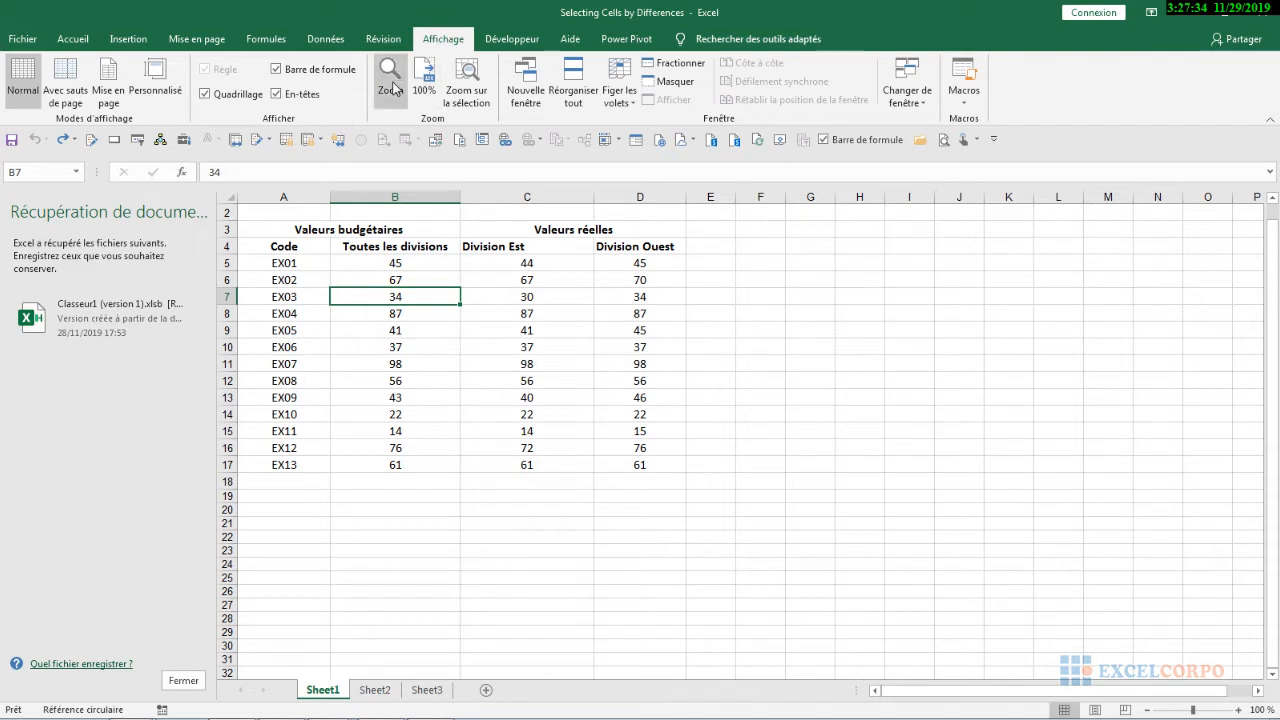
left_click(395, 88)
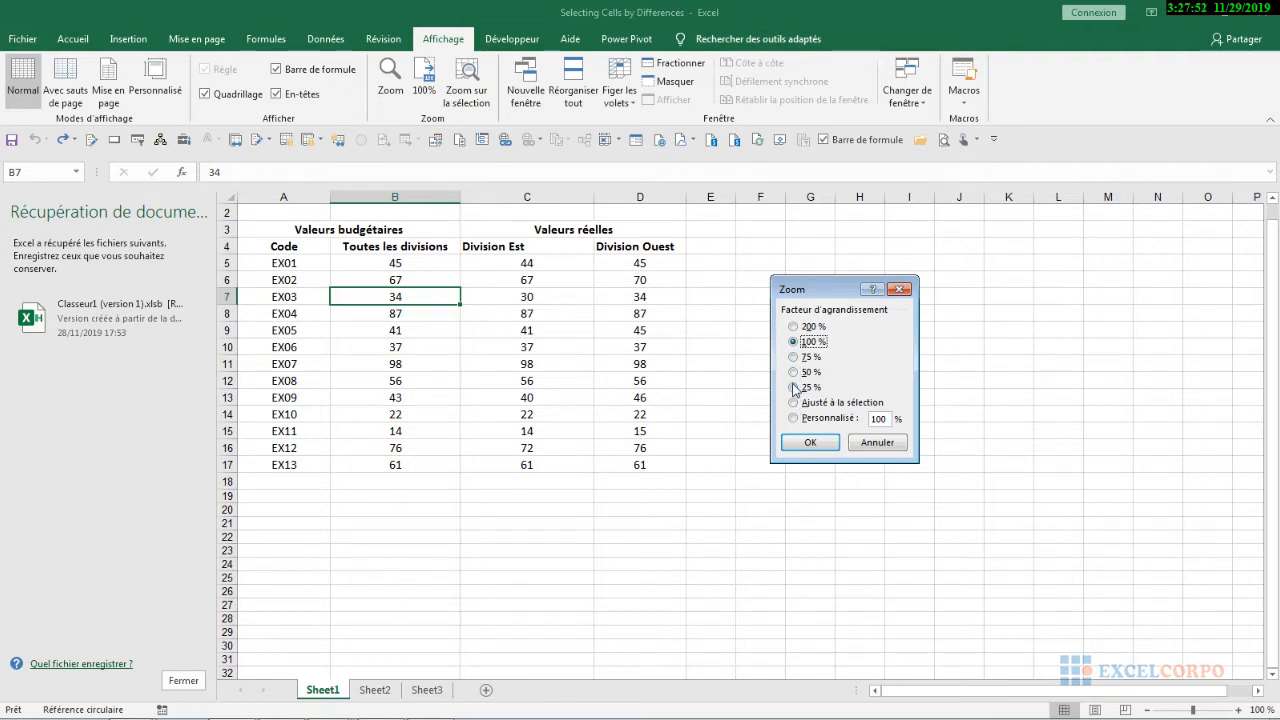
left_click(793, 387)
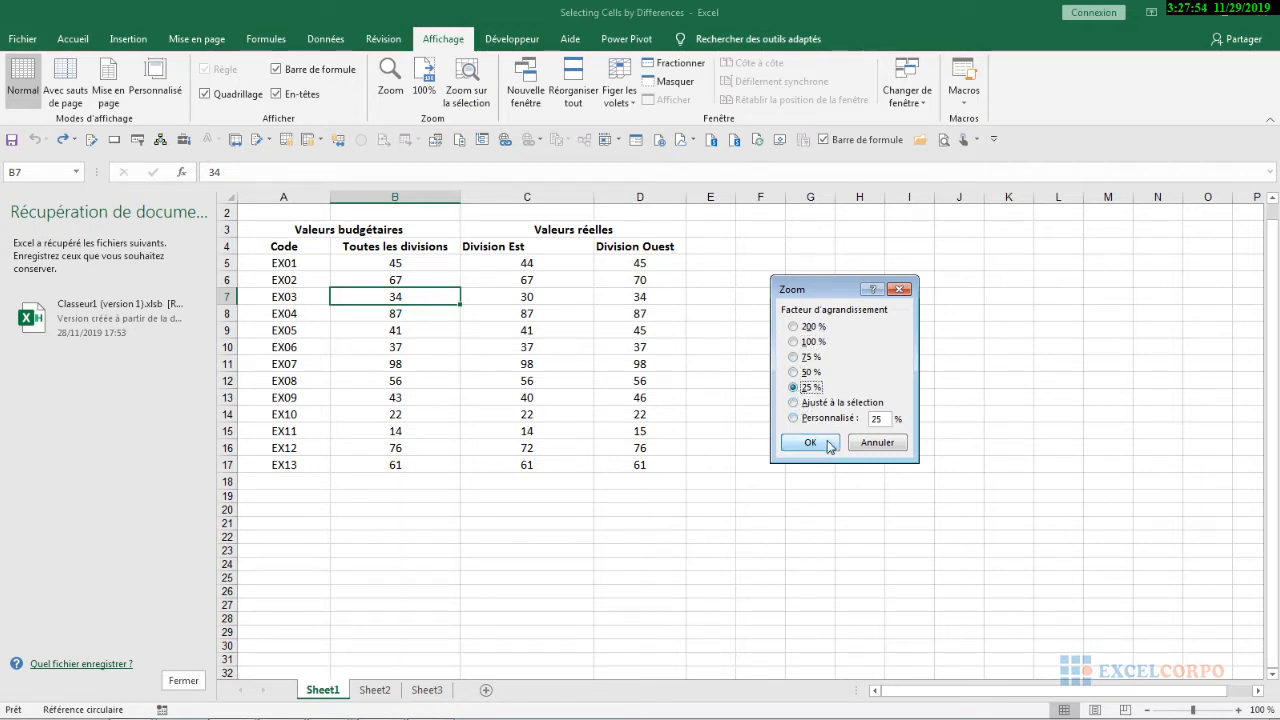
left_click(829, 444)
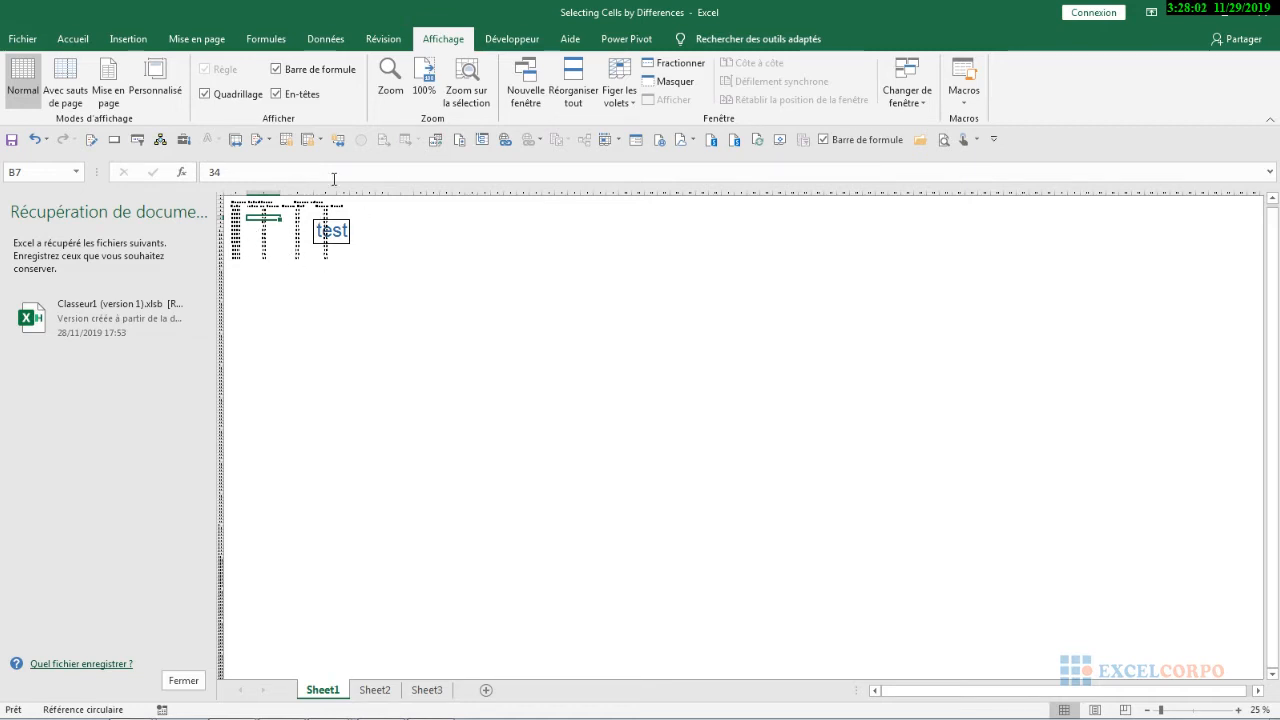
left_click(390, 88)
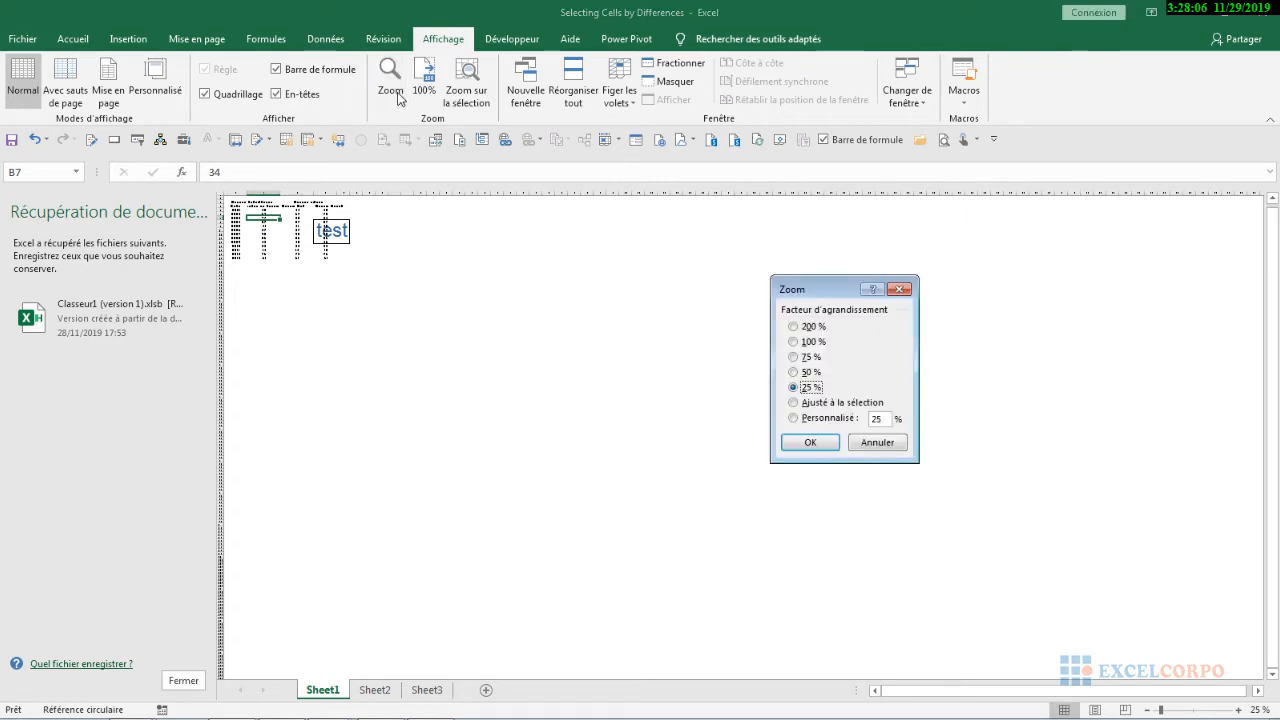
left_click(794, 341)
left_click(800, 443)
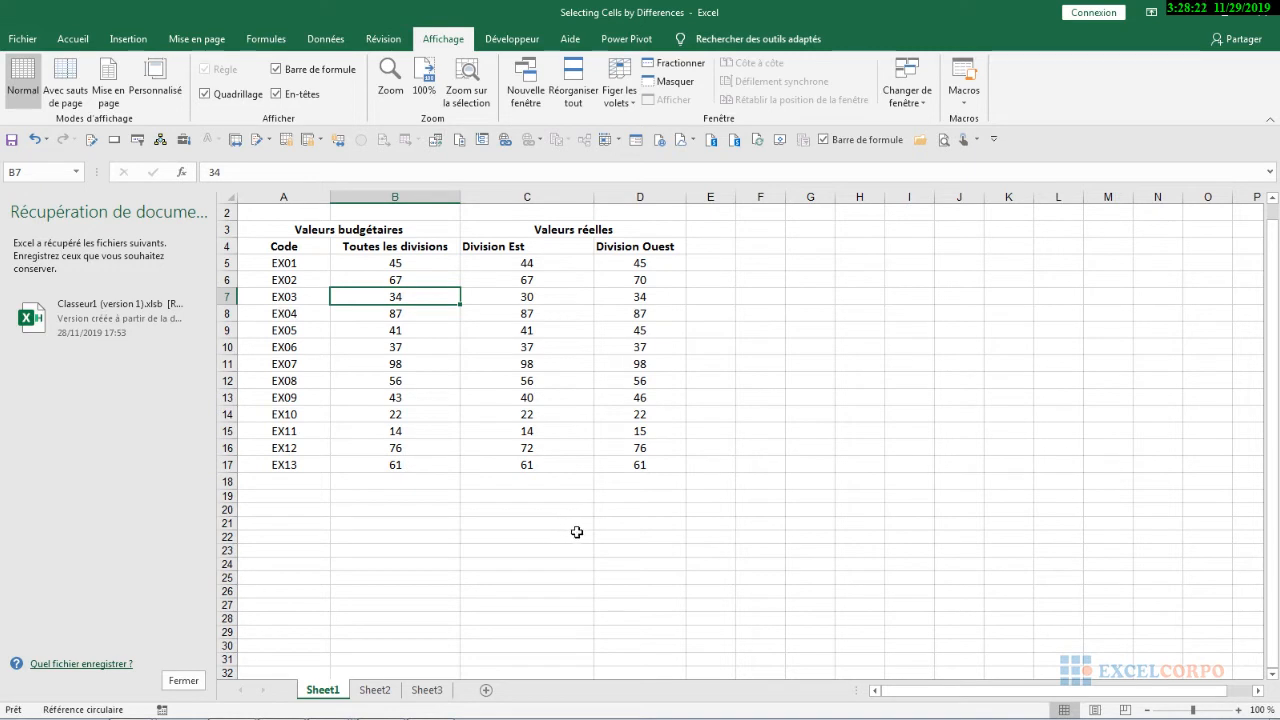
- Add the range N16:N21 to the selected cell B7 as a non-adjacent selection
mouse_move(1275, 468)
left_mouse_down()
mouse_move(1276, 410)
mouse_move(1274, 471)
left_mouse_up()
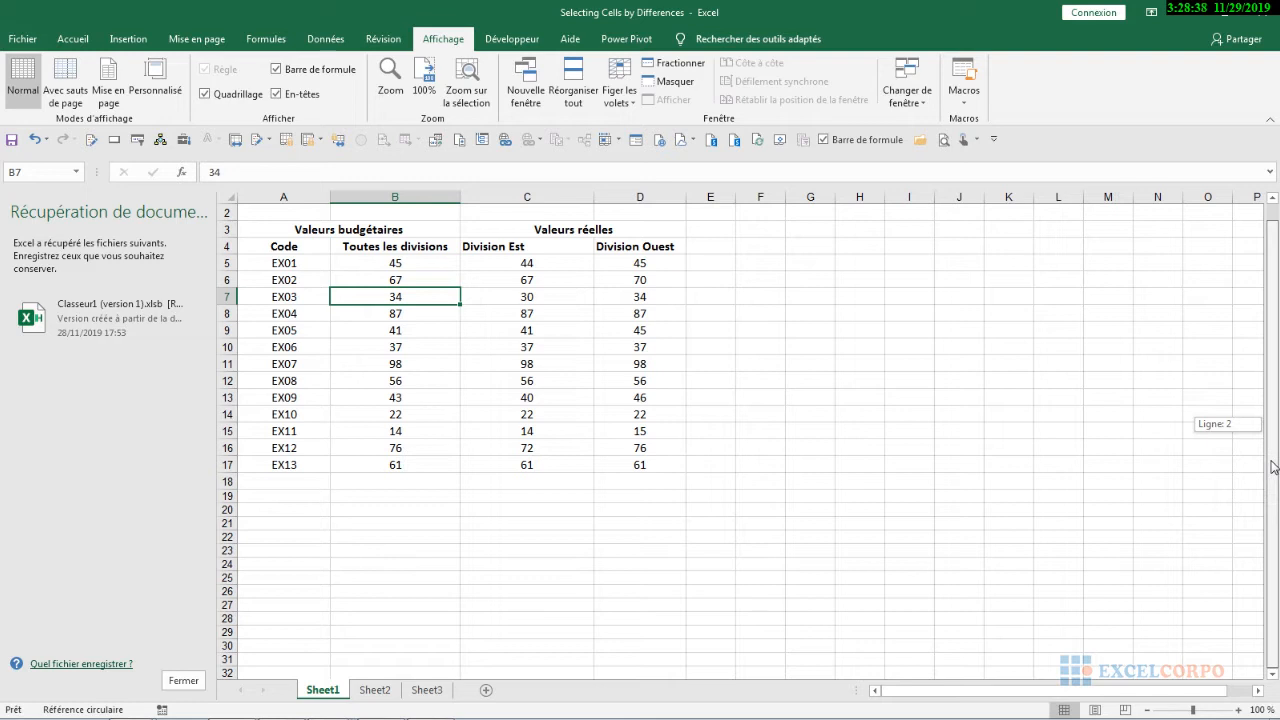
left_click_drag(1274, 467, 1274, 467)
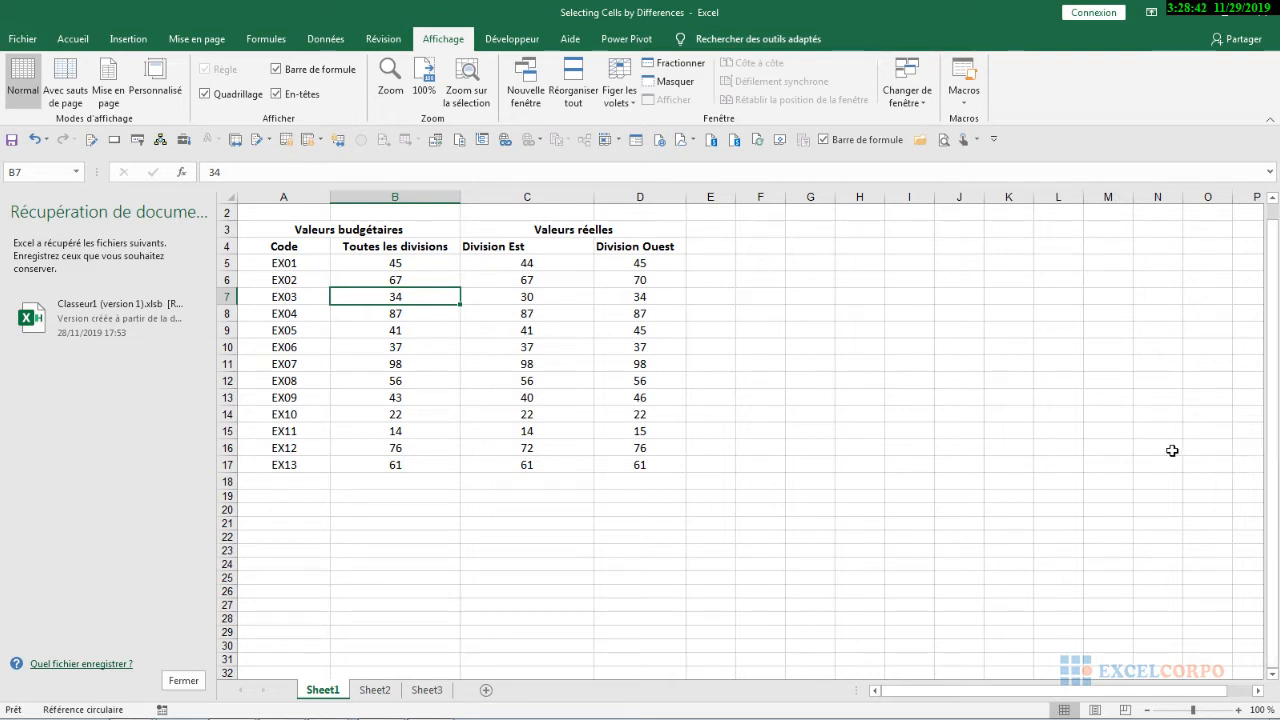
left_click_drag(1171, 449, 1168, 526)
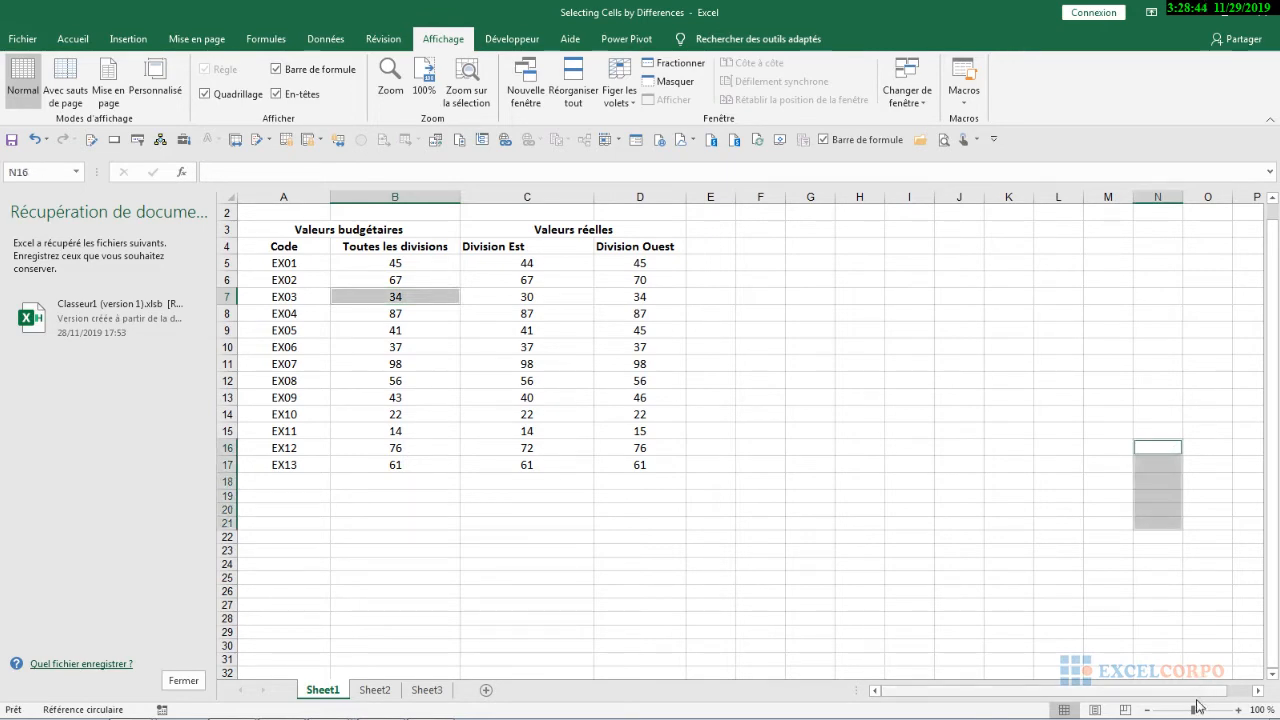
- Zoom the sheet out to 55 %, select cell R26, and zoom back in to 93 %
left_click_drag(1193, 706, 1168, 708)
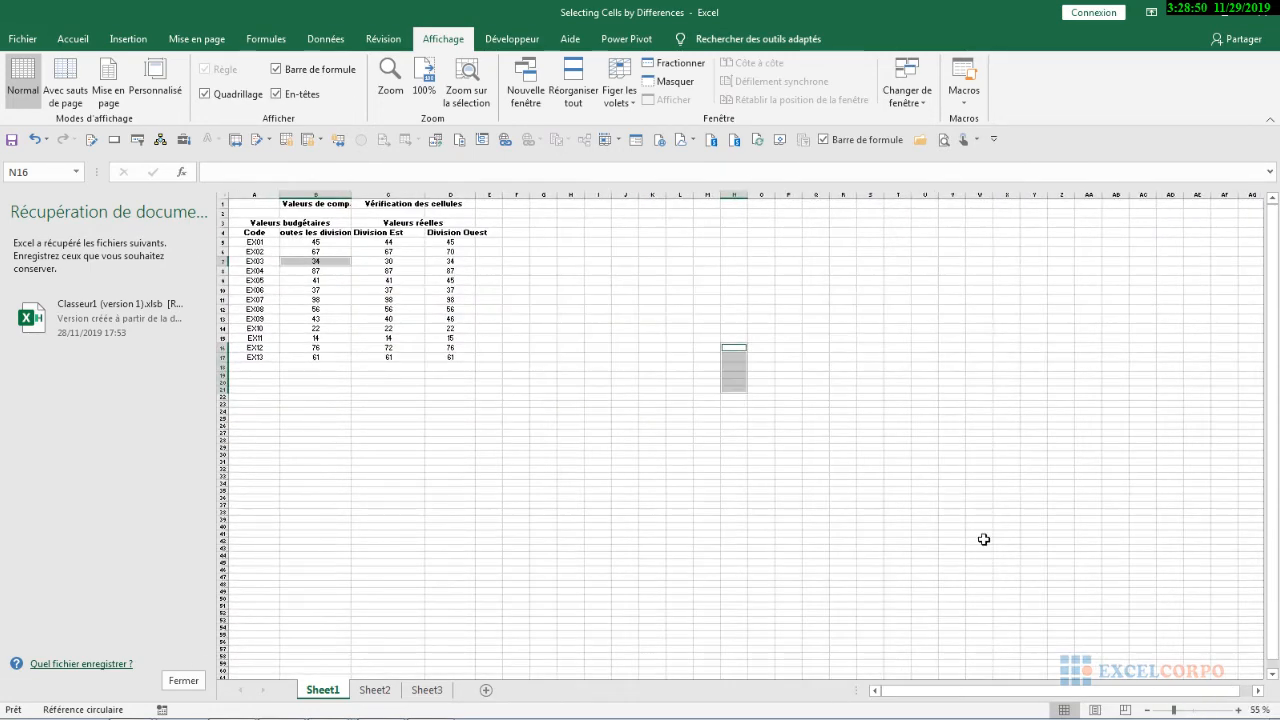
left_click(843, 428)
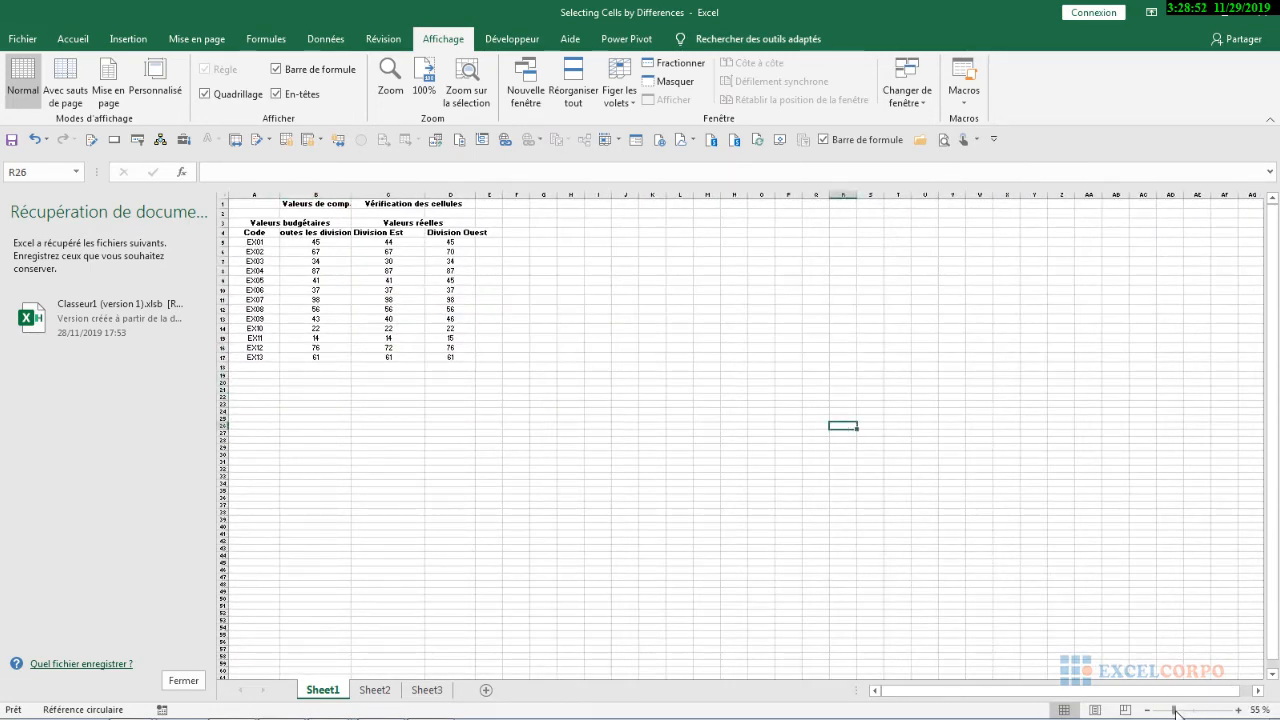
left_click_drag(1176, 709, 1192, 712)
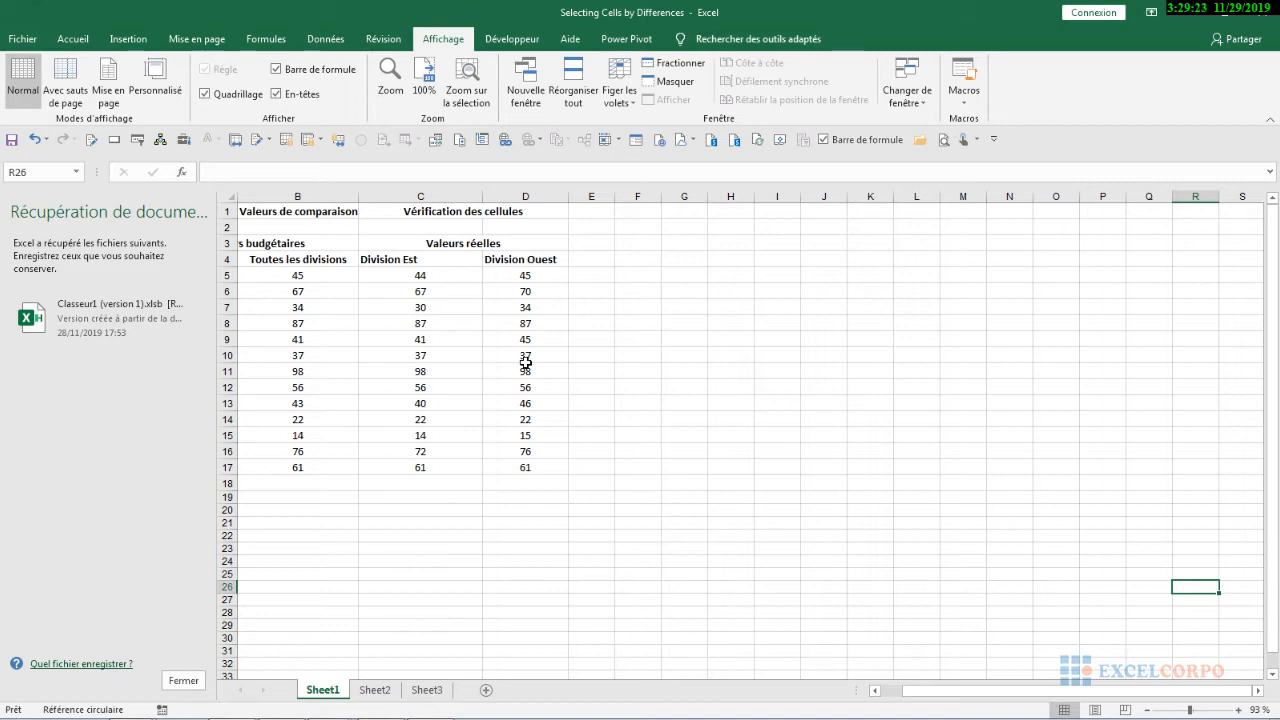
- From cell B9, highlight juillet in the Go To dialog, view the special cell-selection options, and cancel
left_click(310, 337)
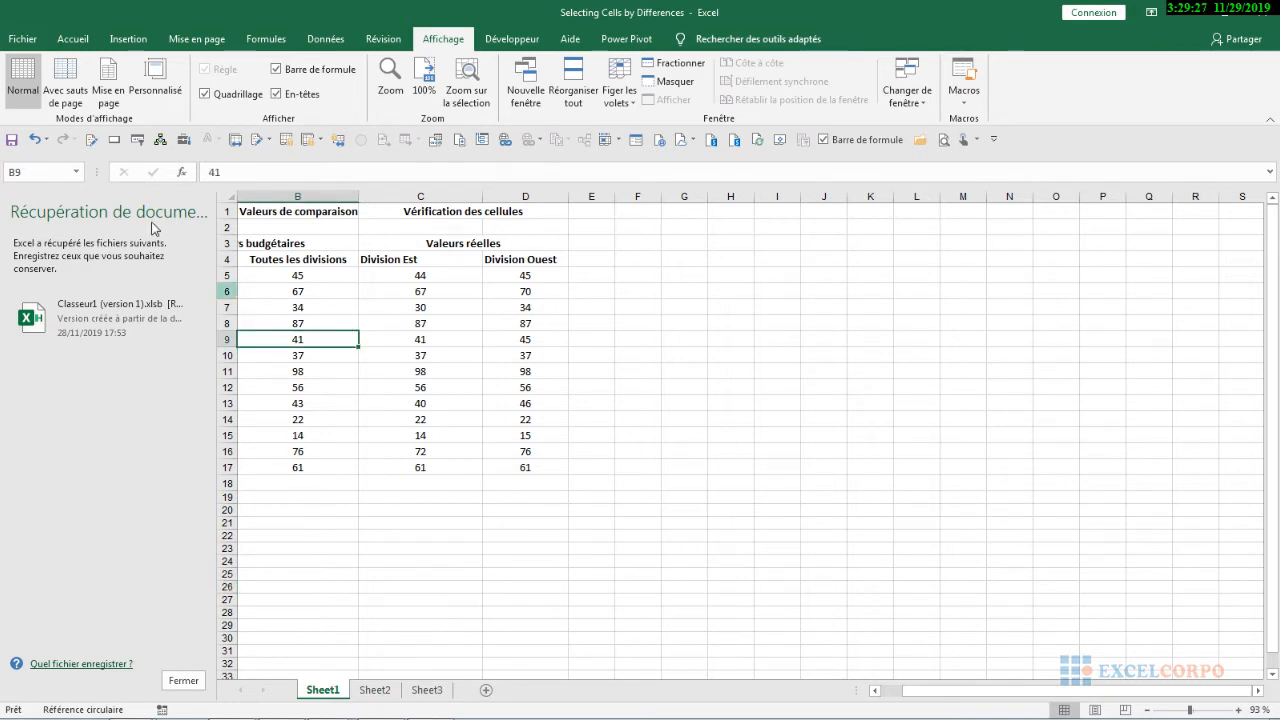
left_click(73, 40)
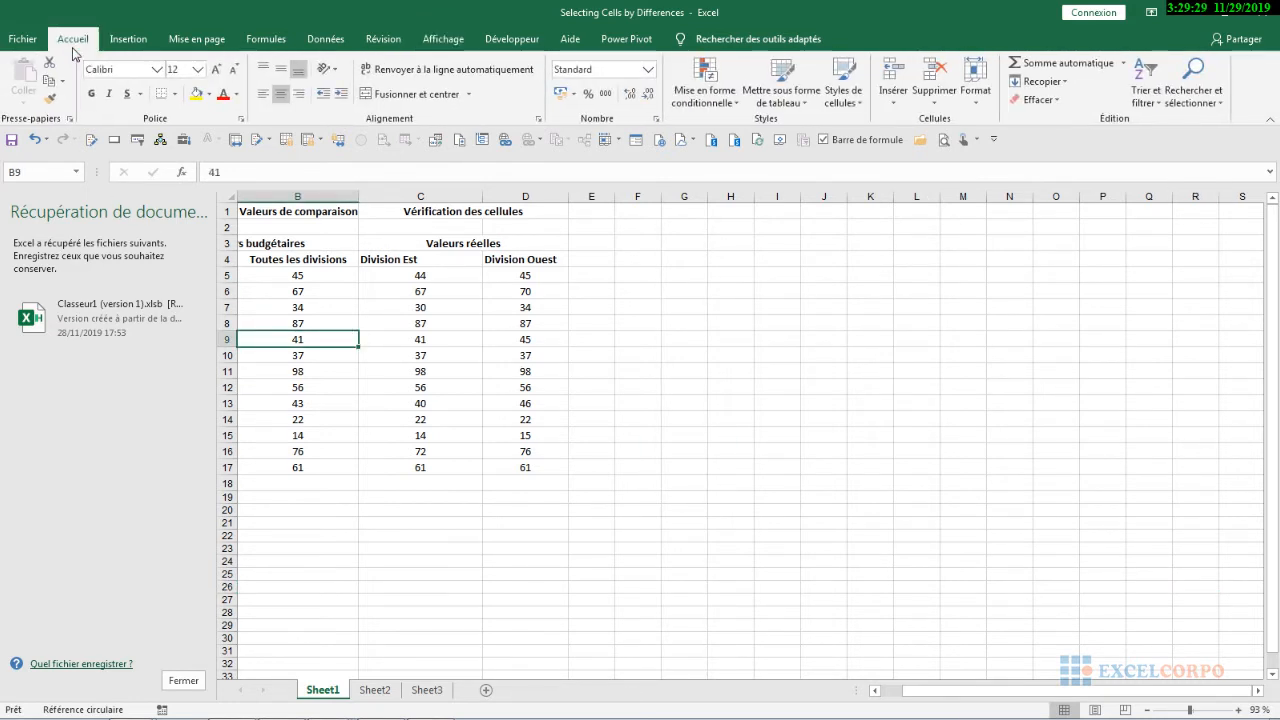
left_click(1214, 92)
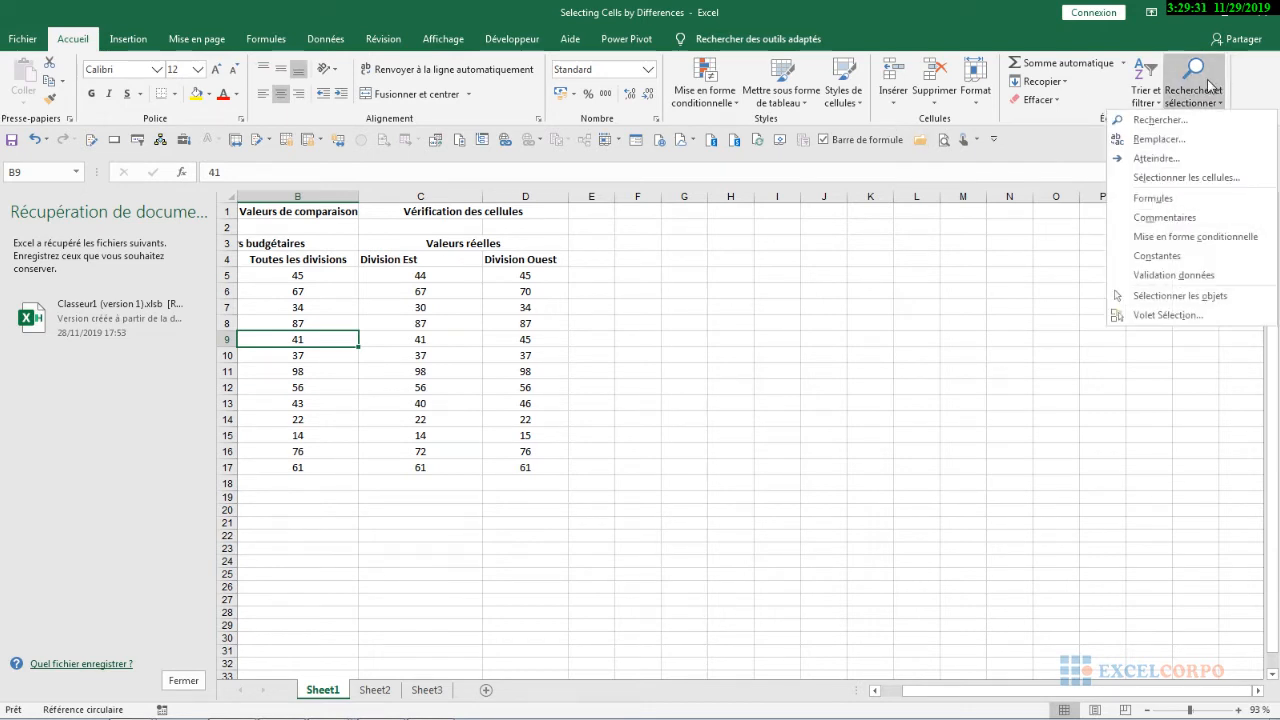
left_click(1146, 160)
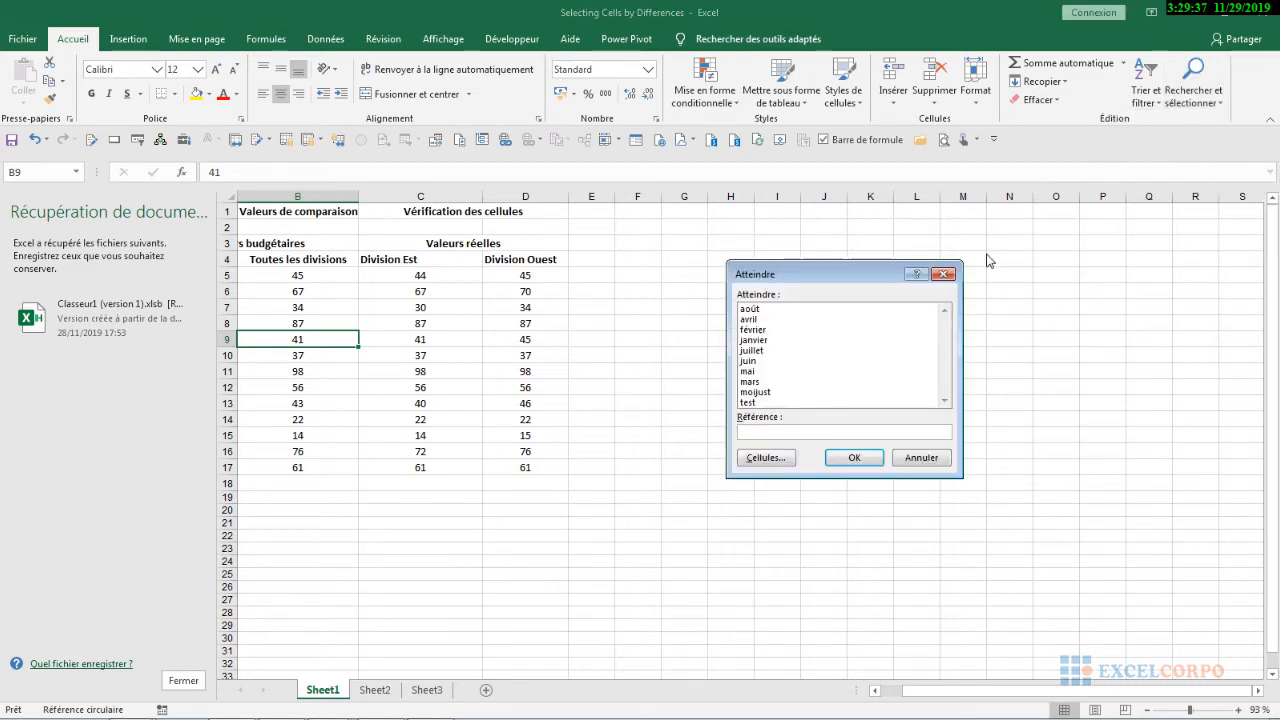
left_click(753, 351)
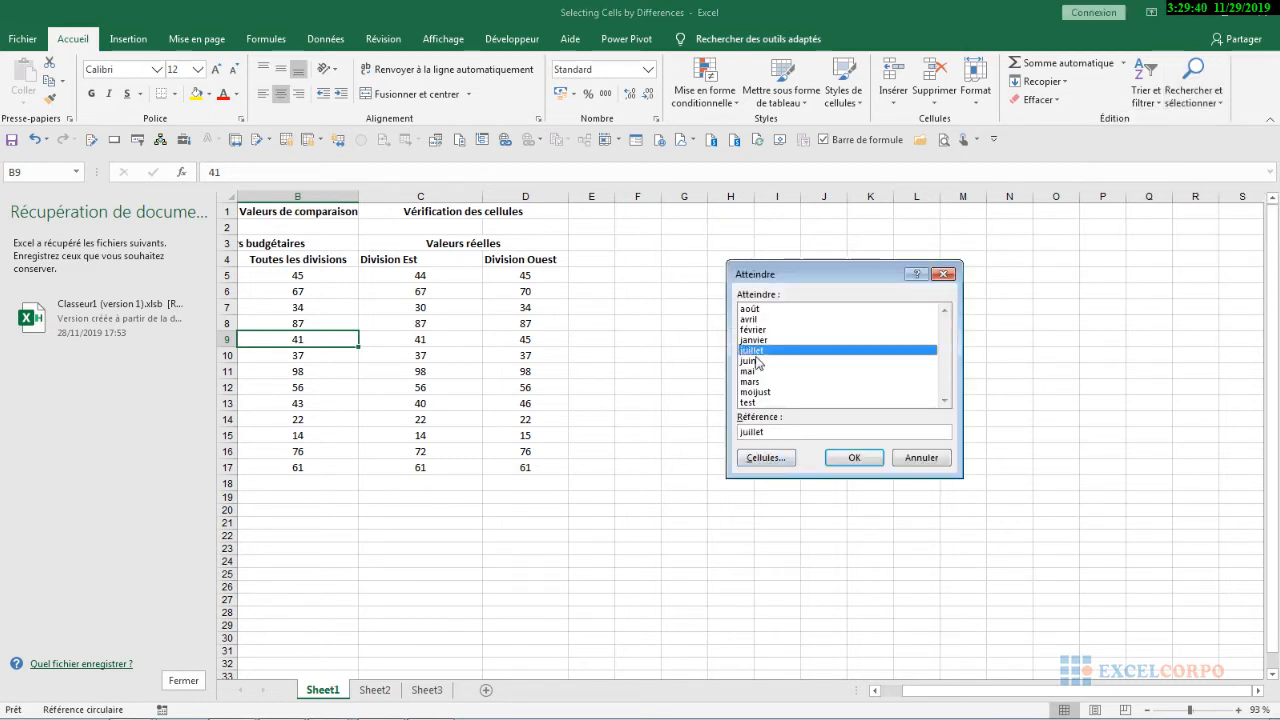
left_click(766, 458)
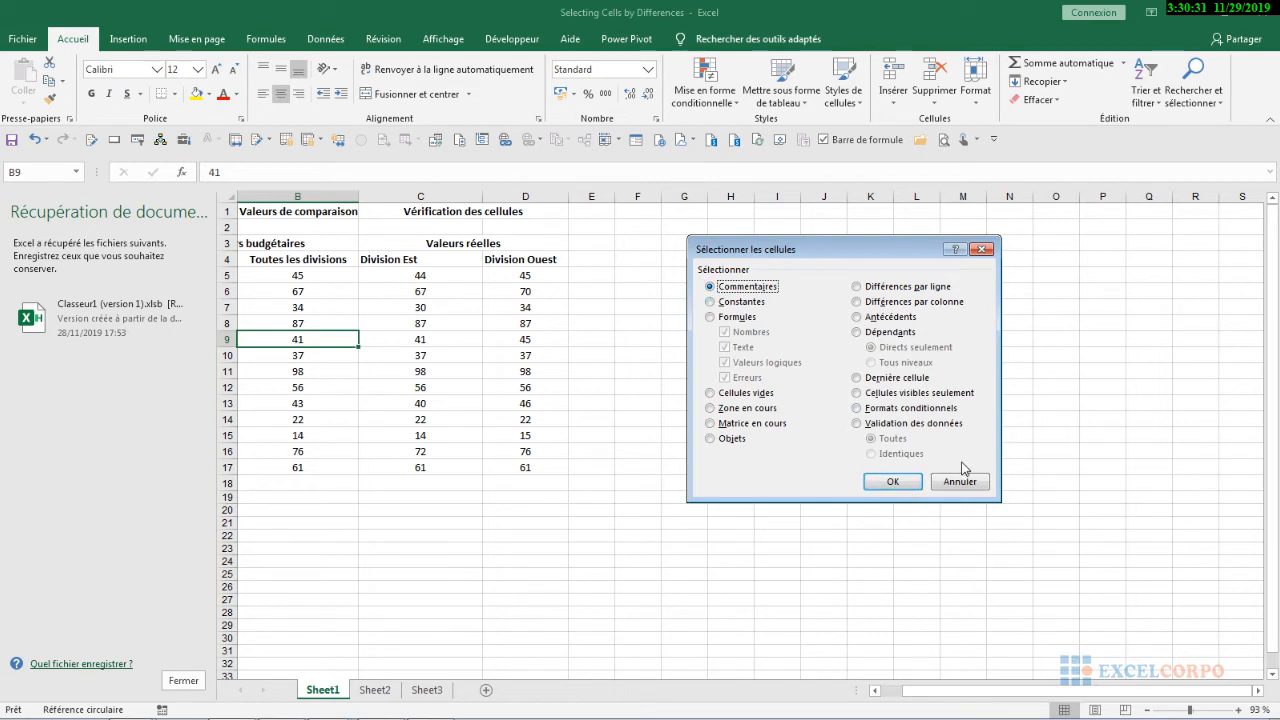
left_click(960, 481)
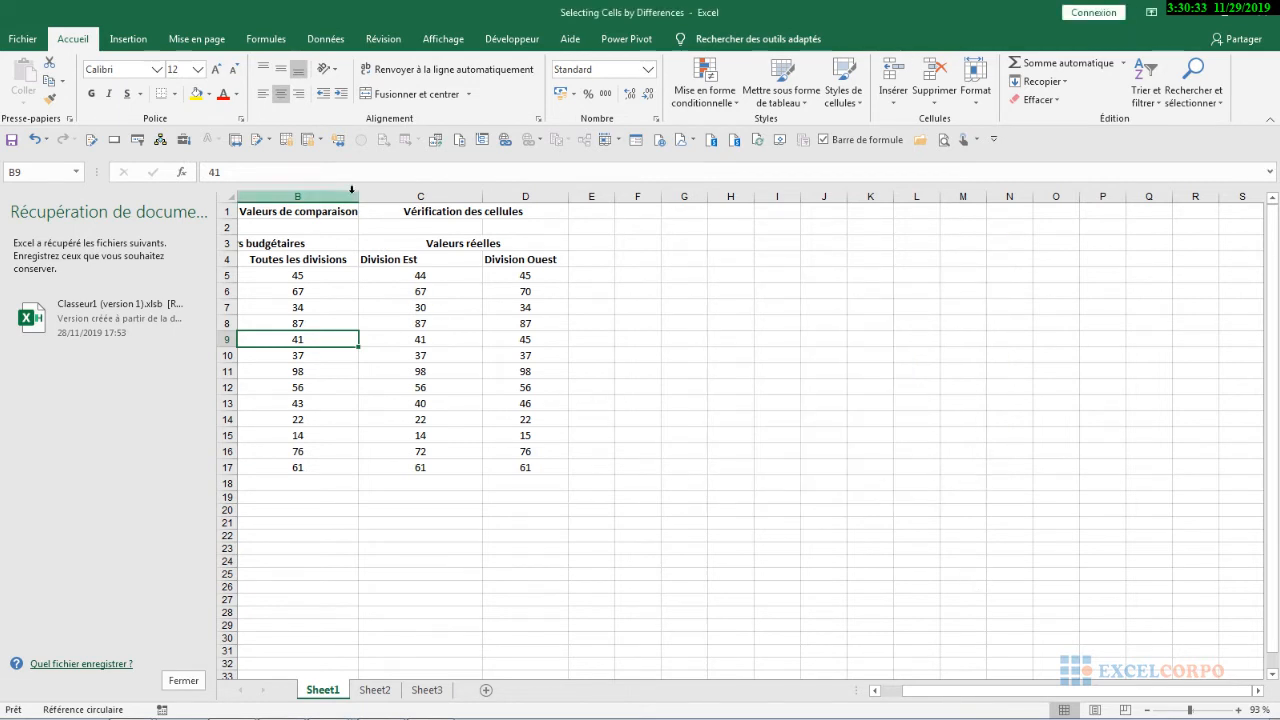
- Try to select all cells containing comments on Sheet1
left_click(1195, 90)
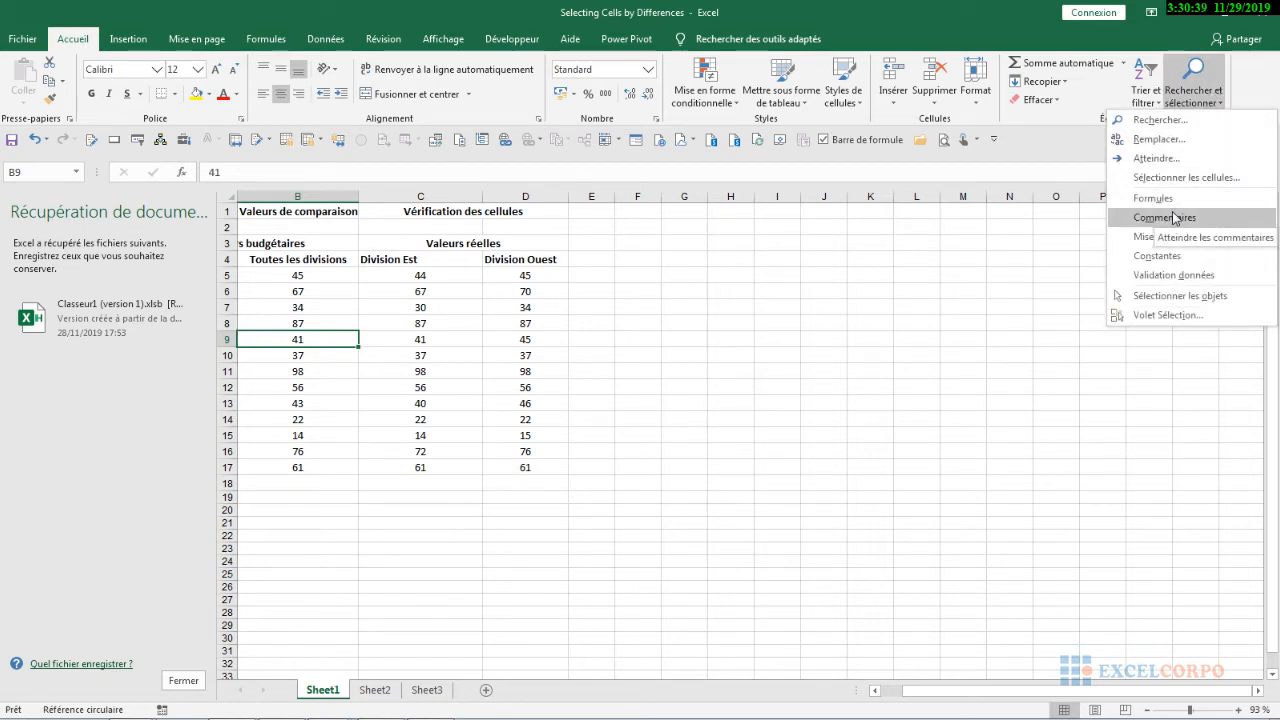
left_click(1174, 218)
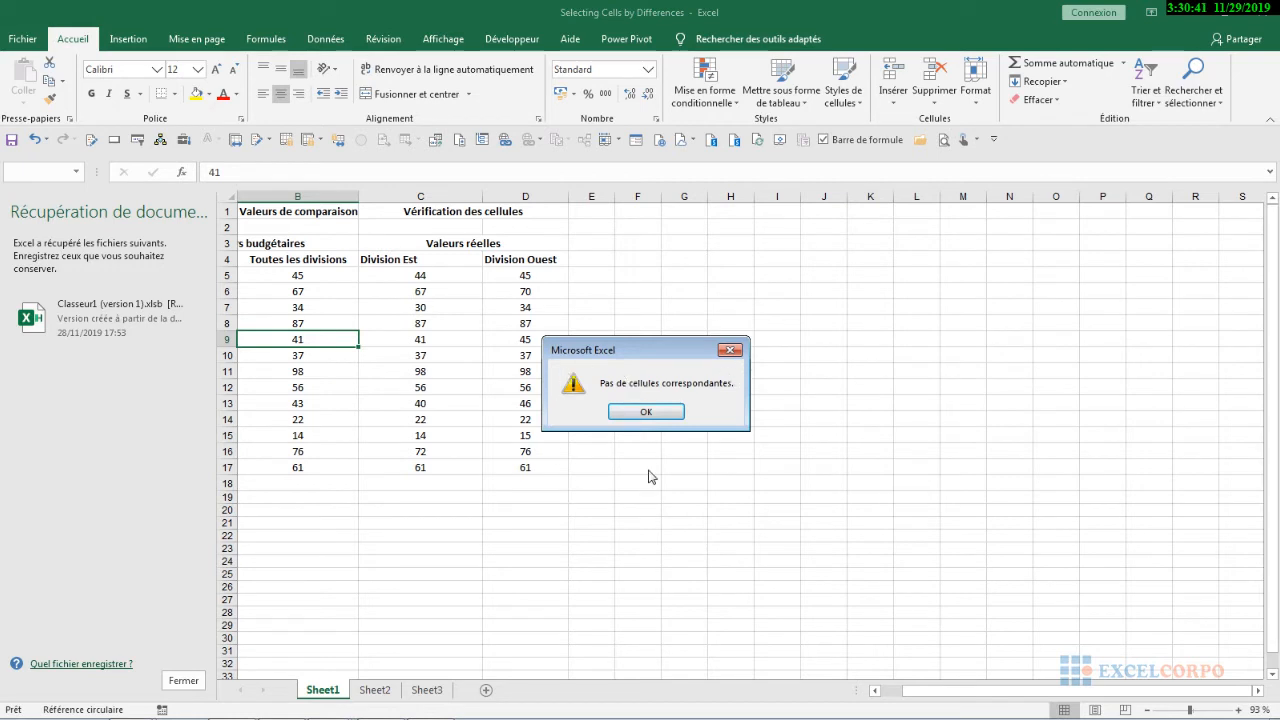
left_click(645, 418)
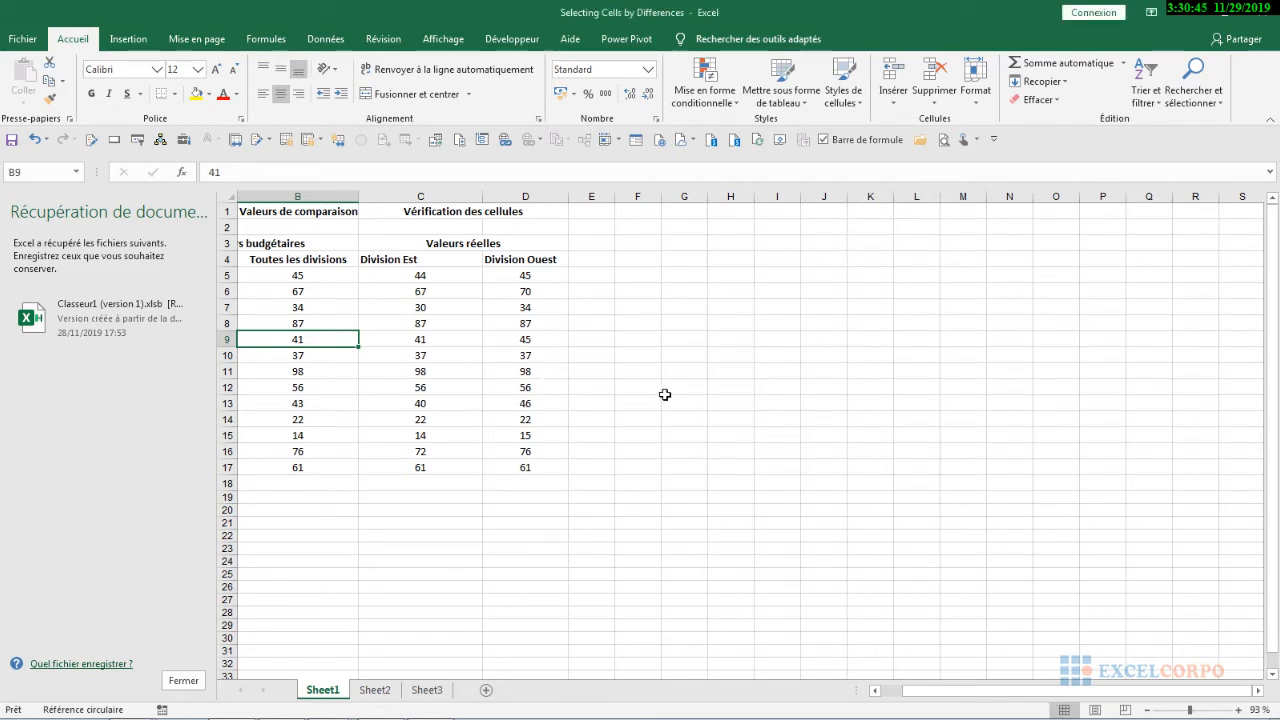
- Examine the Constants option and its value types in Go To's special cell-selection dialog, closing it without applying
key("F5")
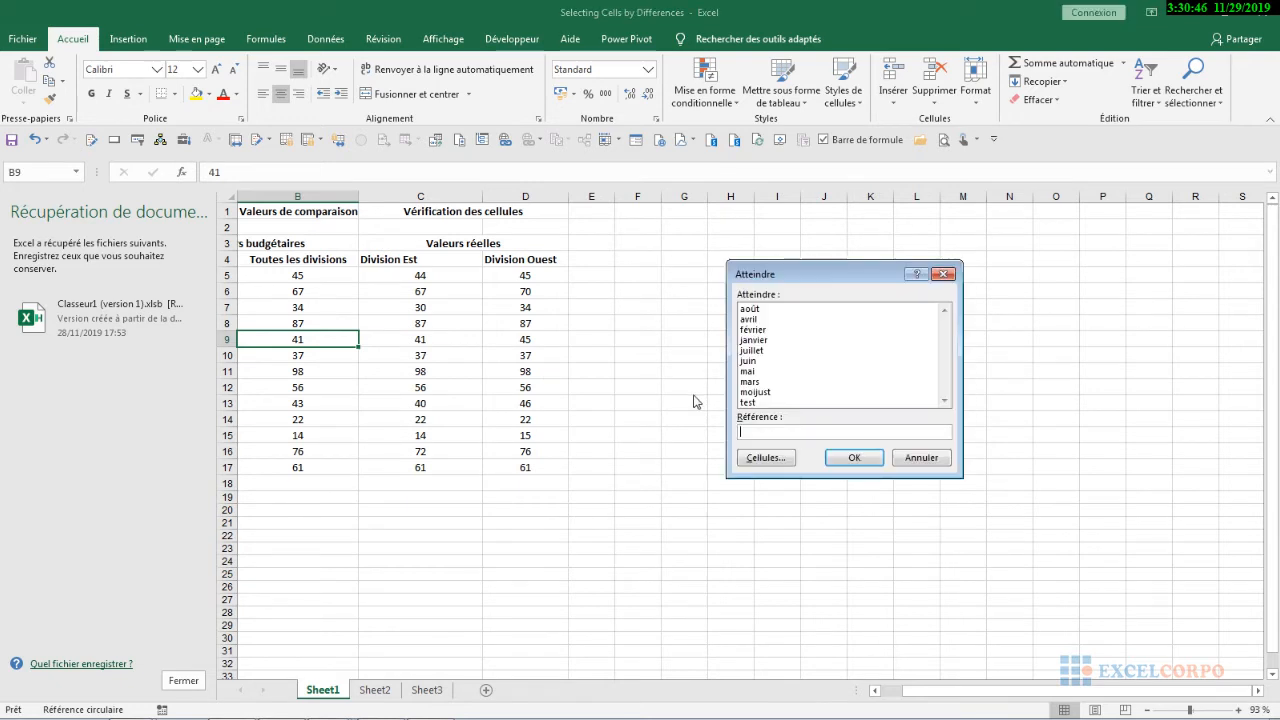
left_click(751, 351)
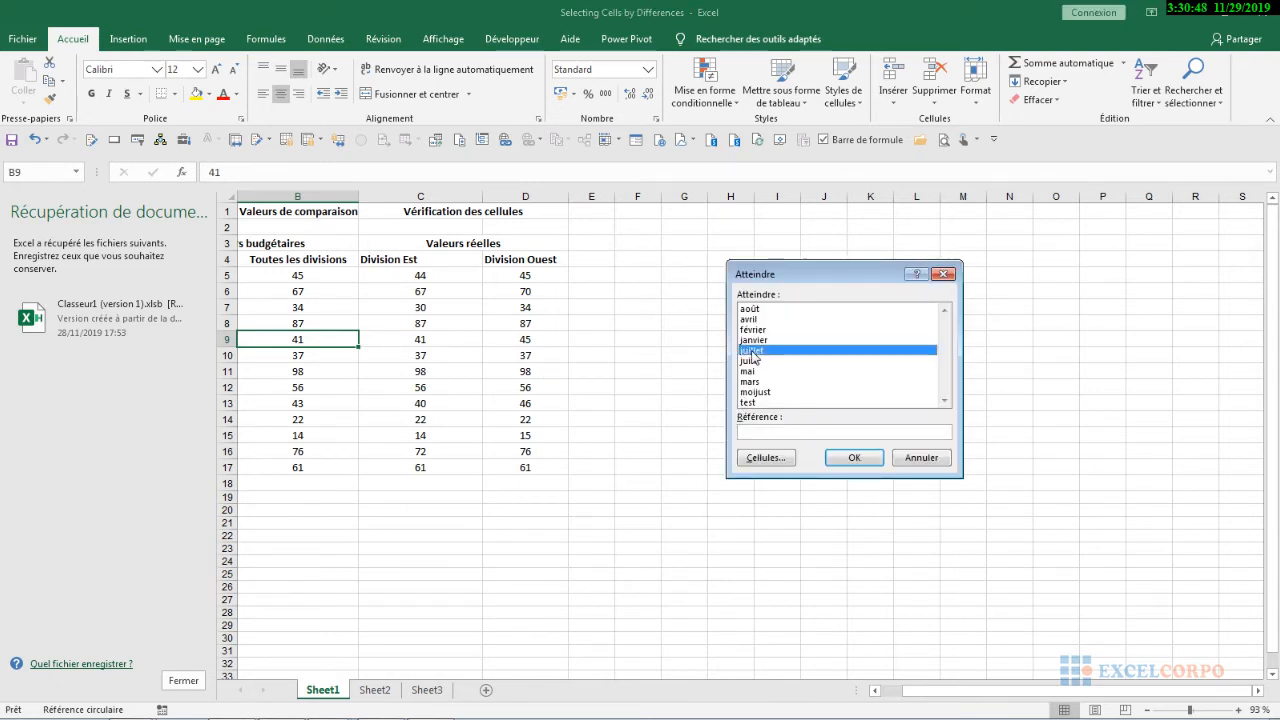
left_click(757, 458)
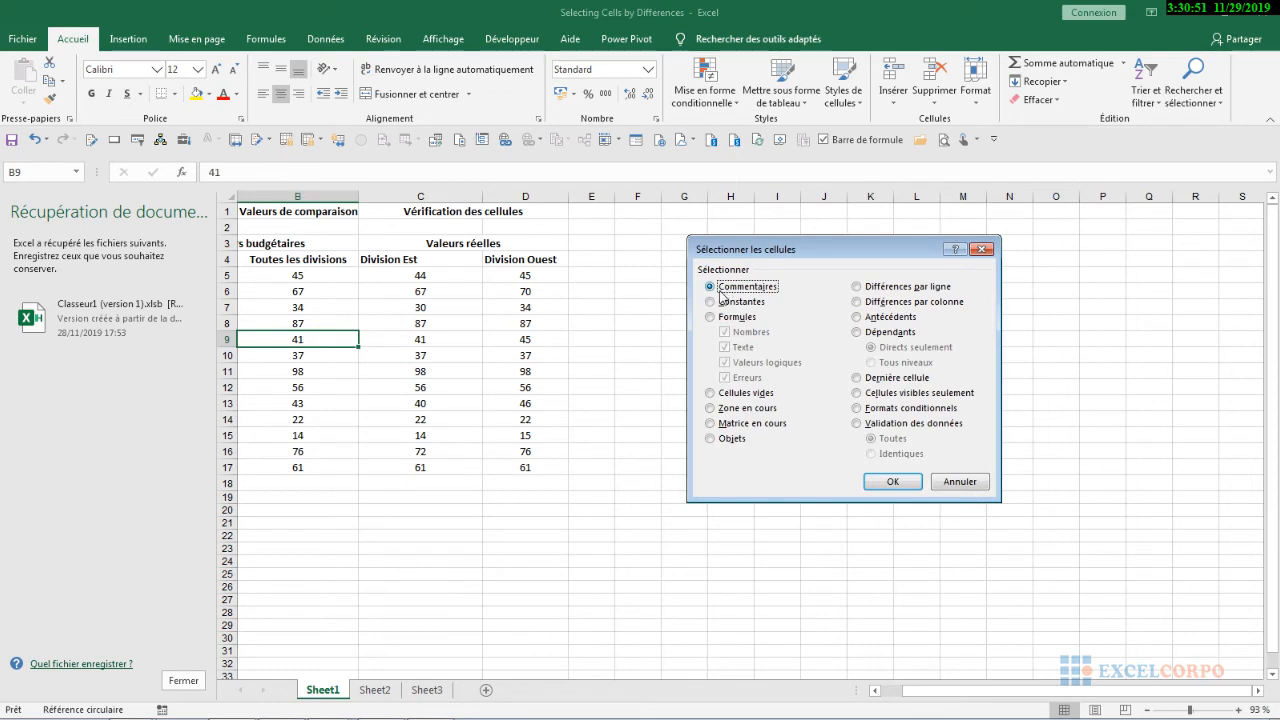
left_click(712, 301)
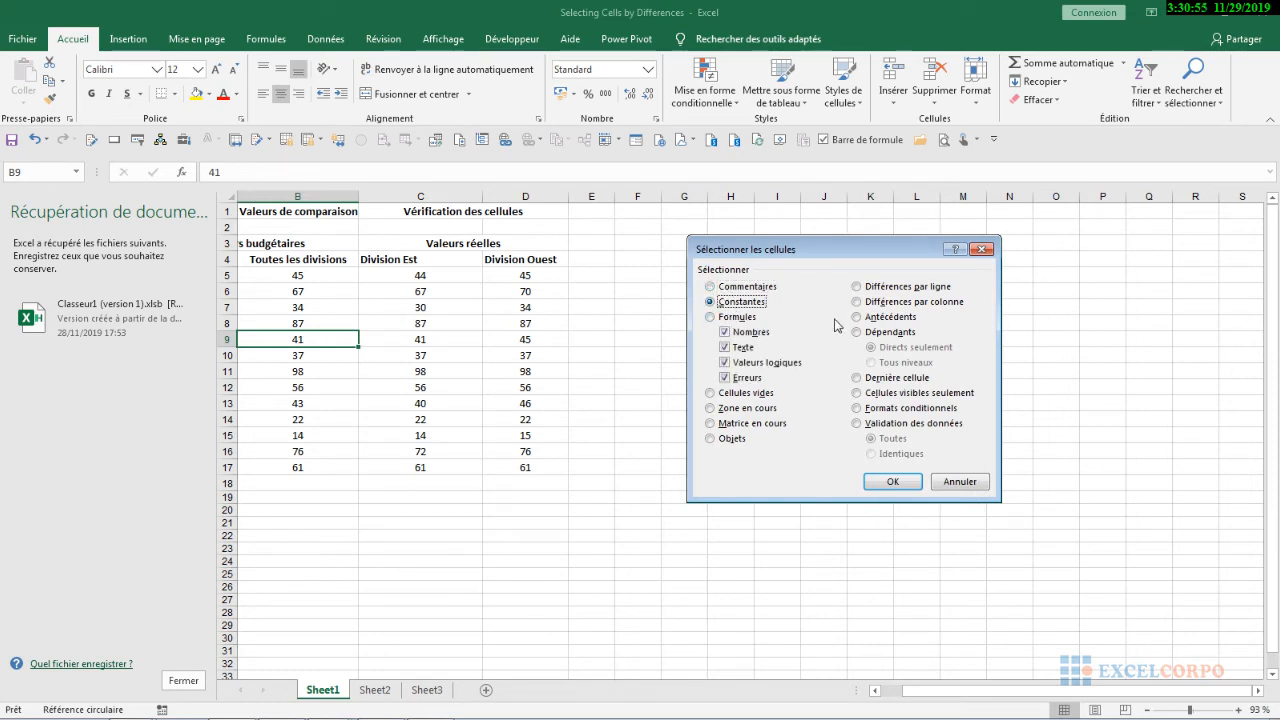
left_click(982, 249)
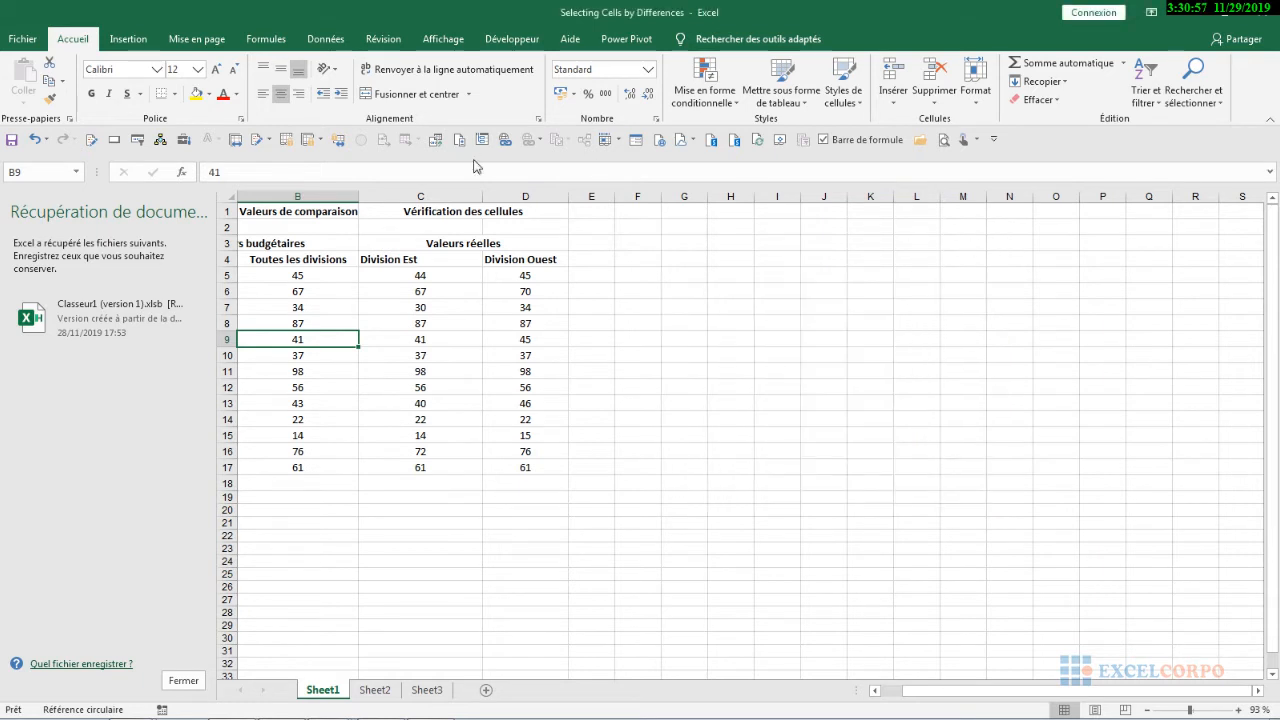
- Select all cells containing constants on Sheet1, and clear that selection by moving to cell G11
left_click(1210, 90)
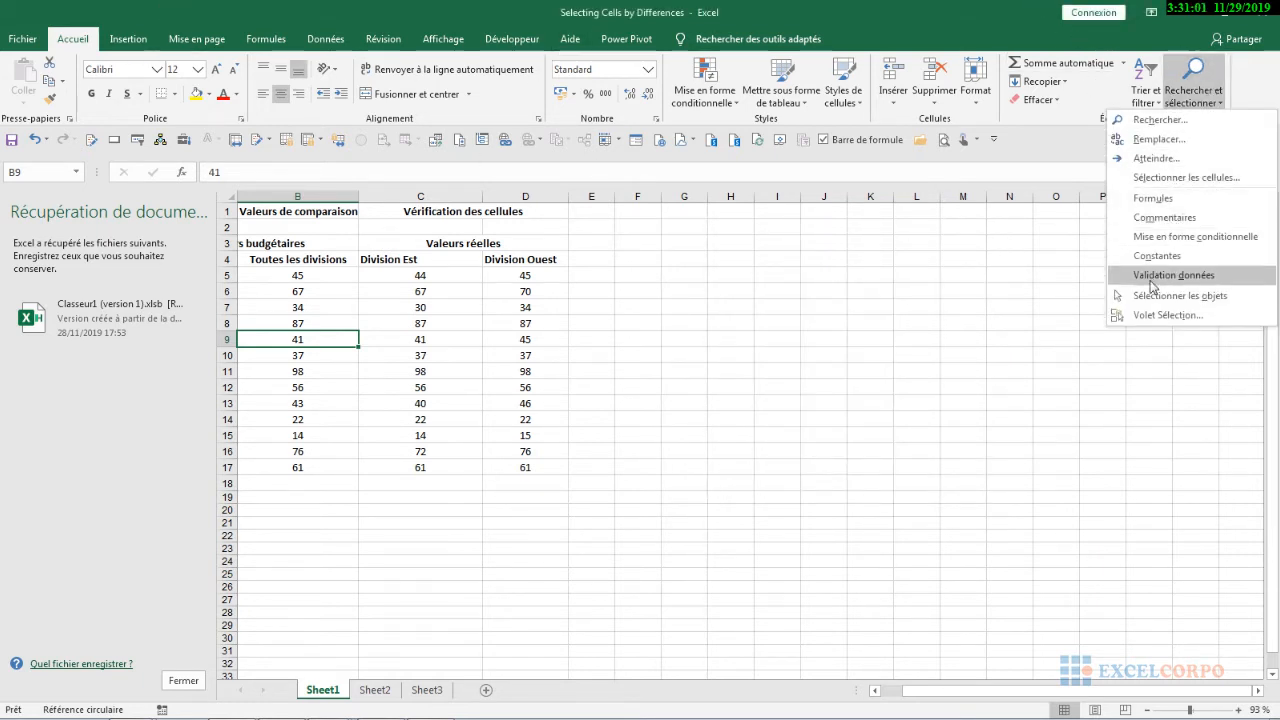
left_click(1152, 258)
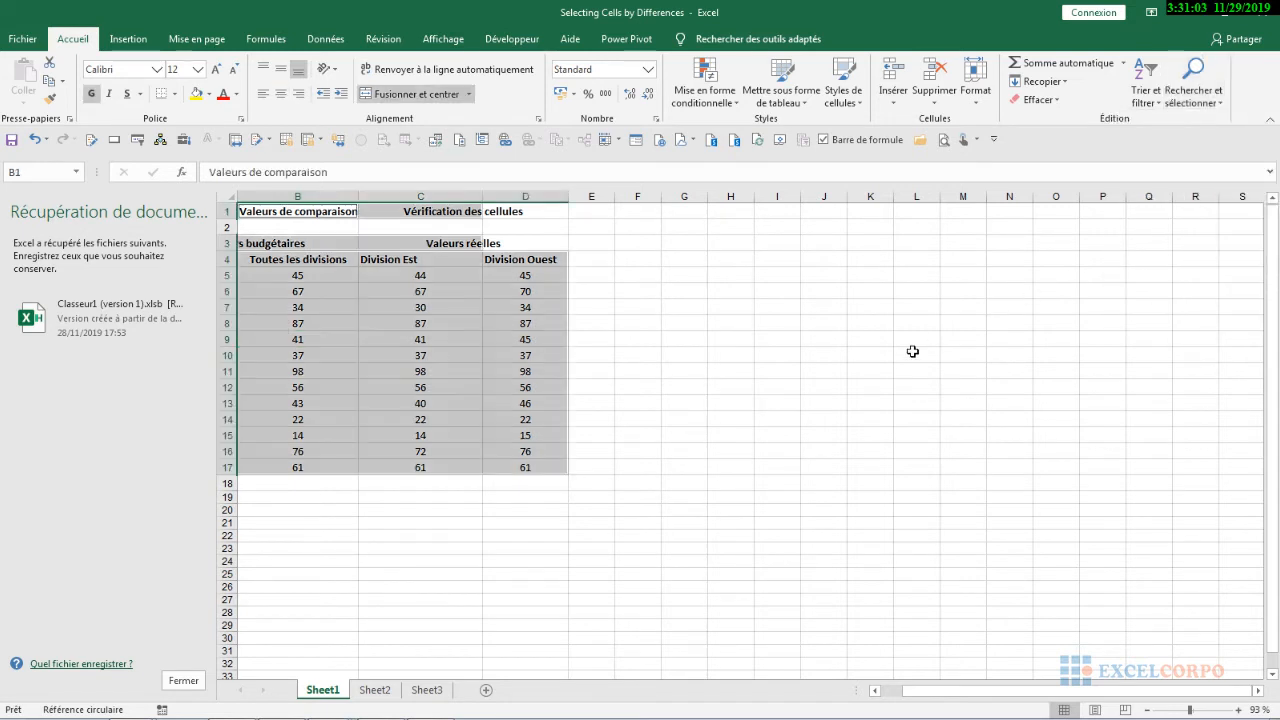
left_click(672, 367)
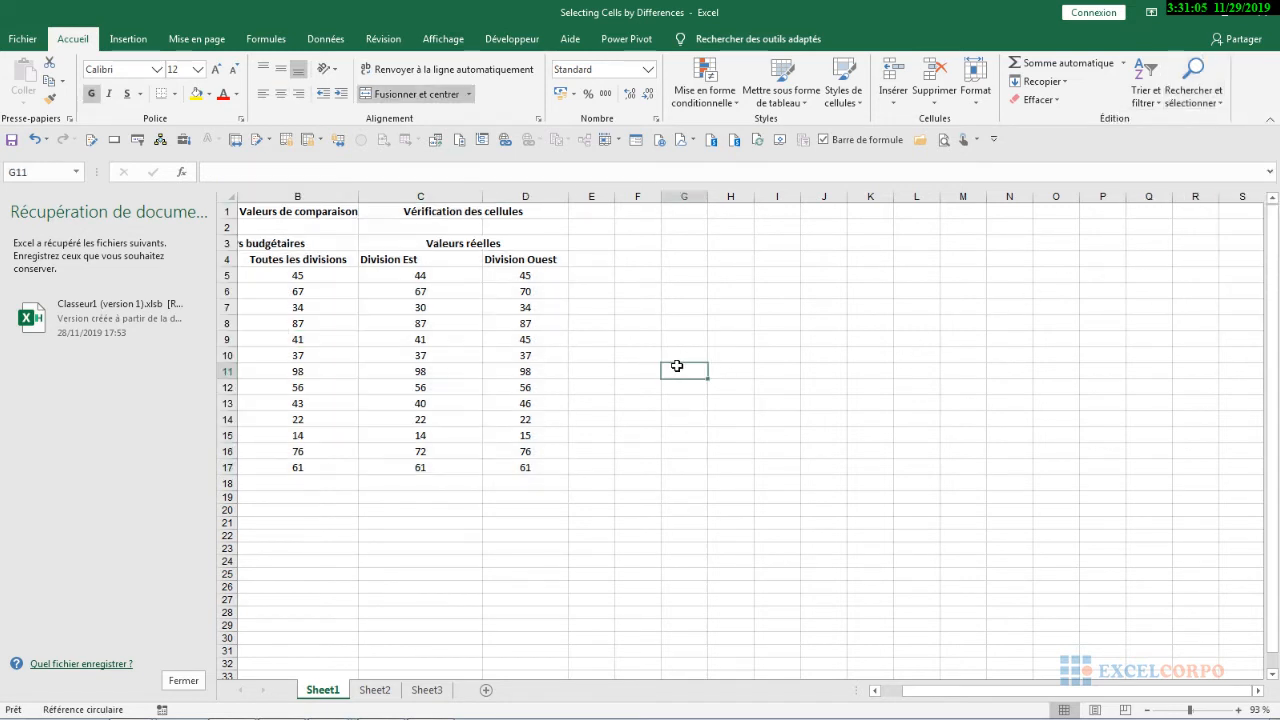
- Examine the Formulas option with its numbers, text, logicals and errors types in the special cell-selection dialog, closing it without applying
key("F5")
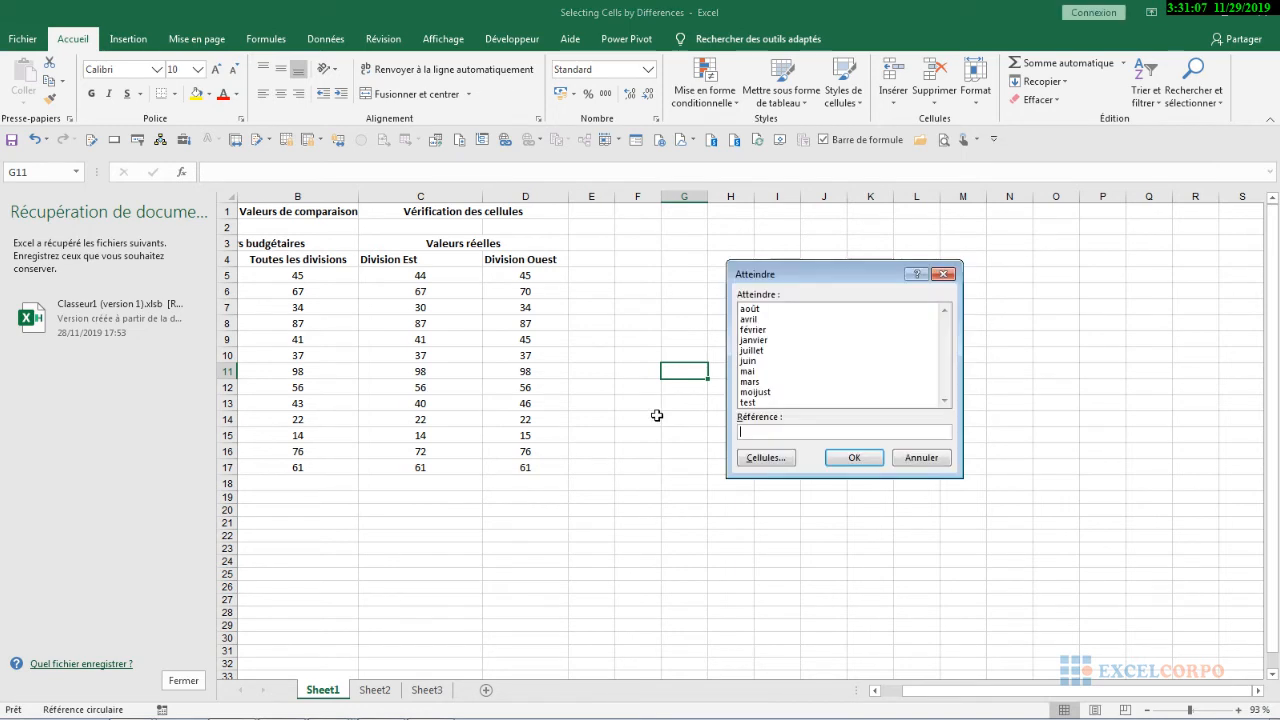
left_click(808, 352)
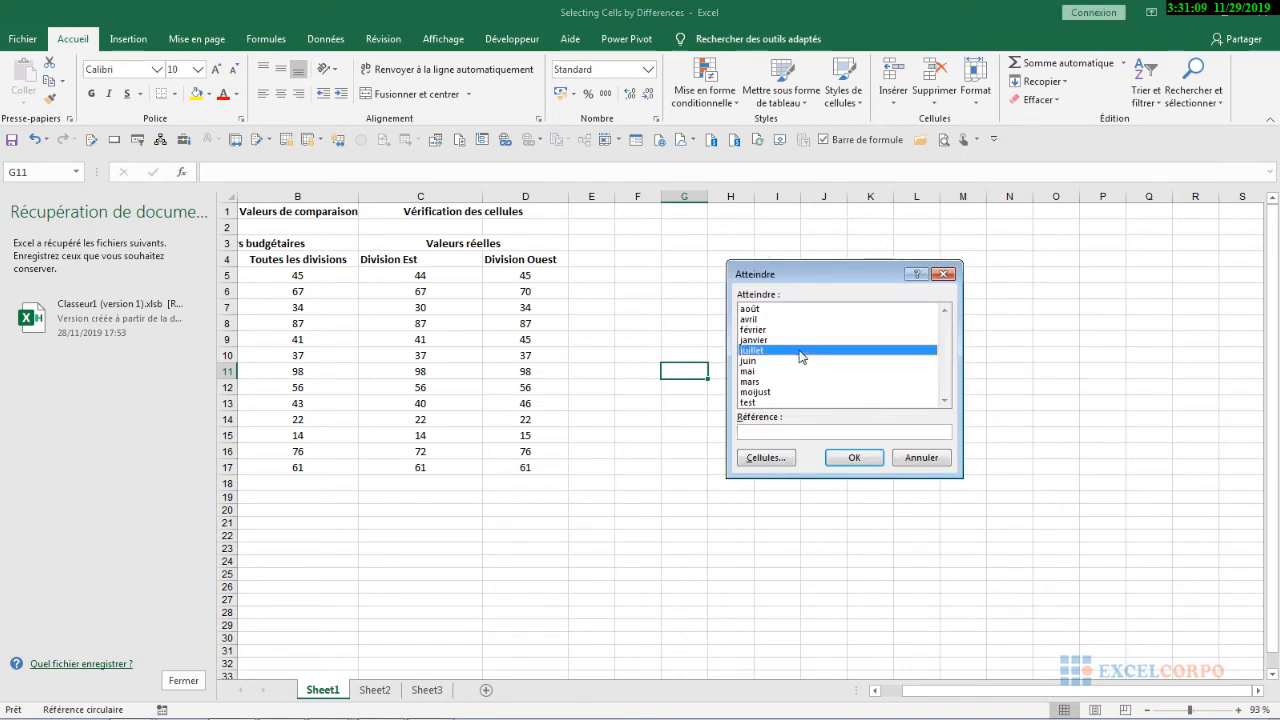
left_click(768, 457)
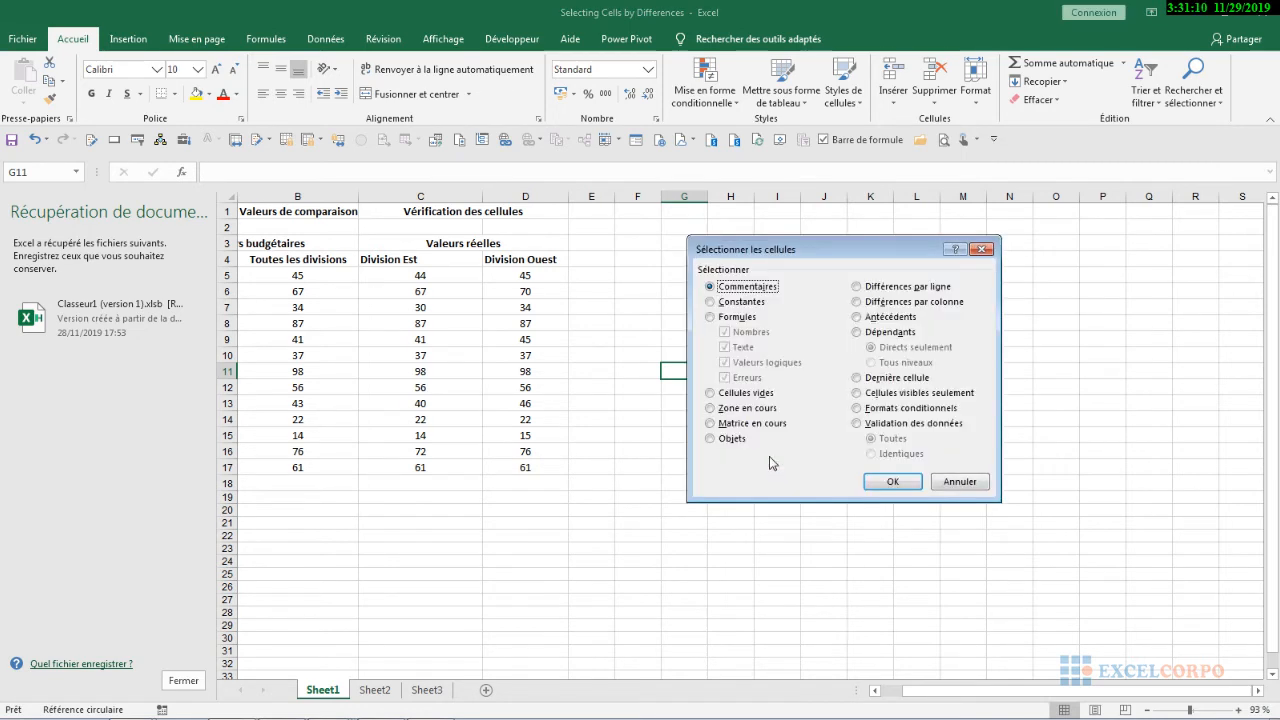
left_click(711, 318)
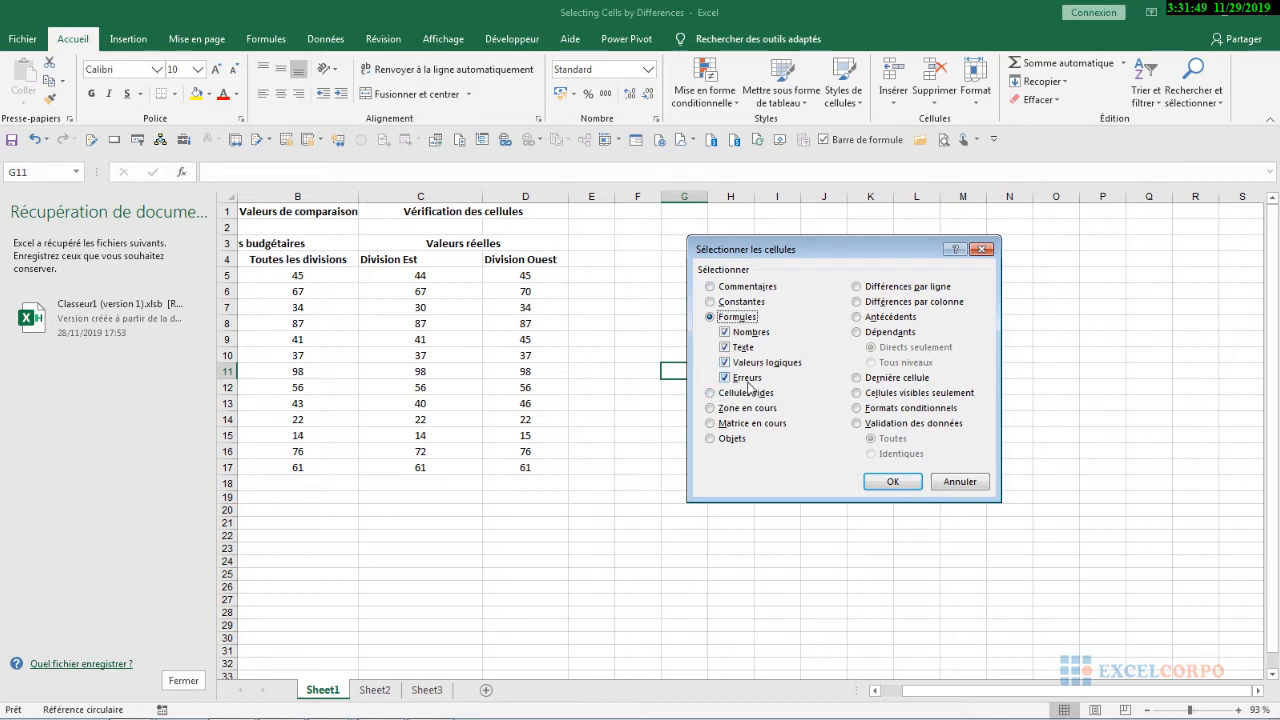
left_click(981, 247)
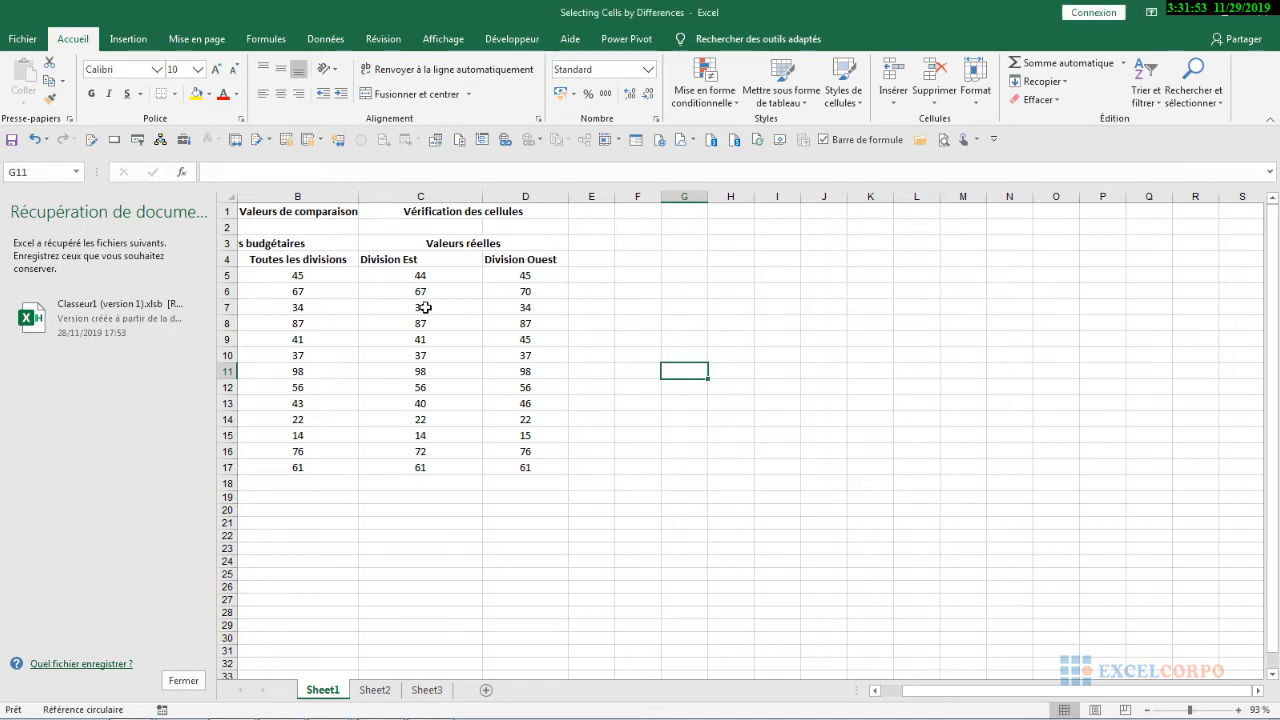
- Examine the Blanks (Cellules vides) option in Go To's special cell-selection dialog, closing it without applying
left_click(1205, 106)
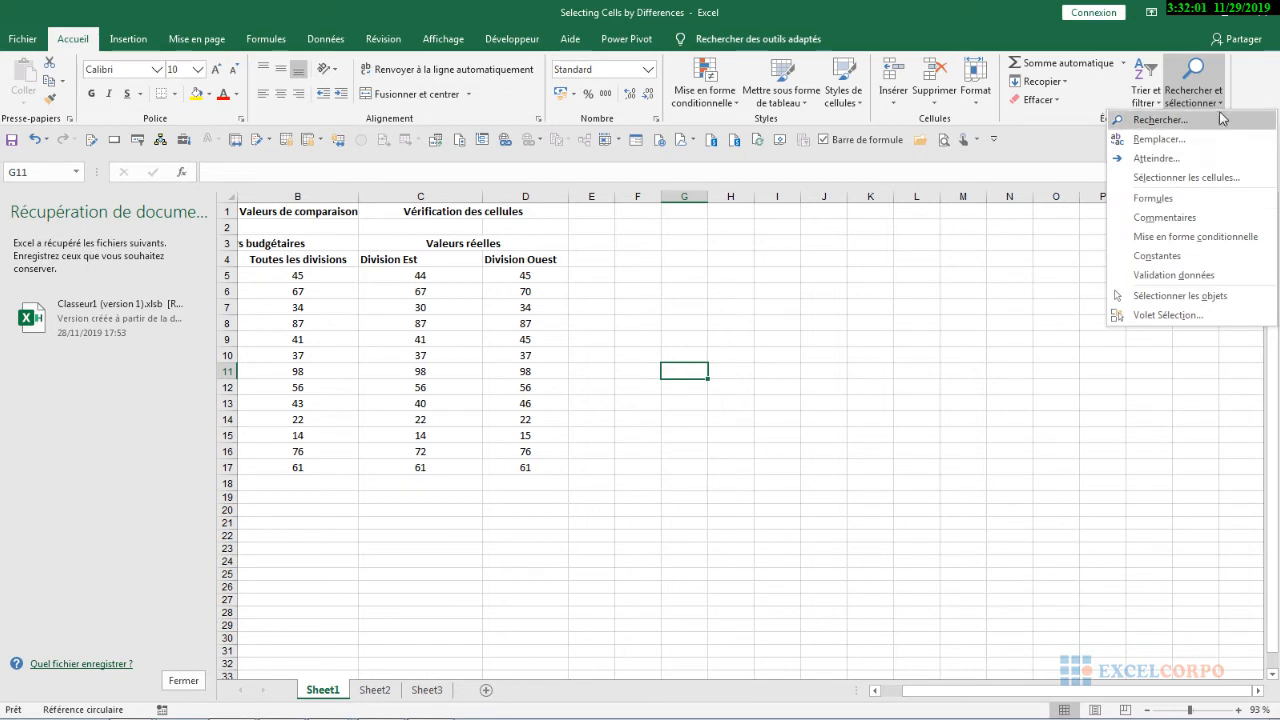
left_click(1189, 163)
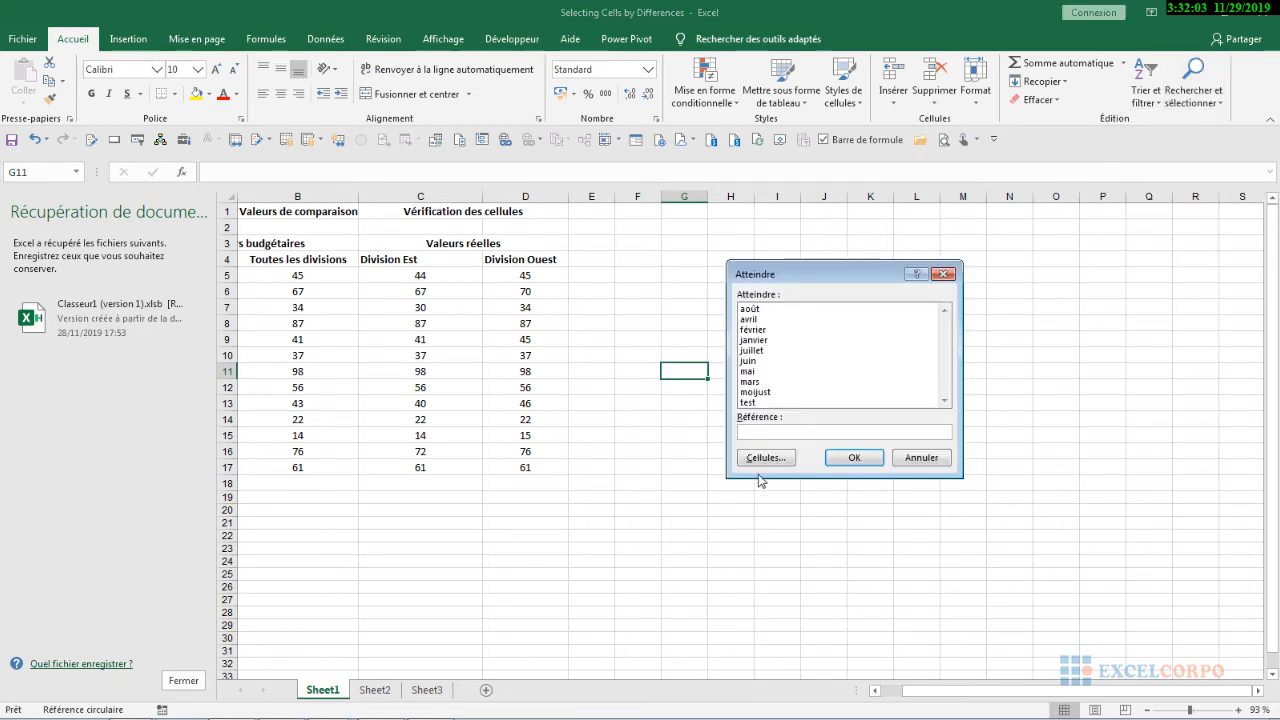
left_click(746, 372)
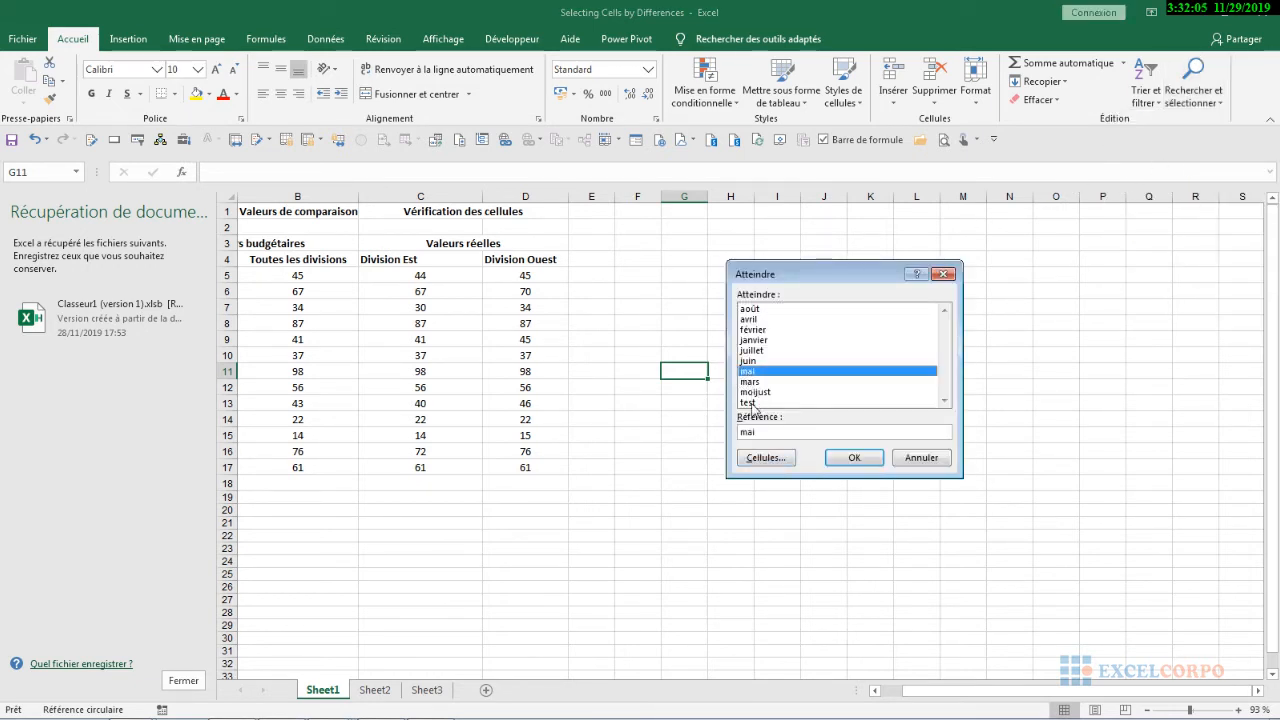
left_click(766, 460)
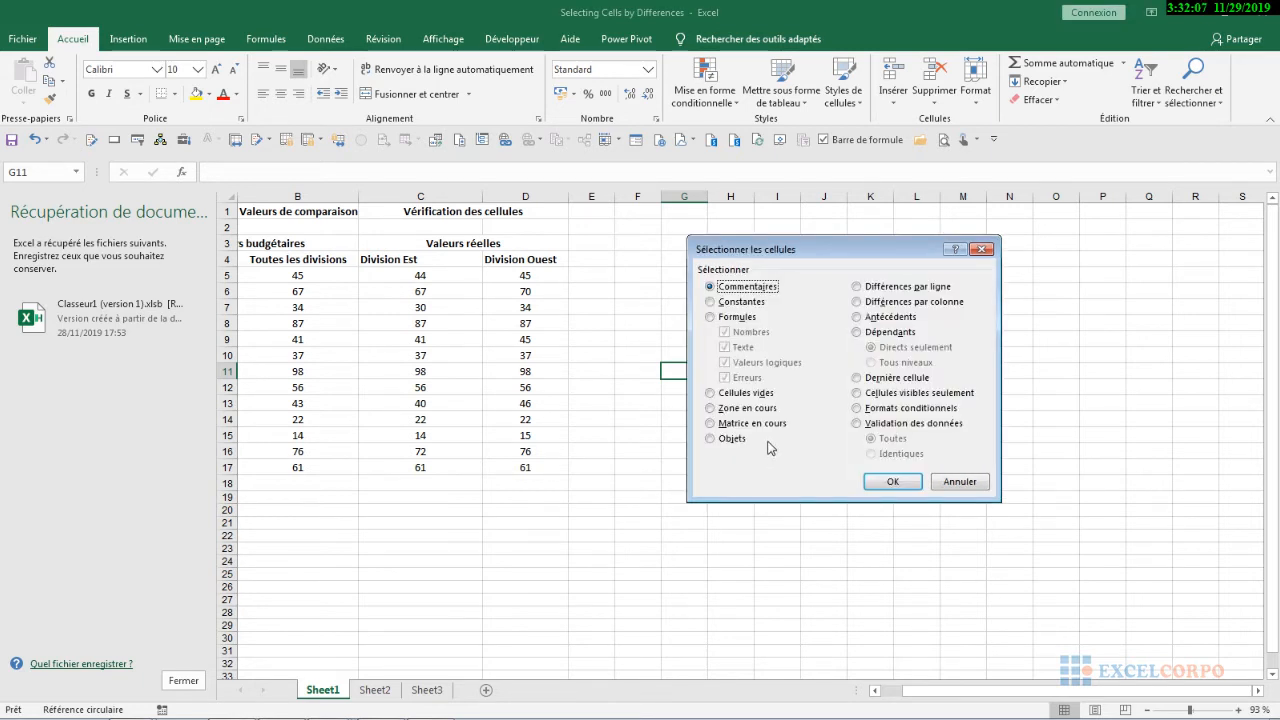
left_click(712, 394)
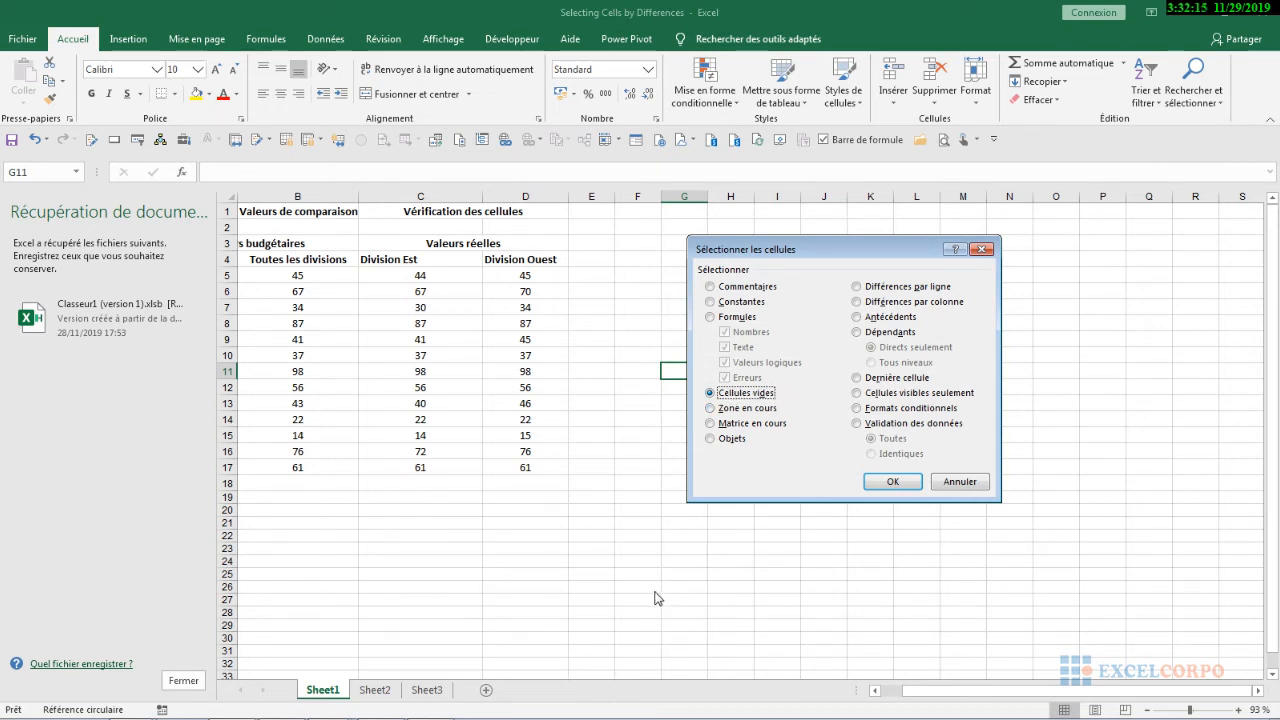
left_click(950, 483)
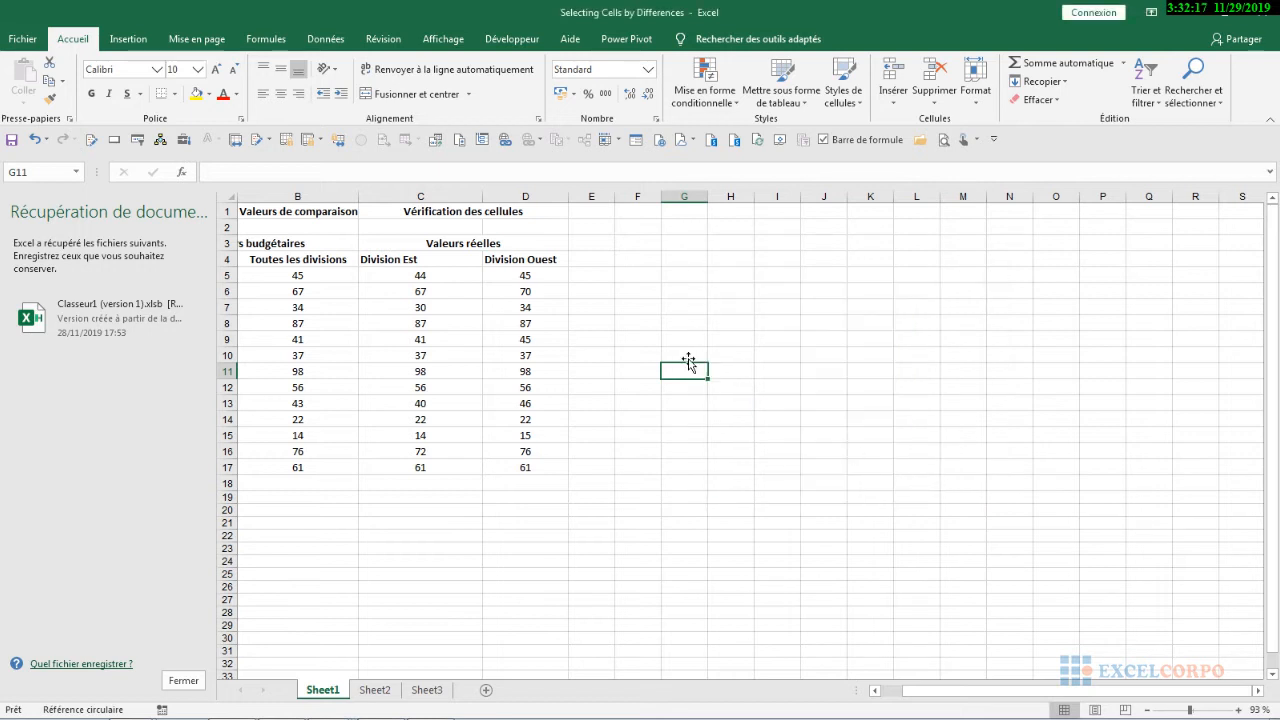
- From cell E7, examine the Blanks, Current region and Current array options in the special cell-selection dialog, without applying any
left_click(608, 310)
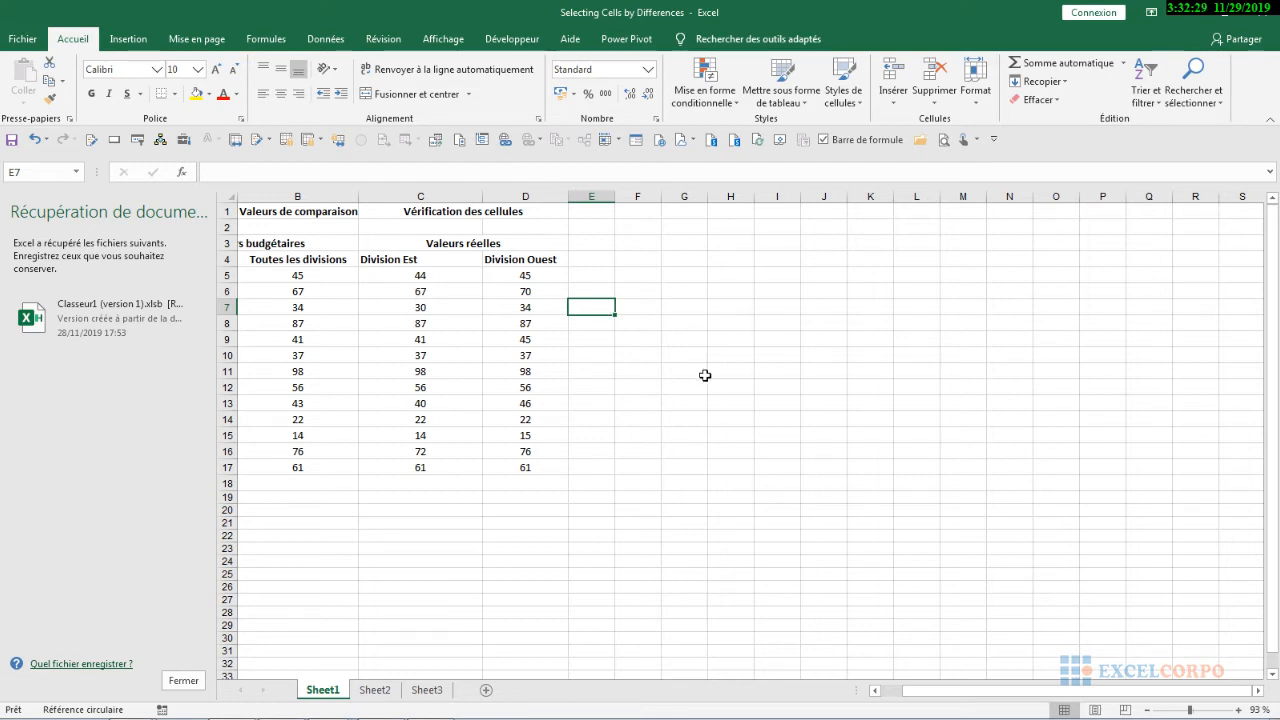
key("F5")
left_click(749, 382)
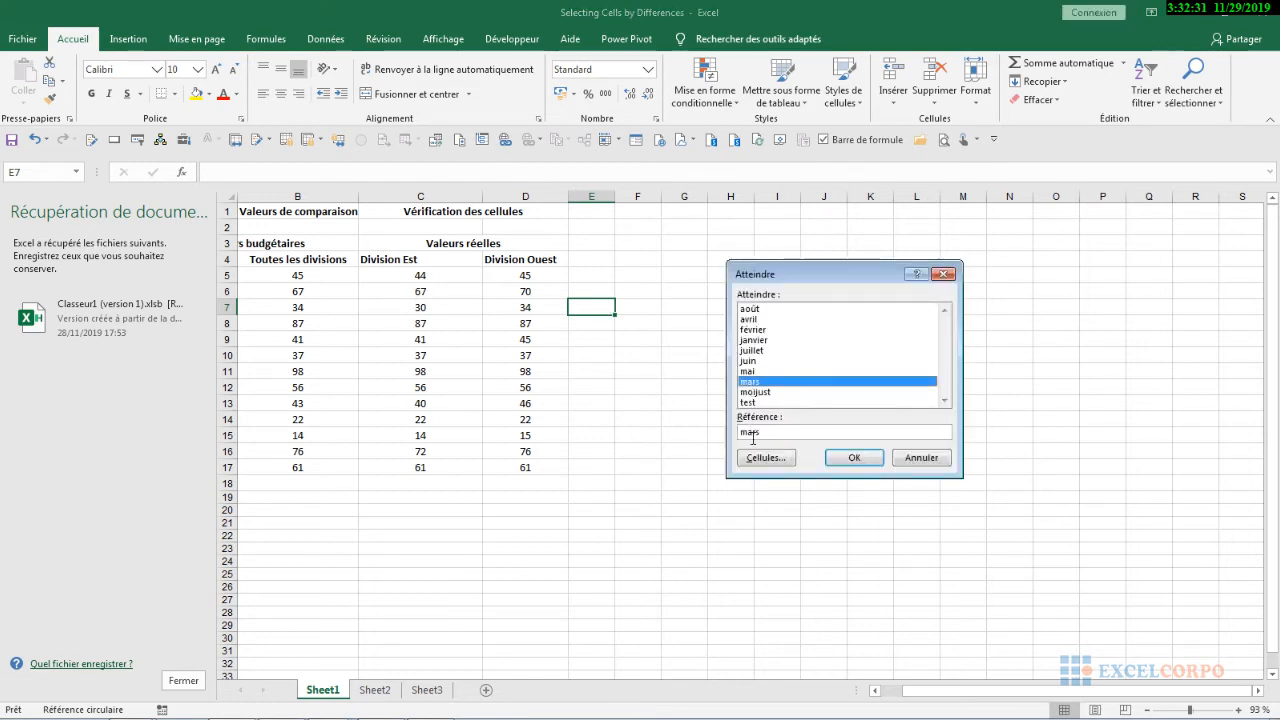
left_click(755, 459)
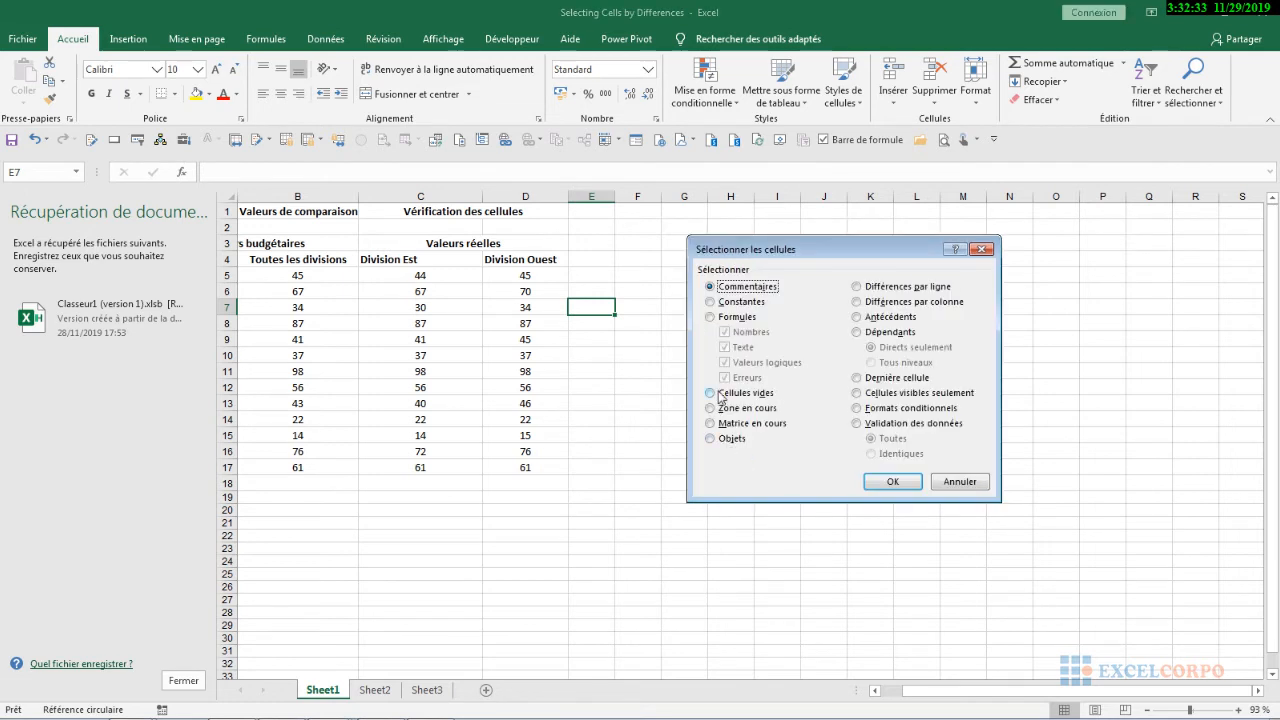
left_click(711, 393)
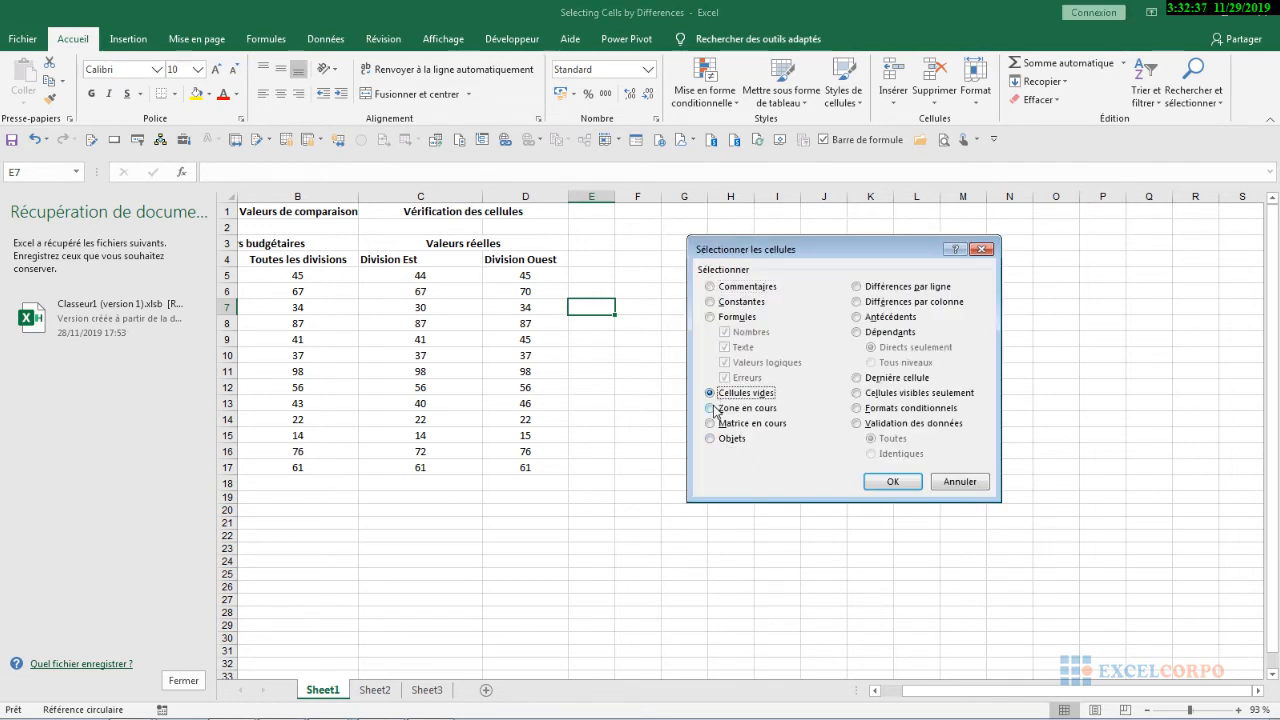
left_click(712, 408)
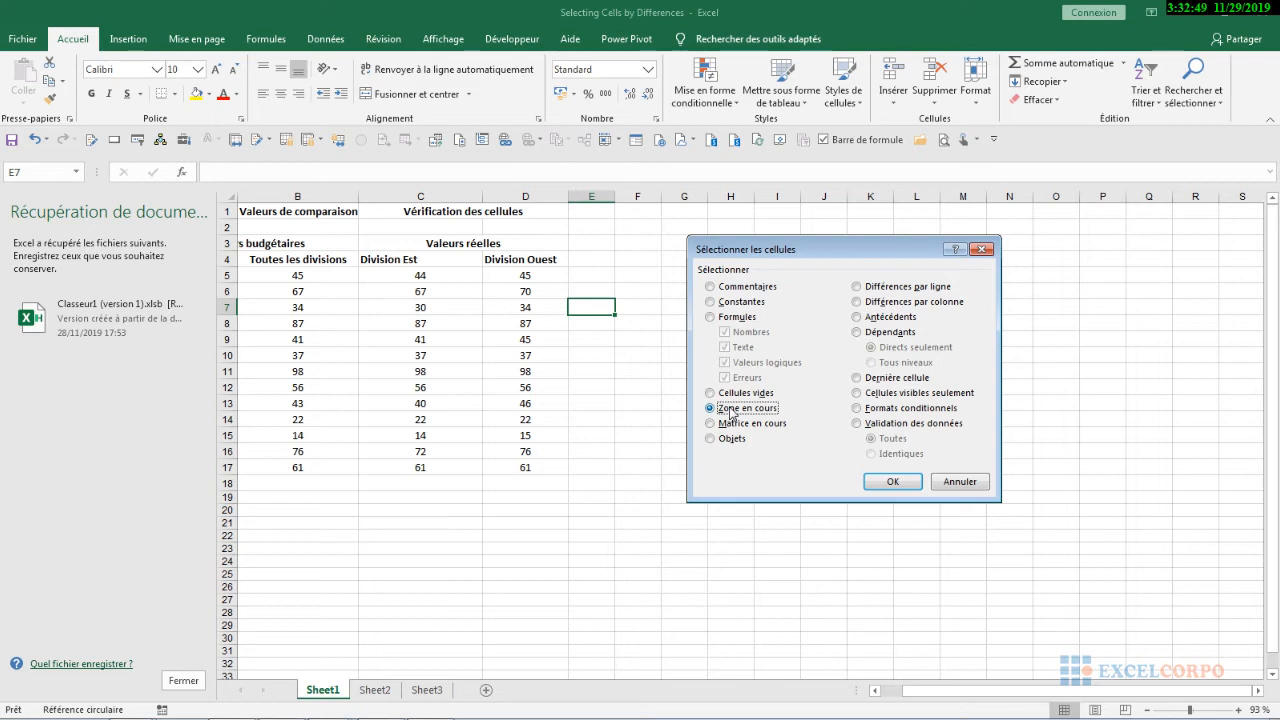
left_click(710, 426)
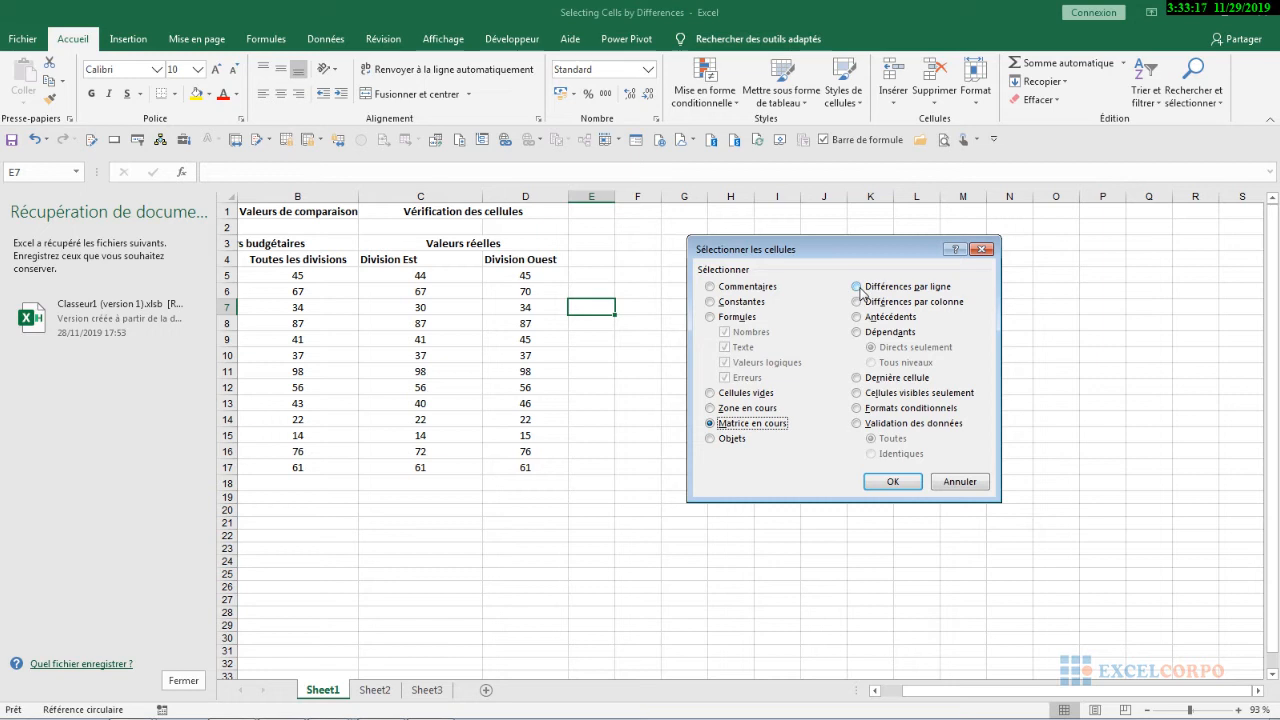
- Select the column differences within C5:D15 on Sheet1 using Go To Special, and clear that selection by moving to cell G11
left_click_drag(420, 275, 530, 435)
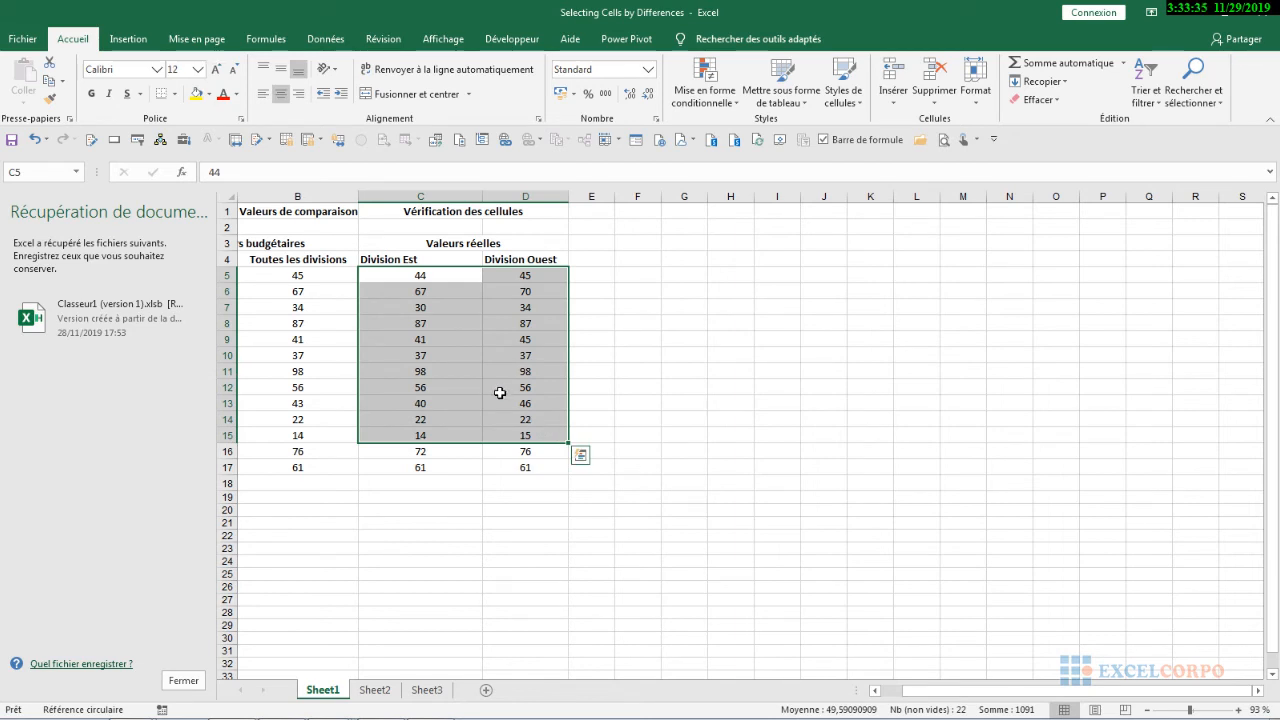
key("F5")
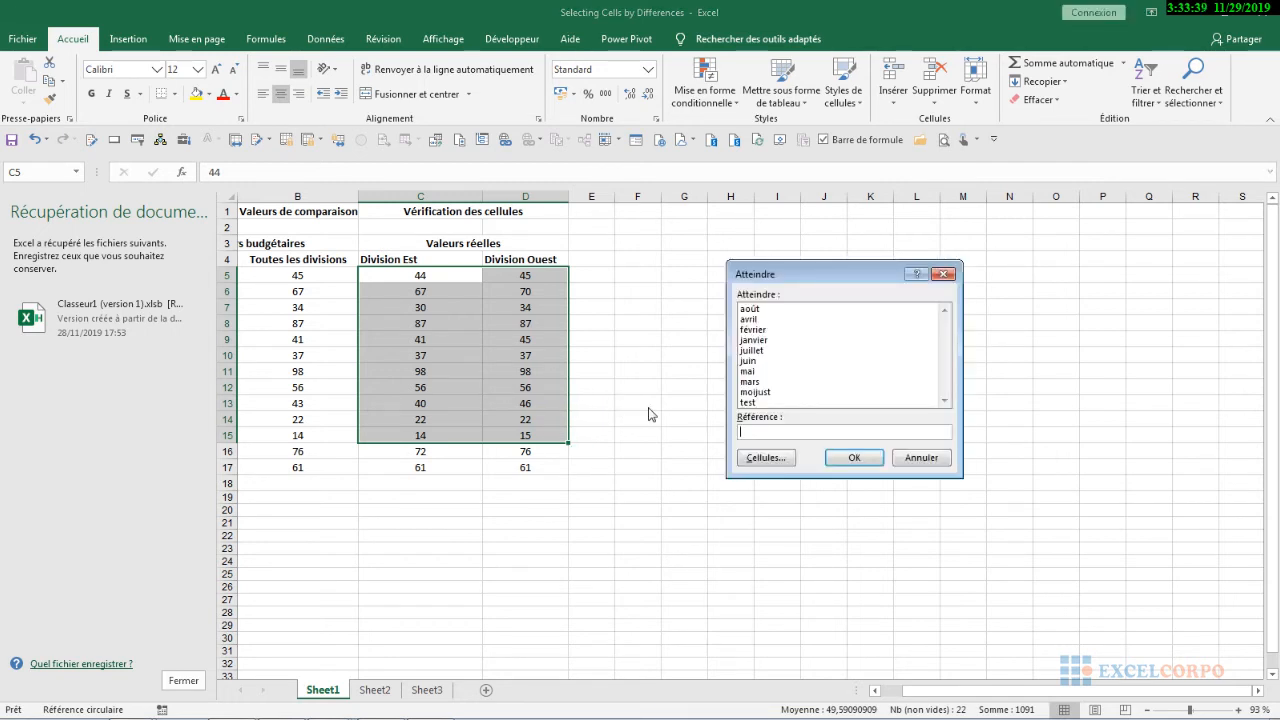
left_click(758, 371)
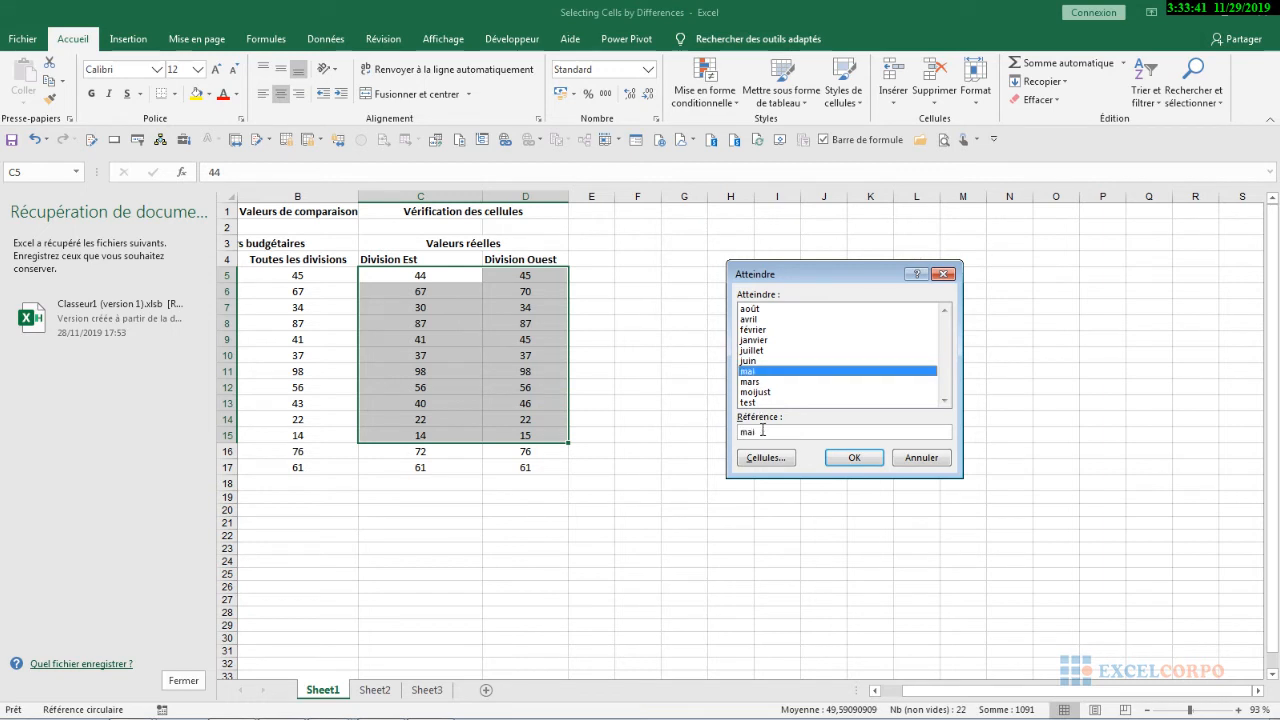
left_click(764, 456)
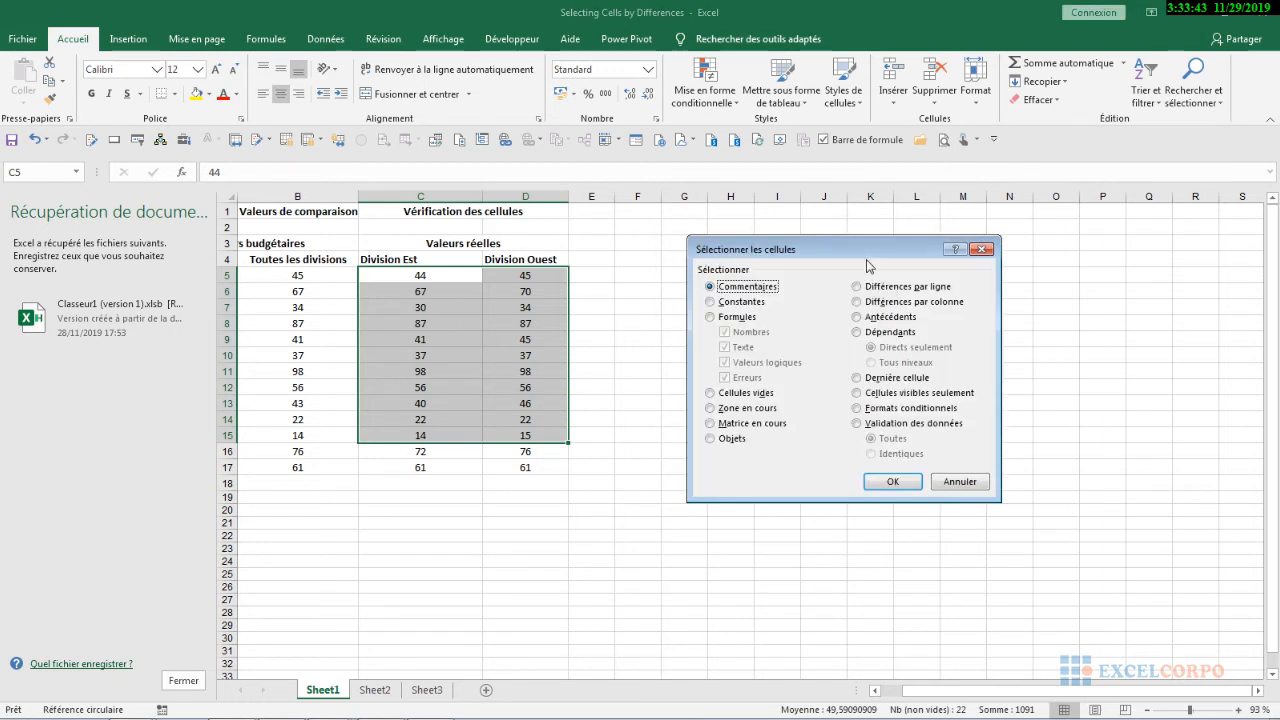
left_click(859, 288)
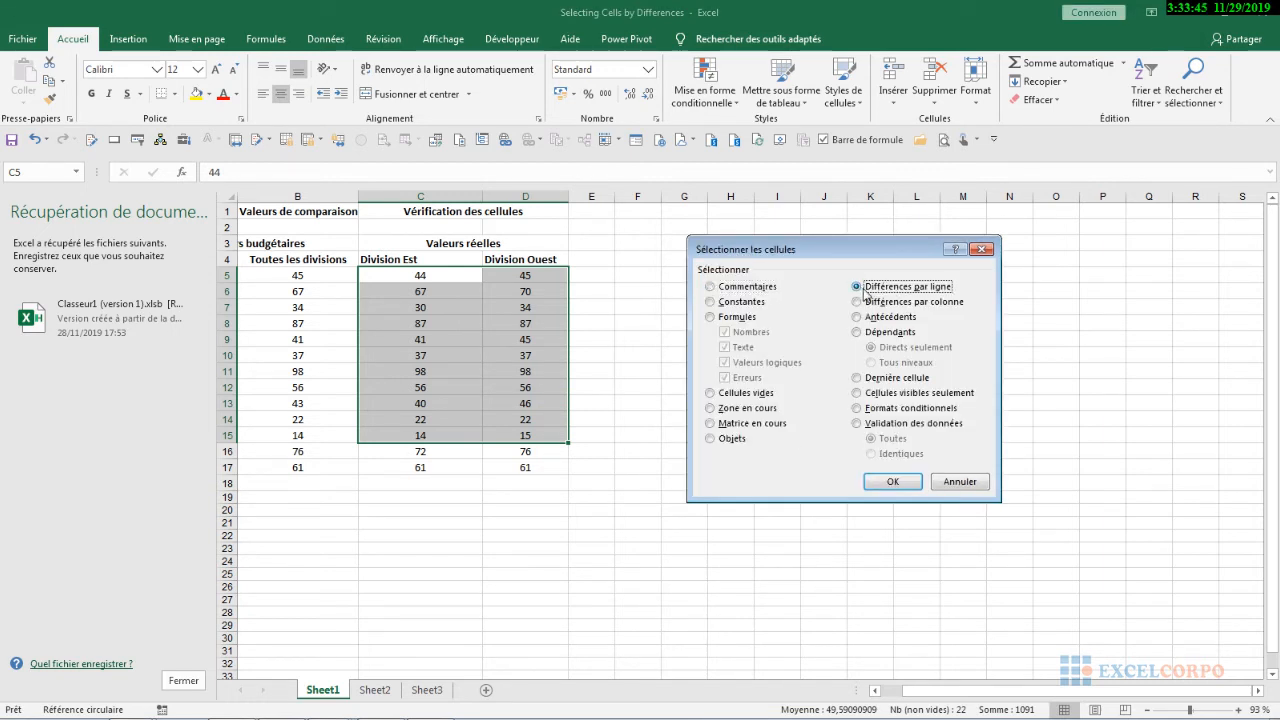
left_click(866, 304)
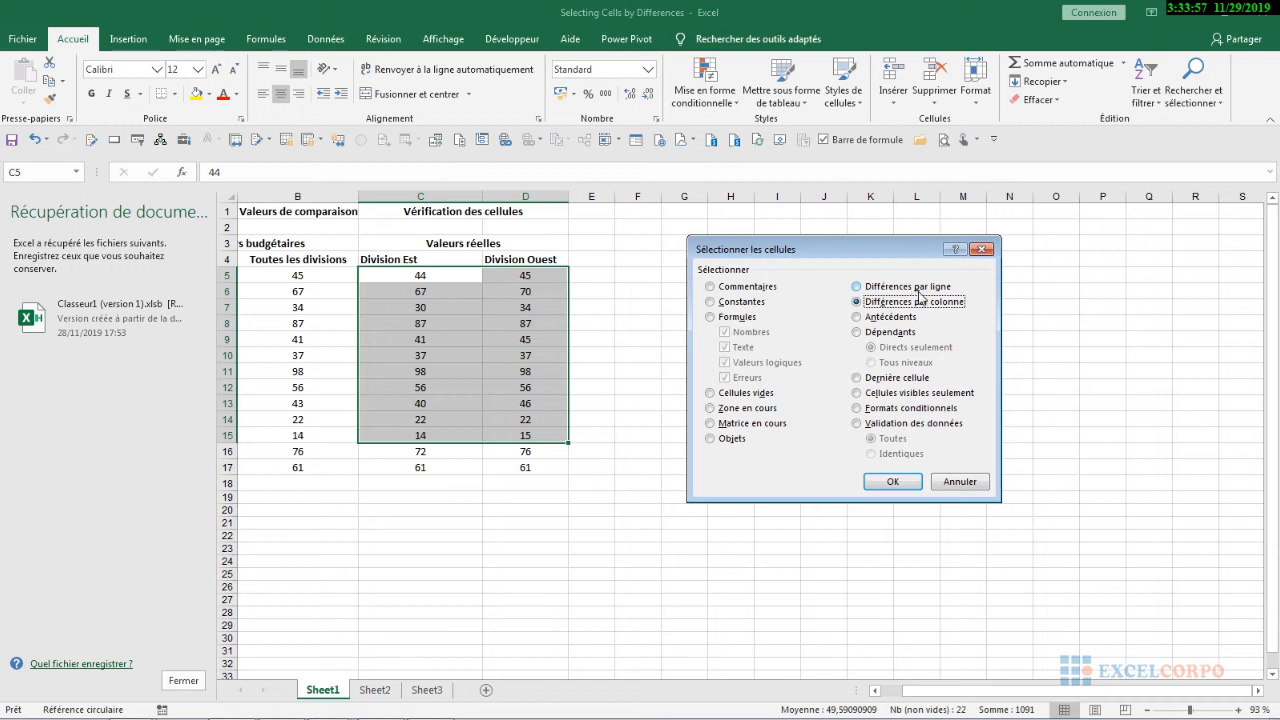
left_click(862, 287)
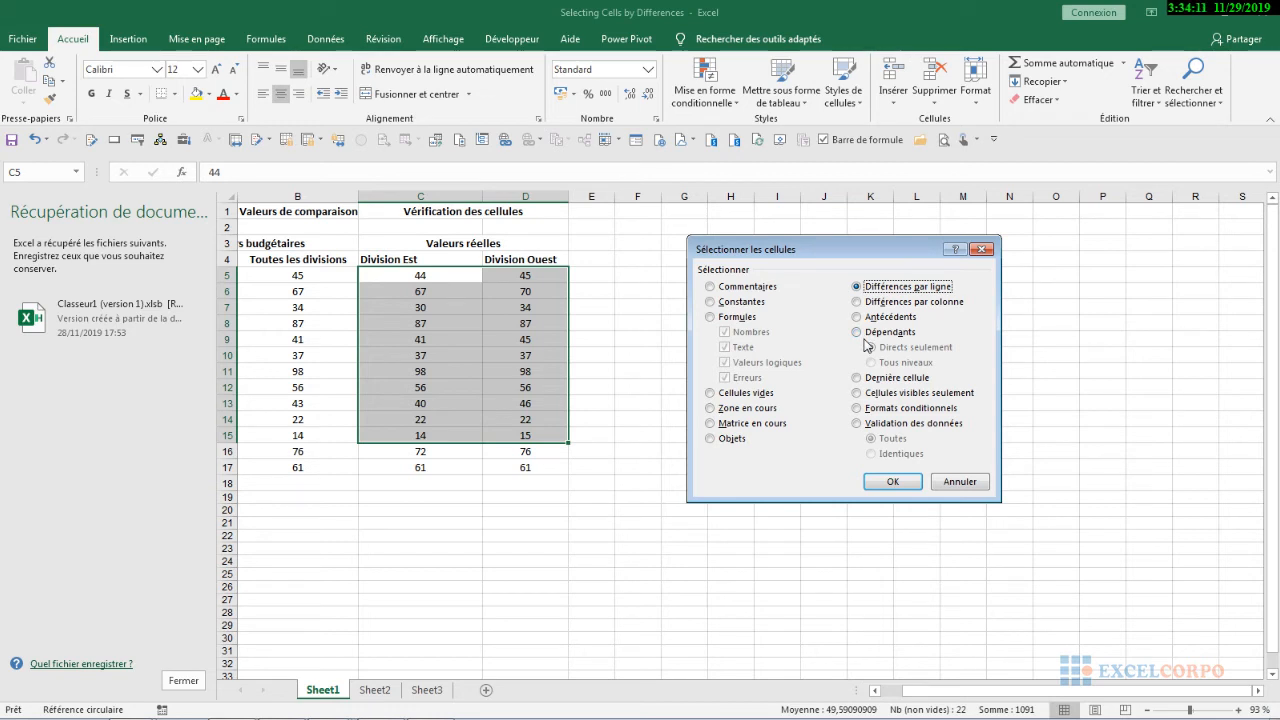
left_click(860, 301)
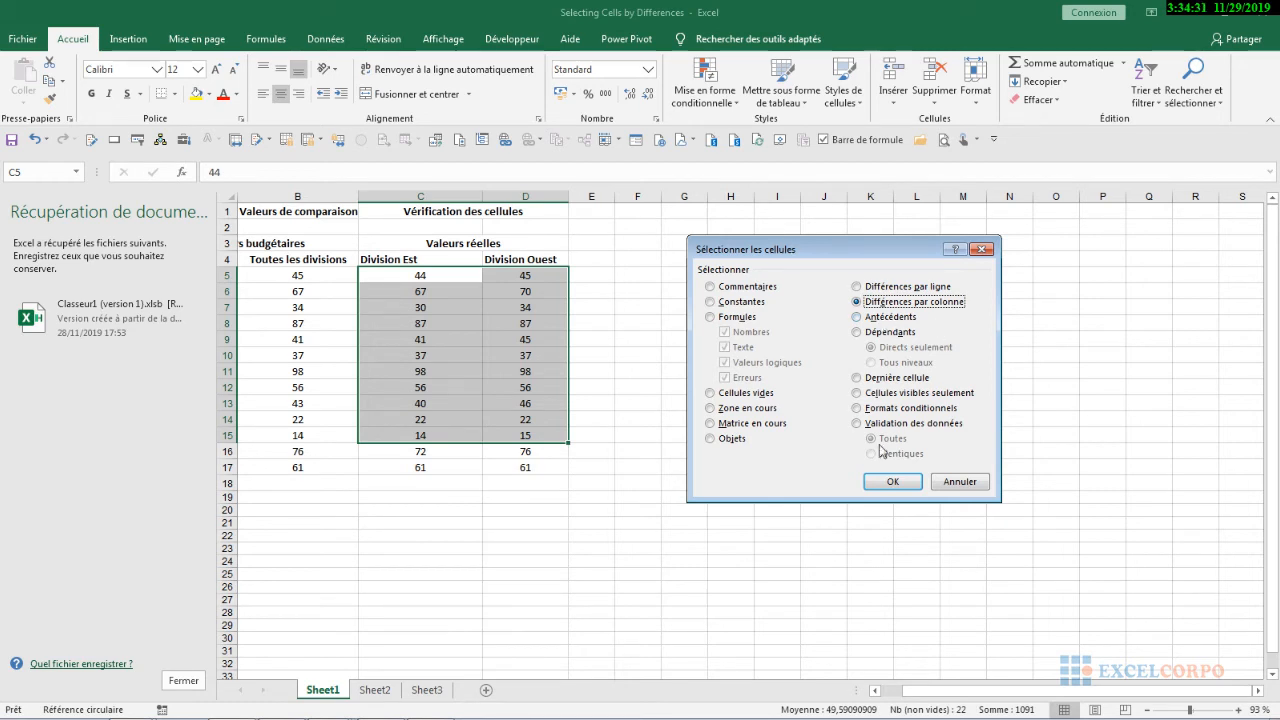
left_click(889, 482)
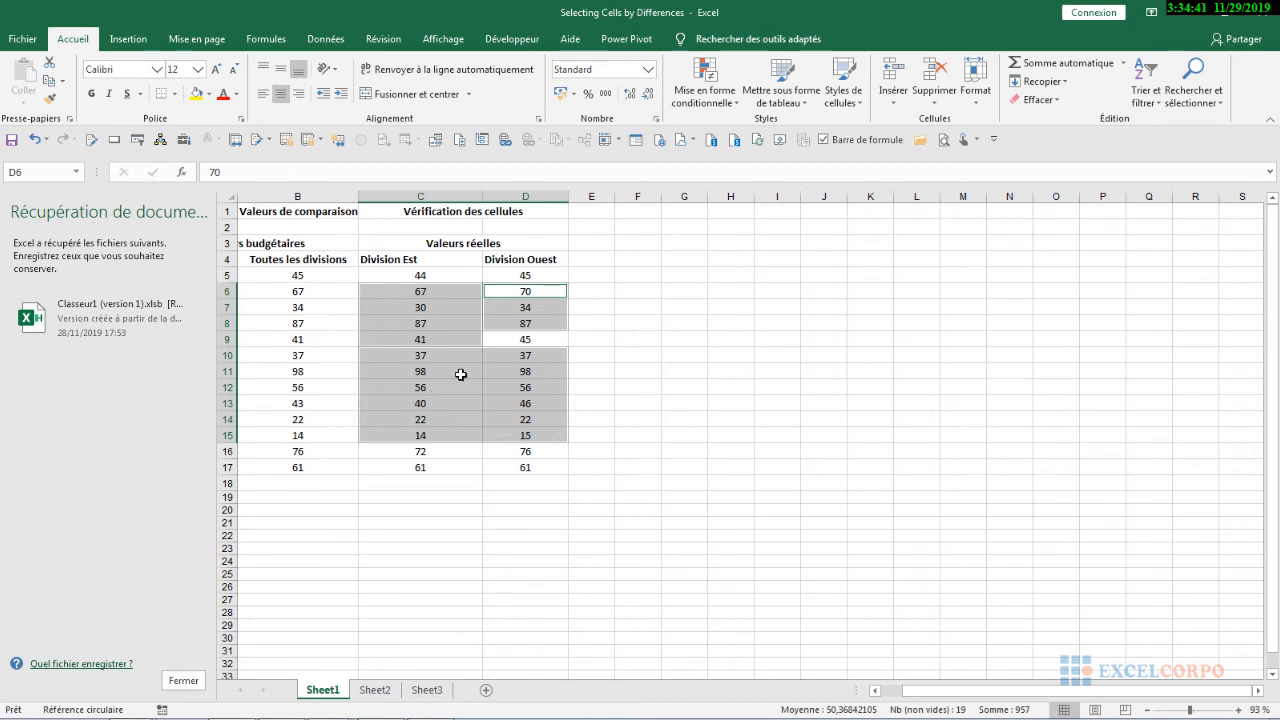
left_click(680, 371)
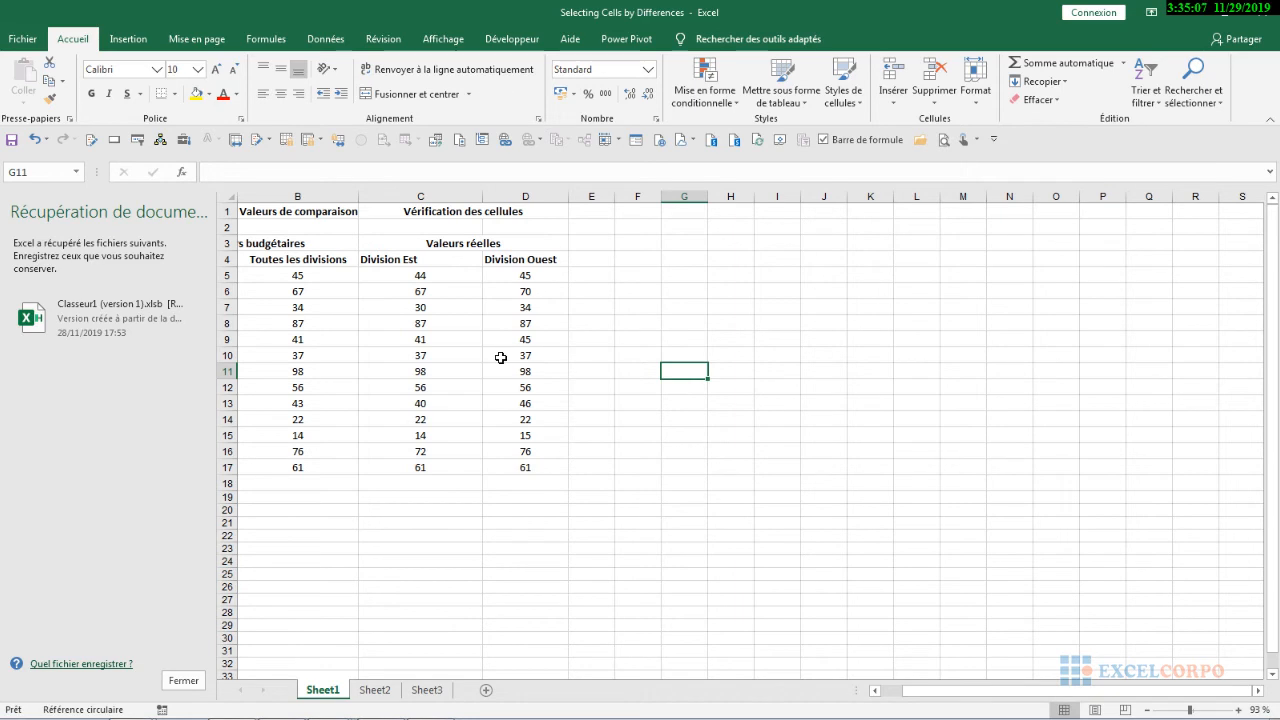
- Delete the contents of cell E8 on Sheet3 and commit the change by moving to cell F10
left_click(394, 691)
left_click(426, 691)
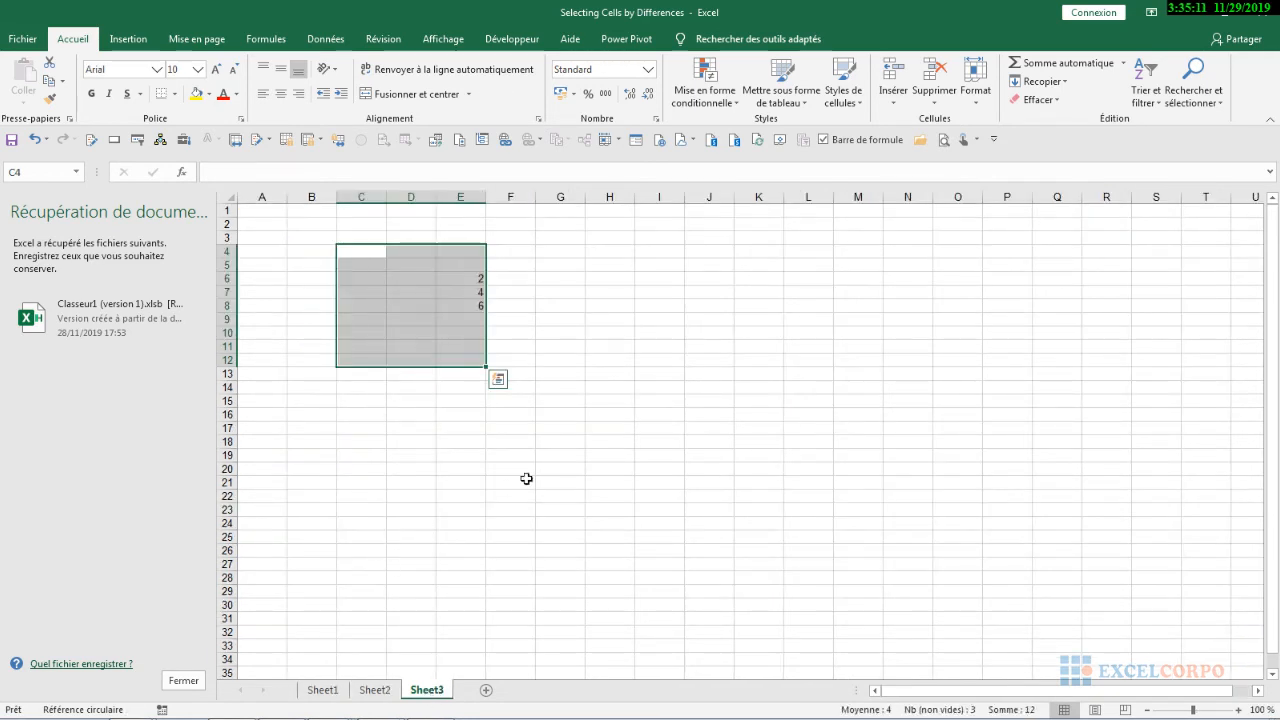
left_click(591, 444)
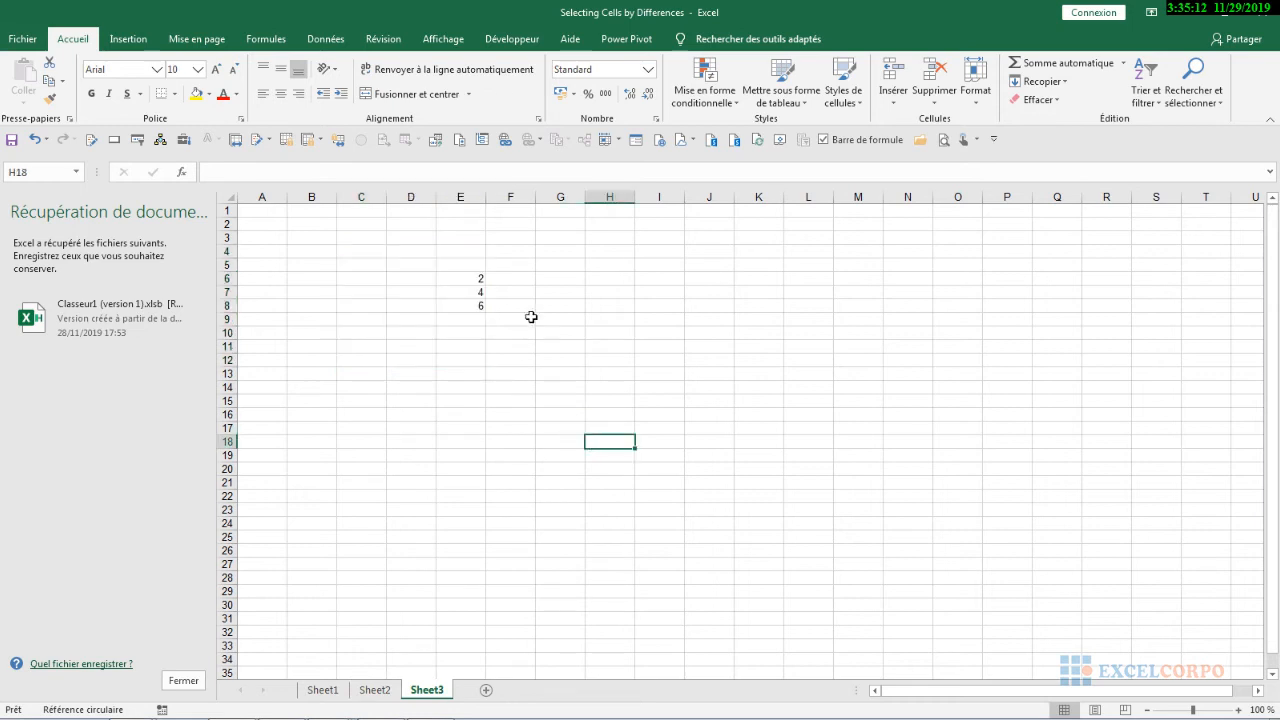
left_click(337, 251)
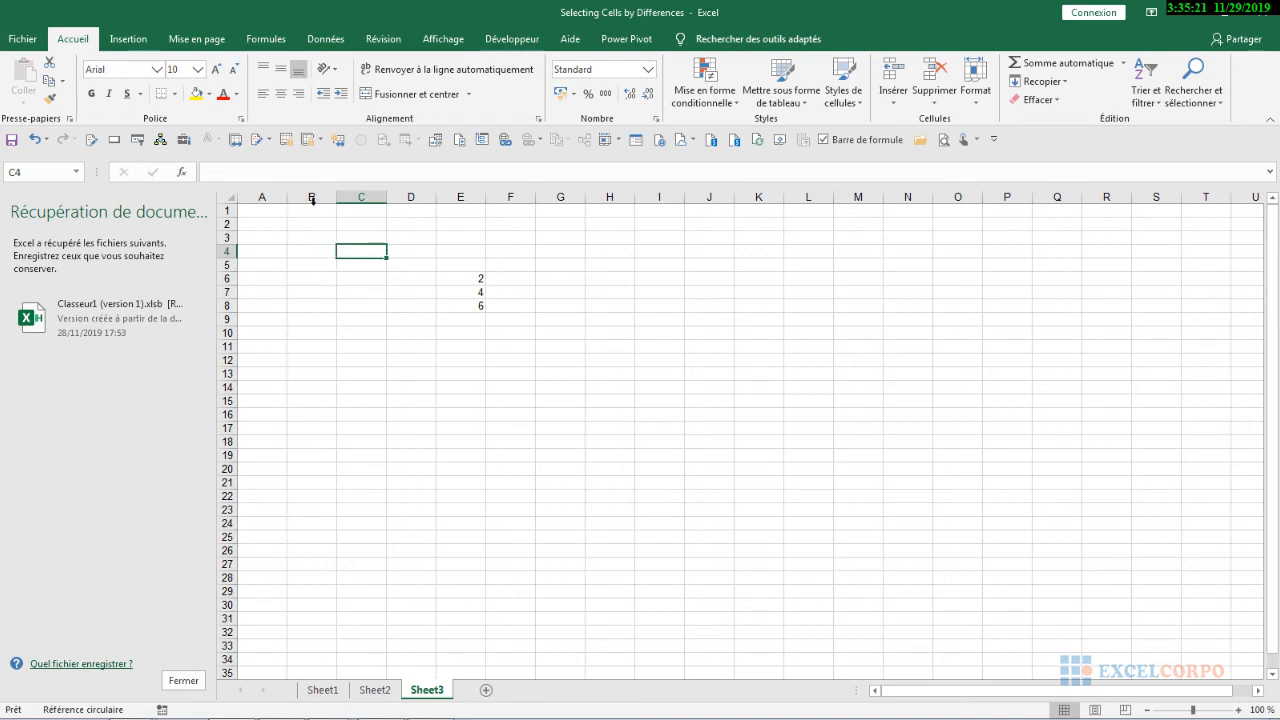
left_click(481, 305)
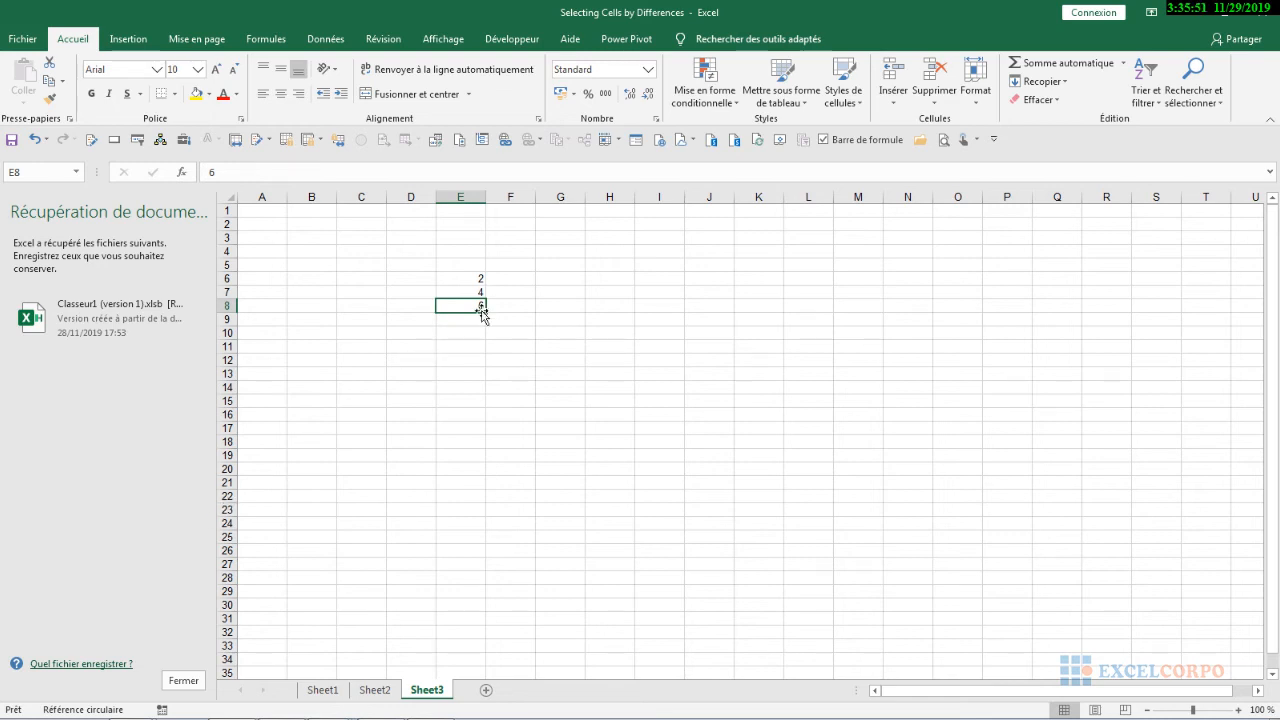
key("BackSpace")
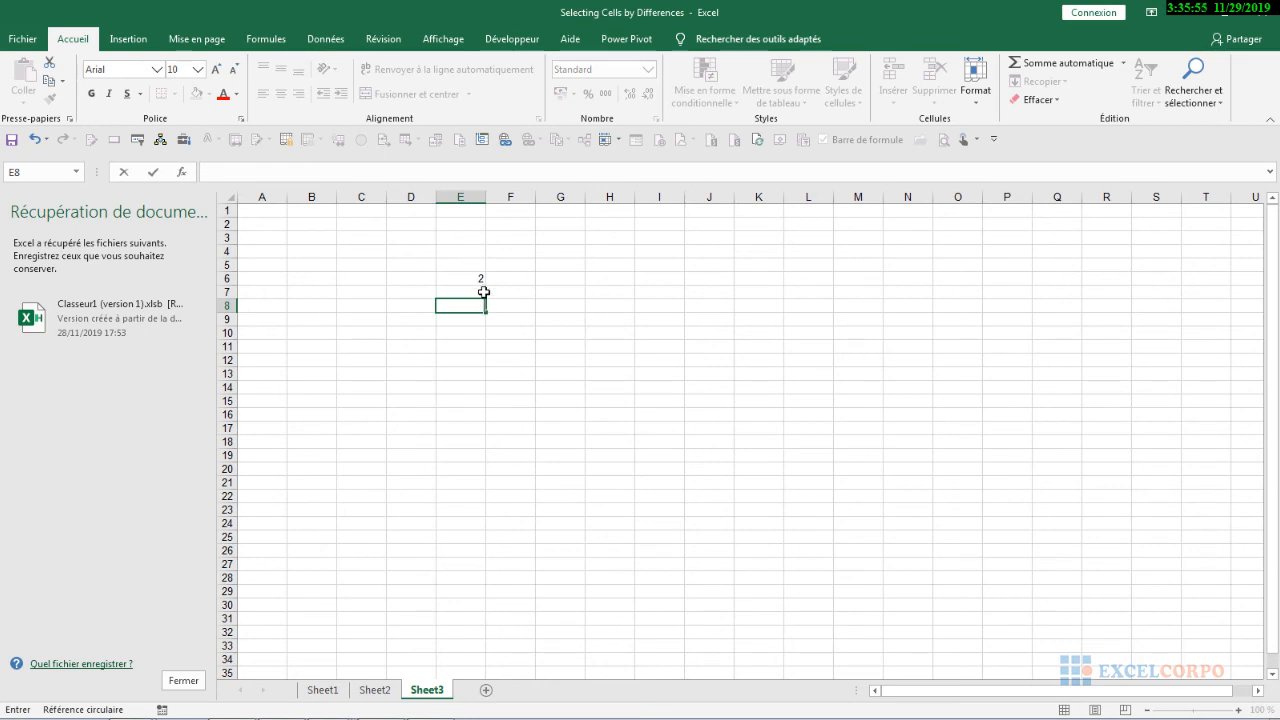
left_click(523, 331)
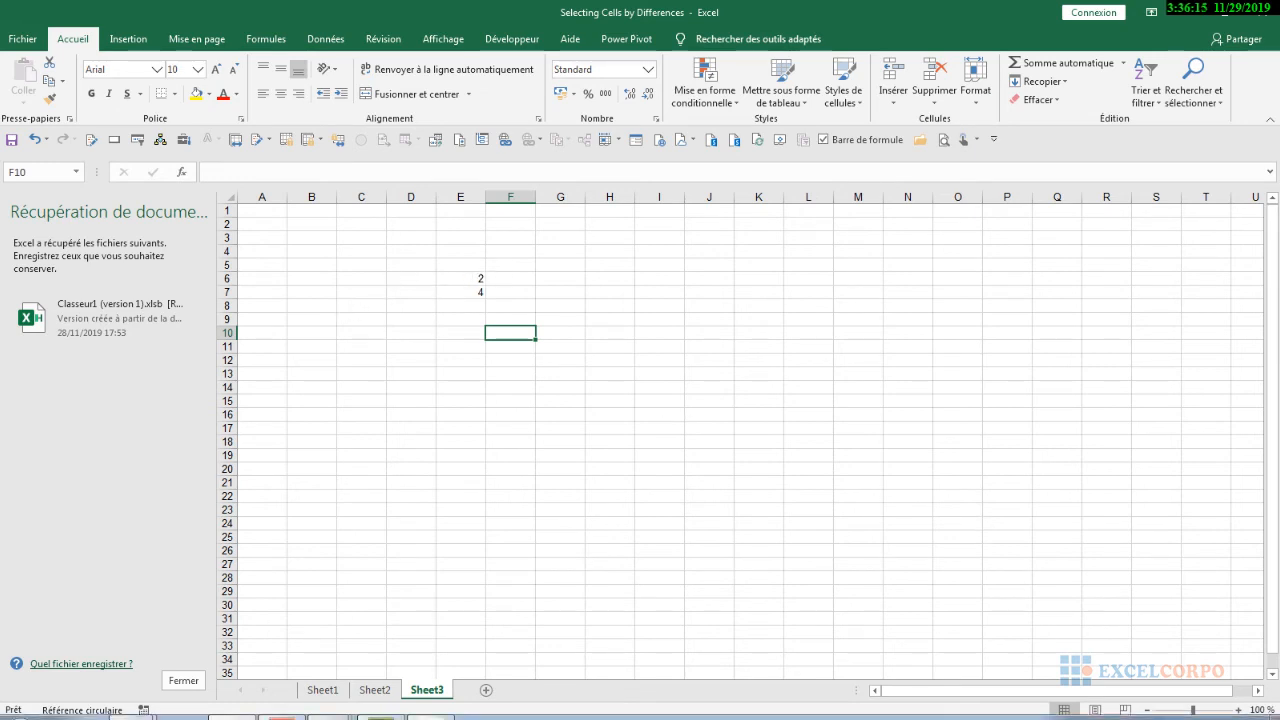
mouse_move(1164, 714)
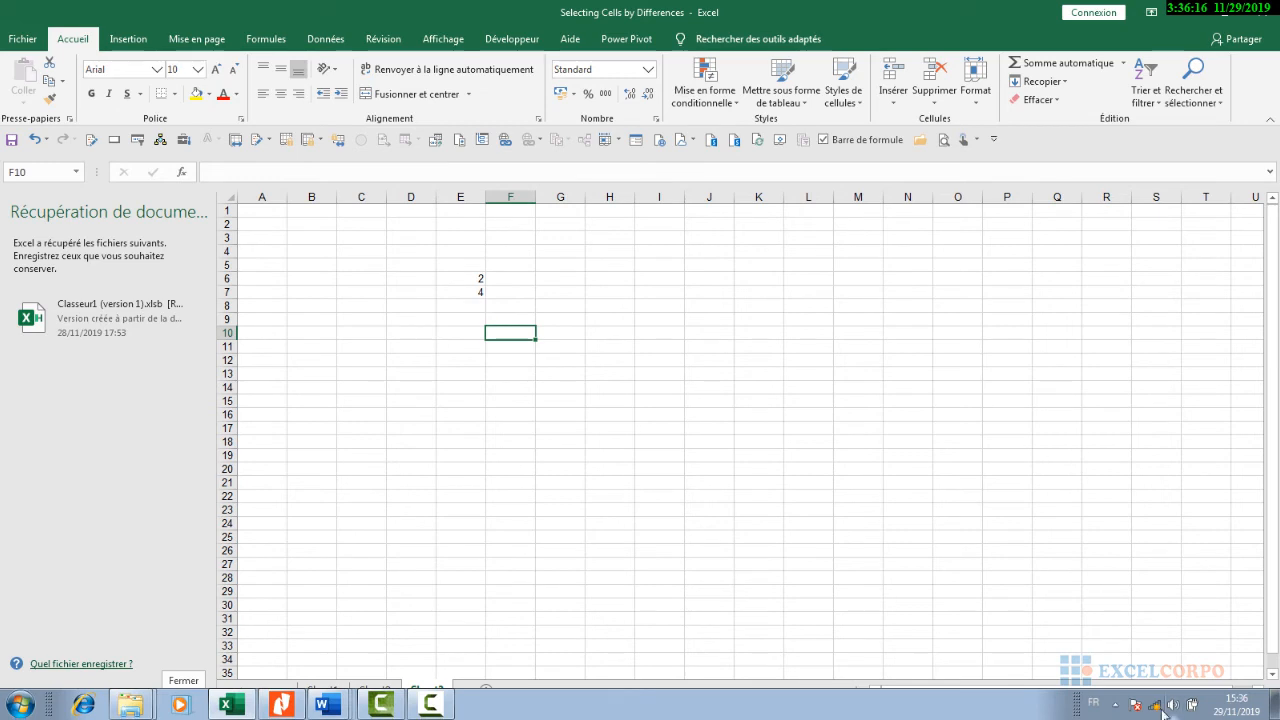
left_click(430, 705)
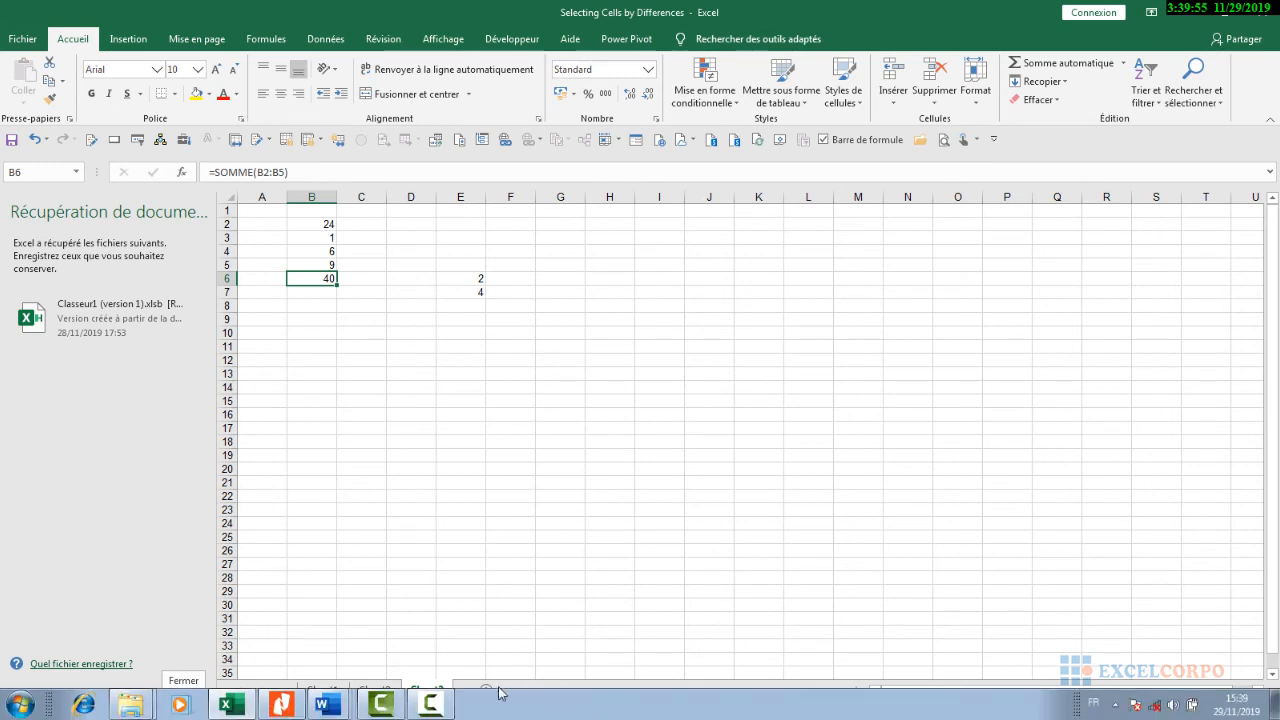
left_click(430, 712)
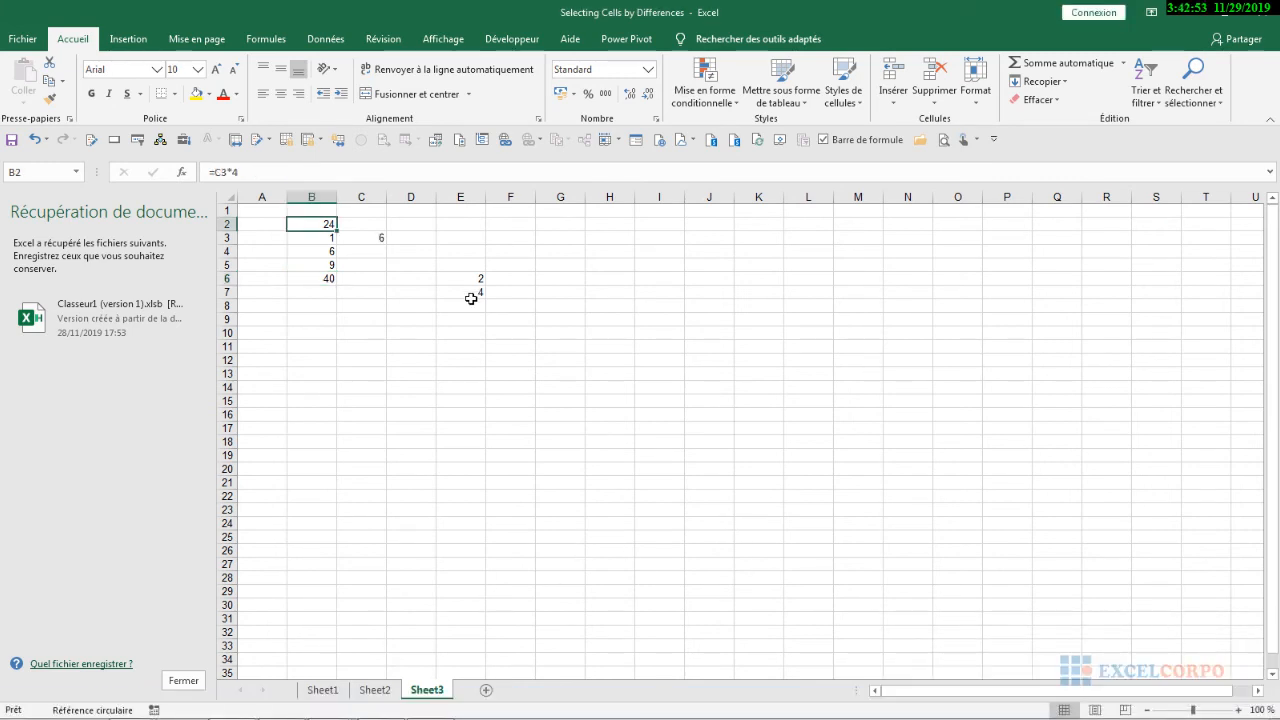
- Check the contents of cells B2 and C3, and open Go To's special cell-selection dialog for range B1:E7 on Sheet3
left_click(310, 223)
left_click(365, 237)
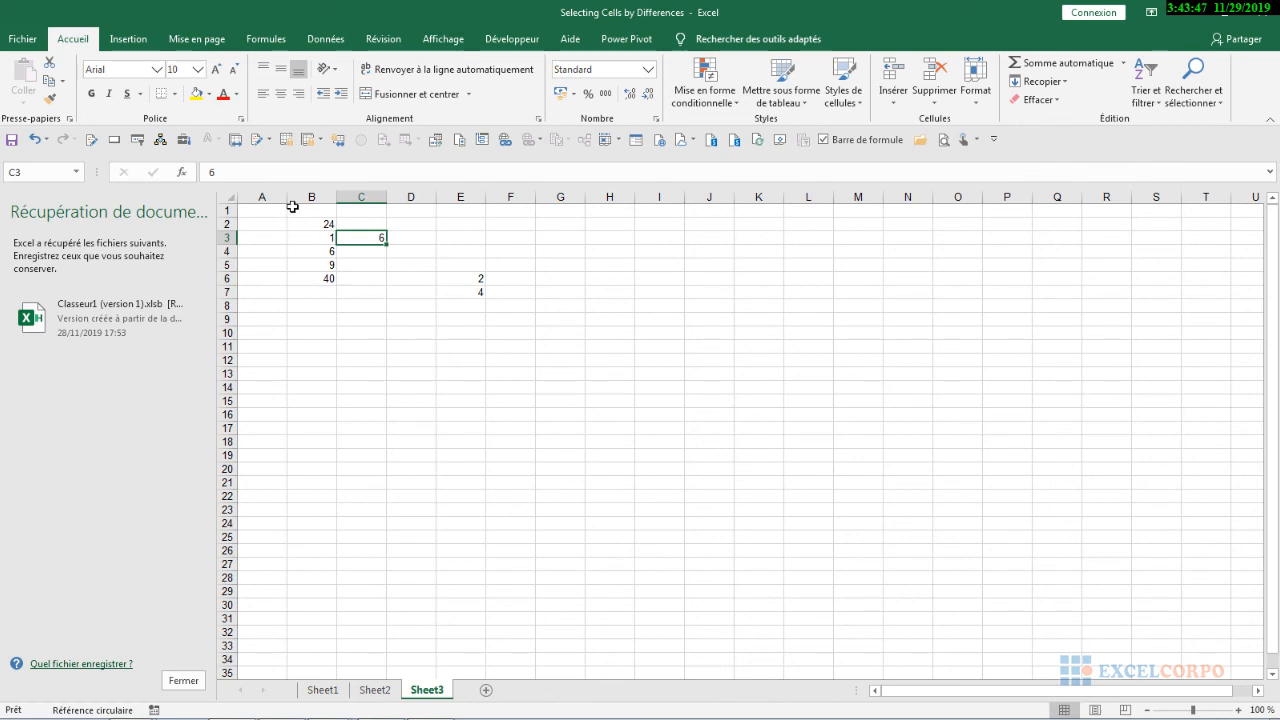
left_click_drag(305, 215, 447, 295)
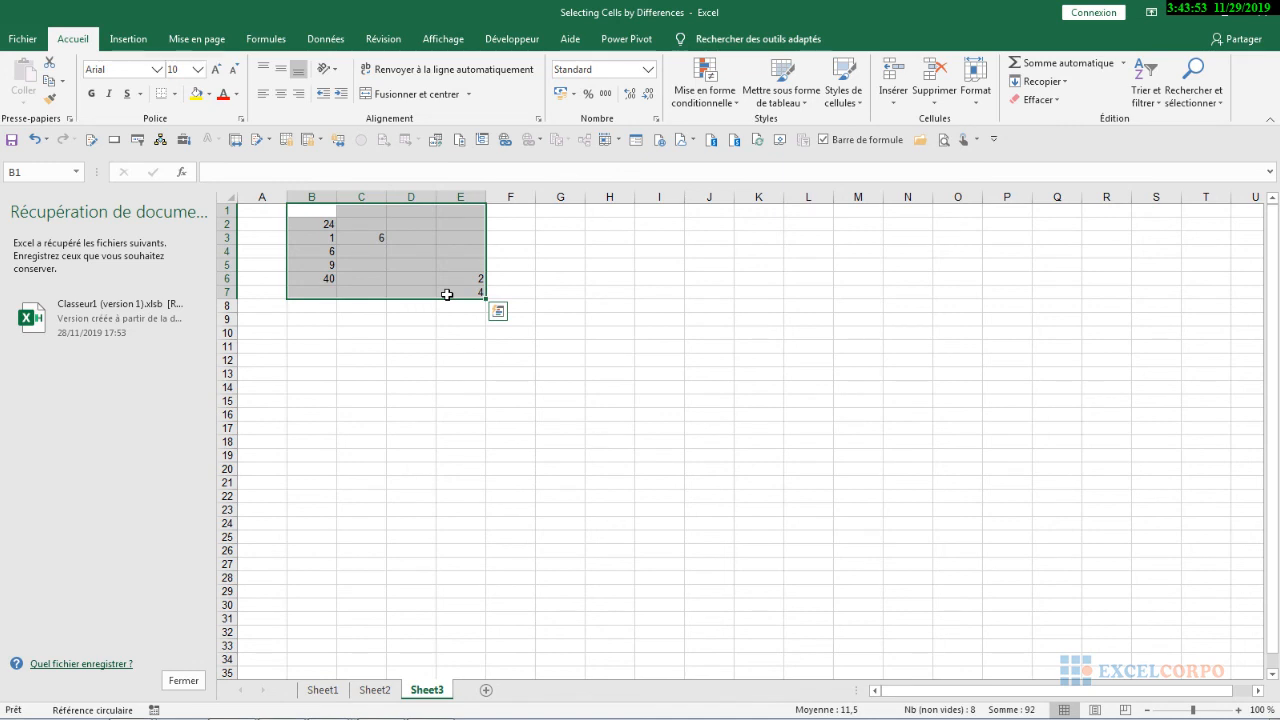
key("F5")
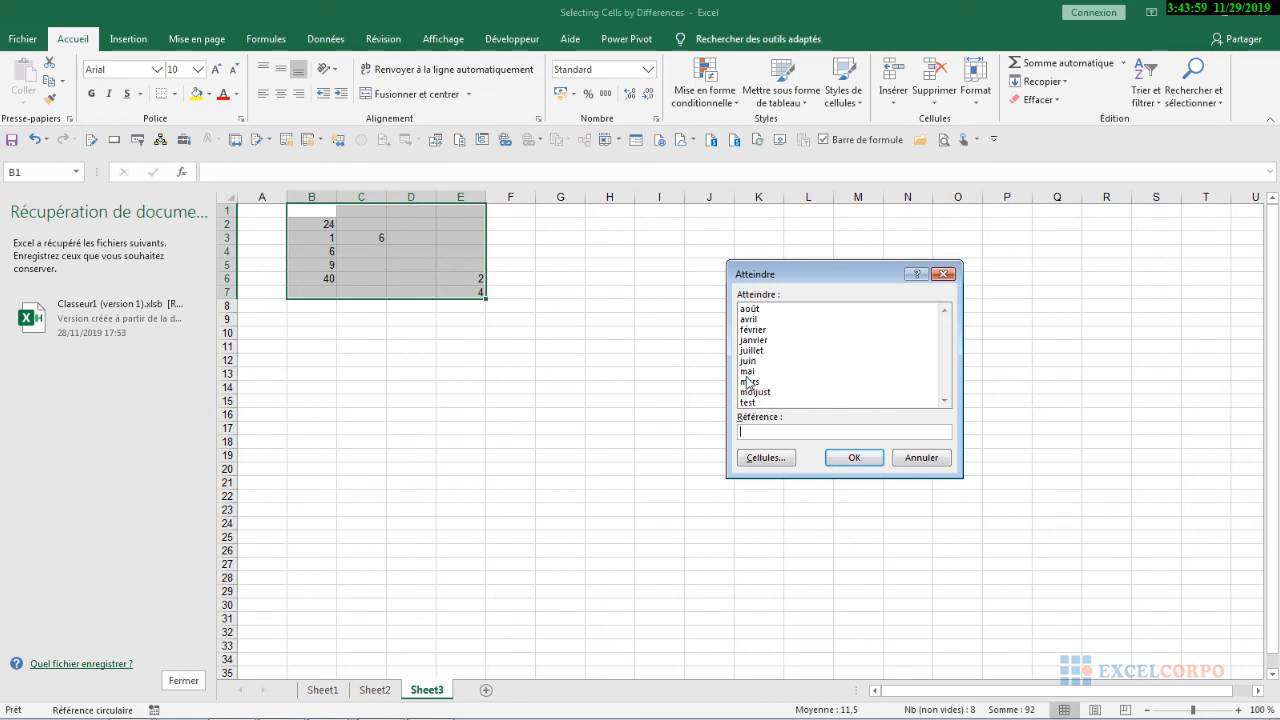
left_click(747, 373)
left_click(766, 457)
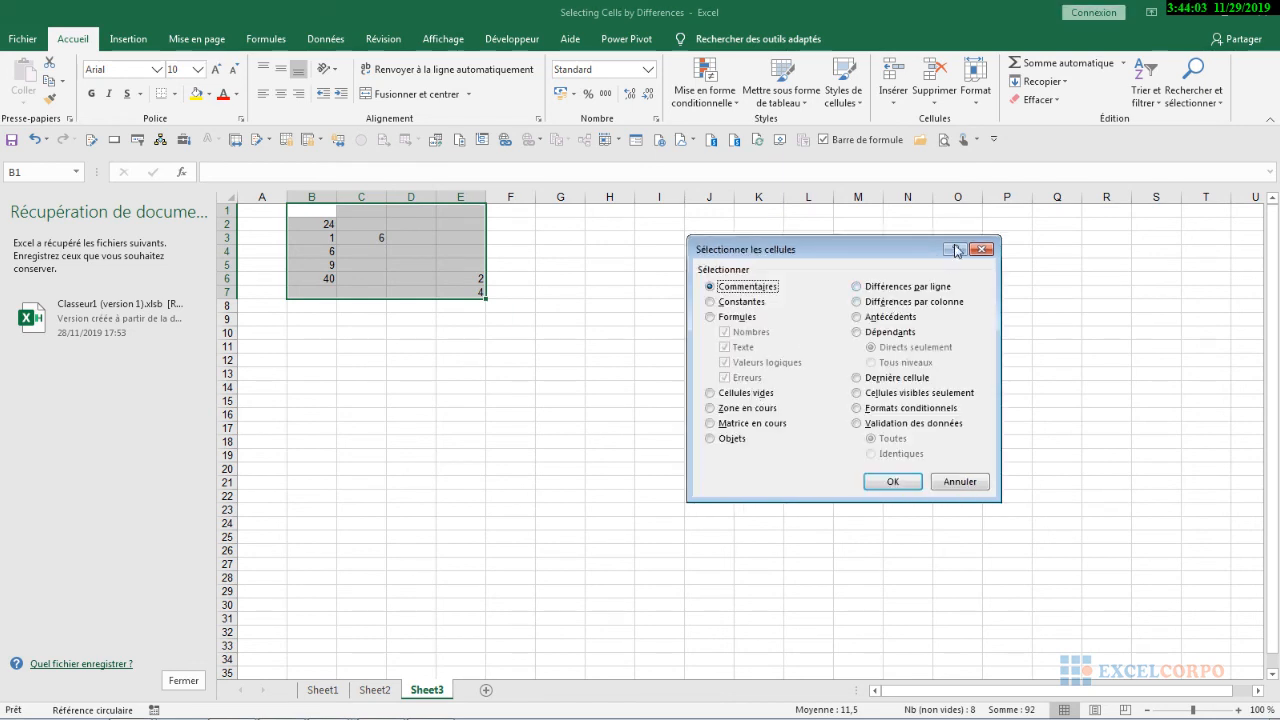
- Examine the Precedents (Antécédents) and Dependents (Dépendants) options with their Direct only and All levels settings, without applying them
left_click(862, 318)
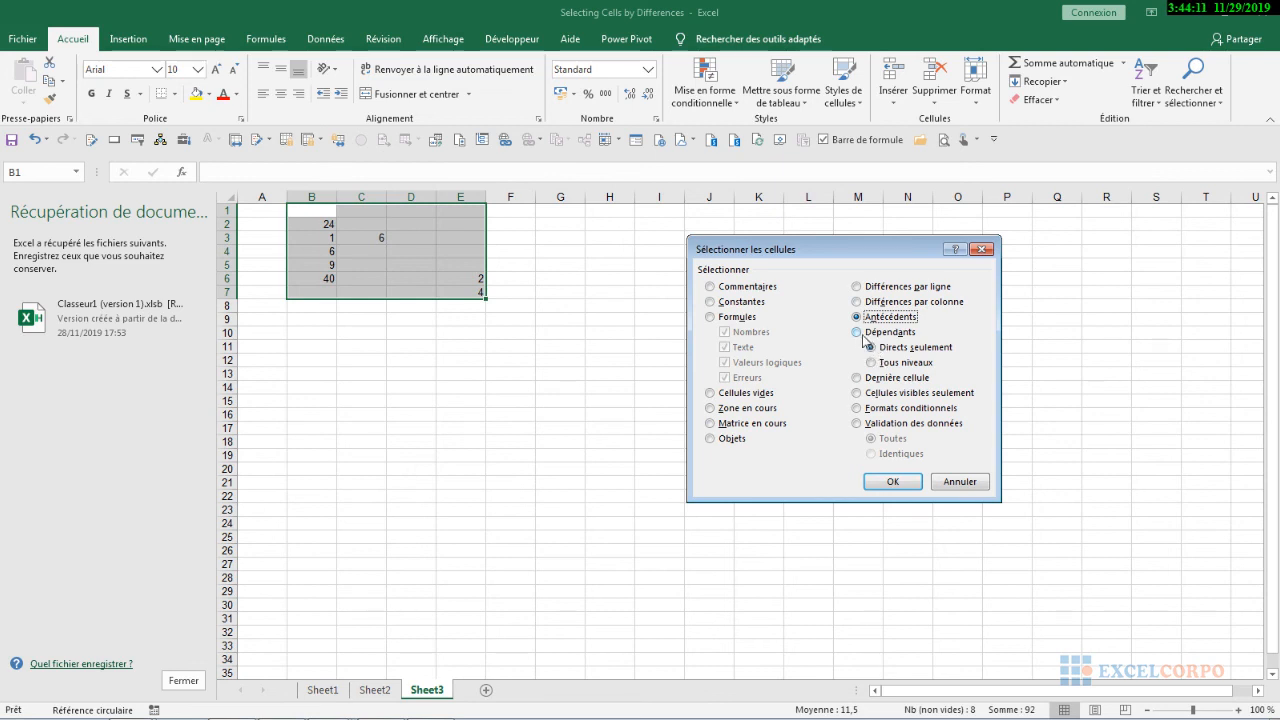
left_click(857, 333)
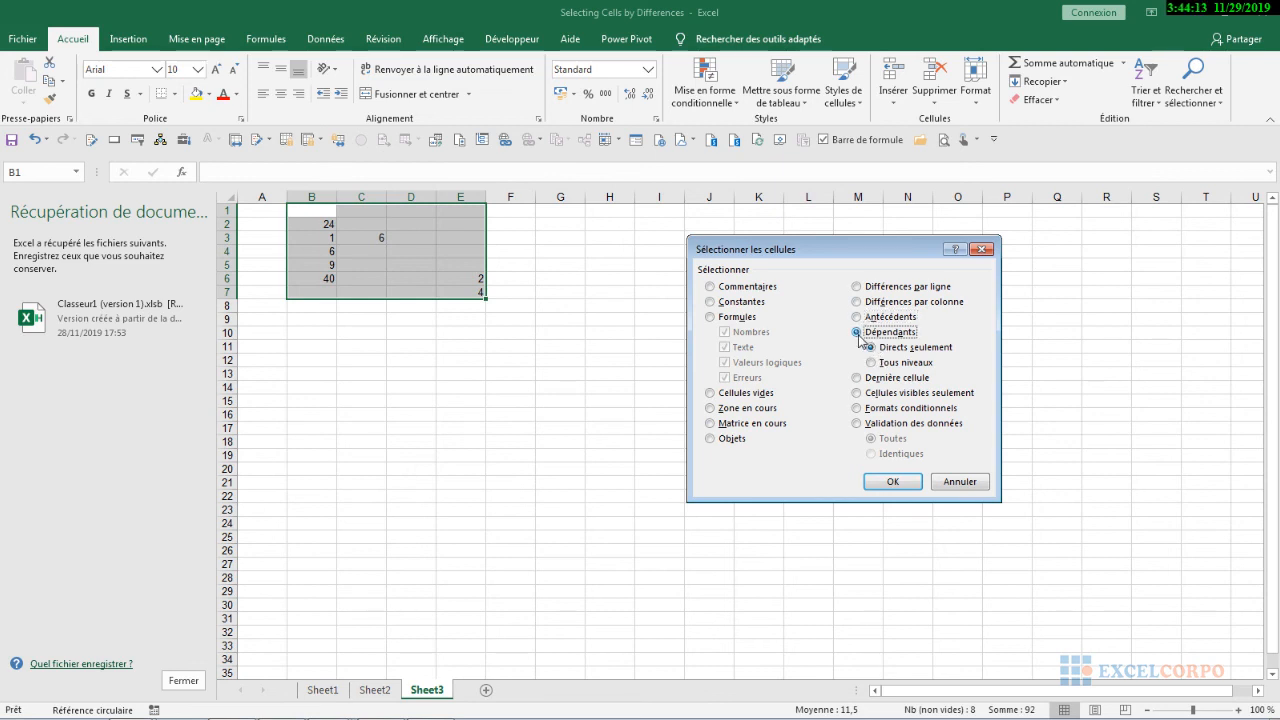
left_click(918, 350)
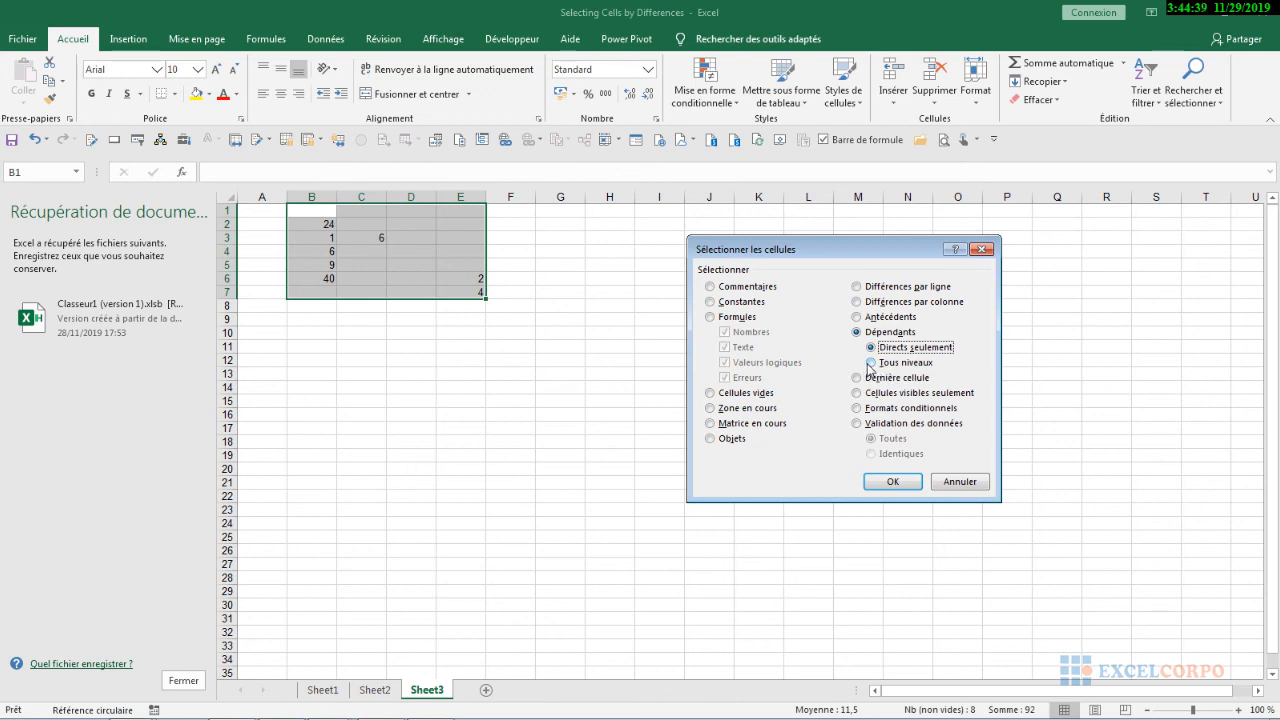
left_click(869, 364)
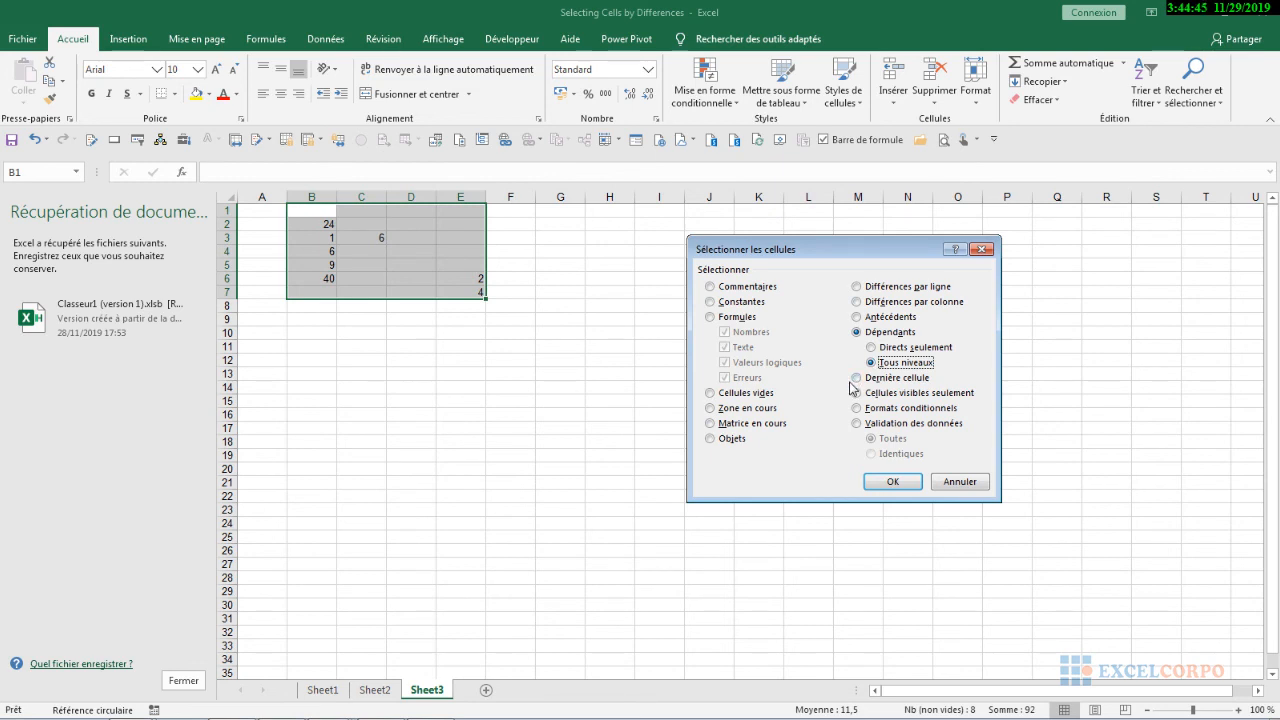
- Select the direct precedents of the formulas in B1:E7 using the Precedents option (Antécédents) limited to direct only (Directs seulement)
left_click(857, 317)
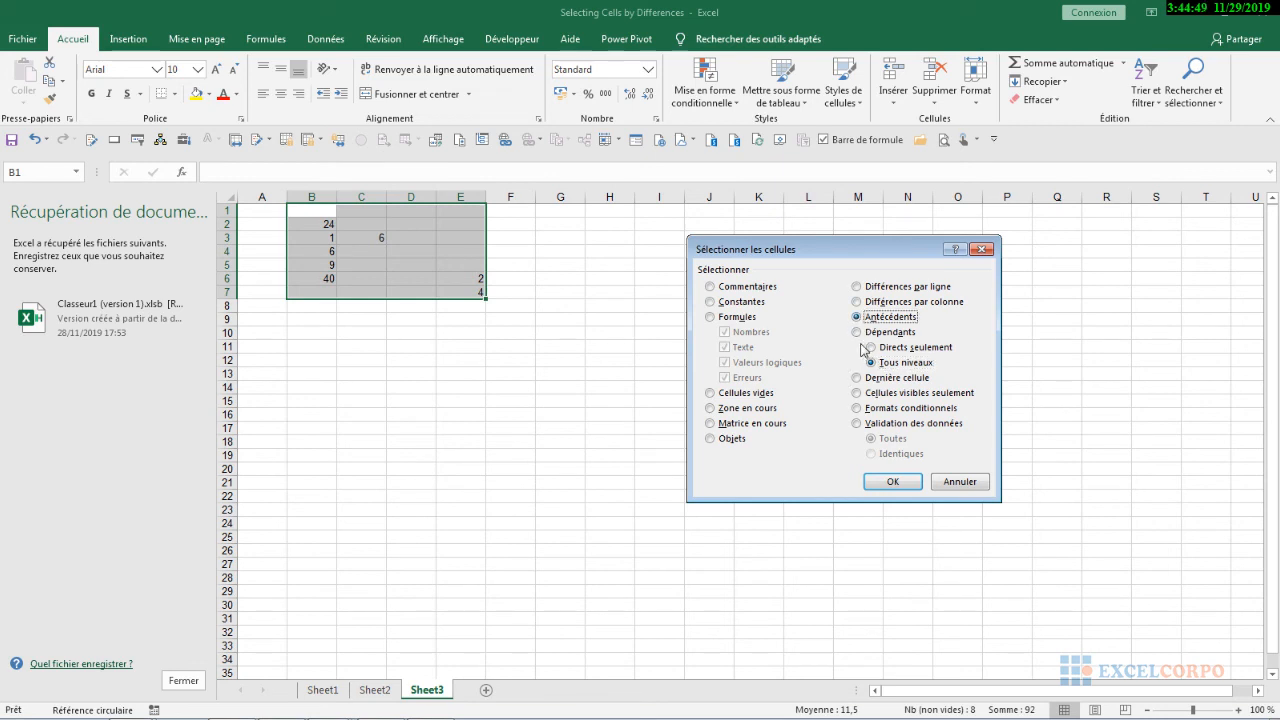
left_click(870, 348)
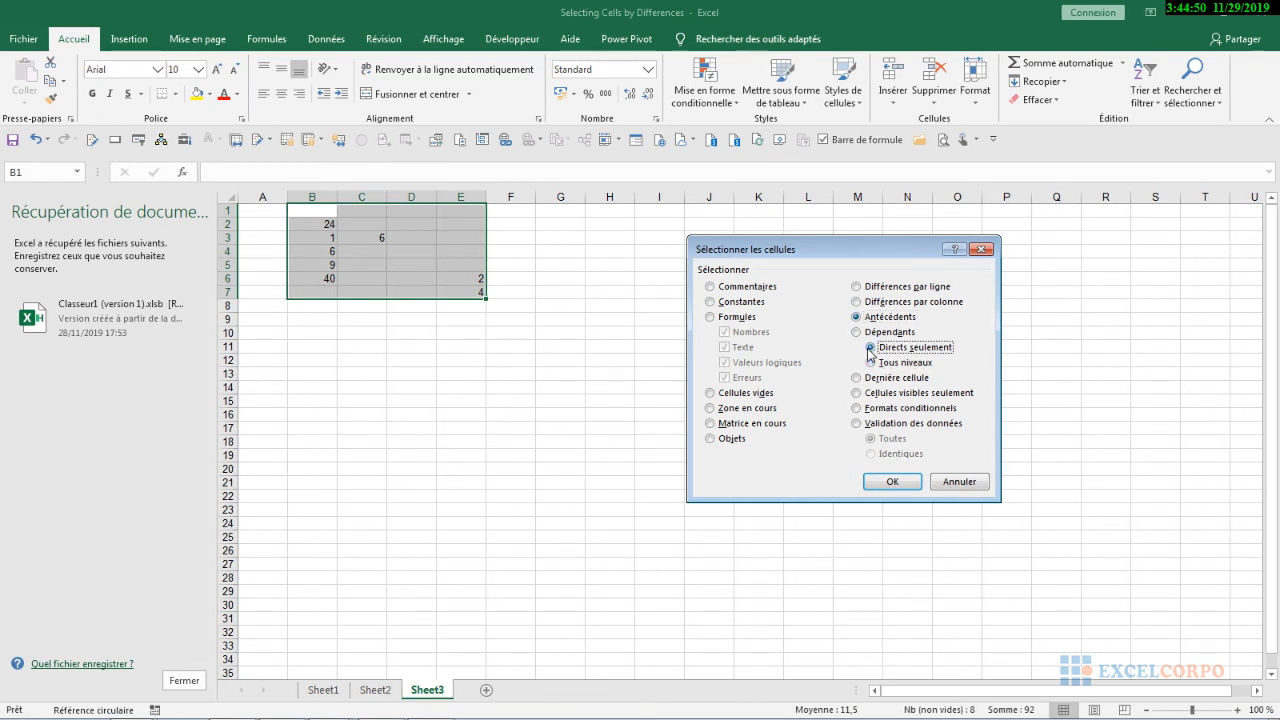
left_click(878, 484)
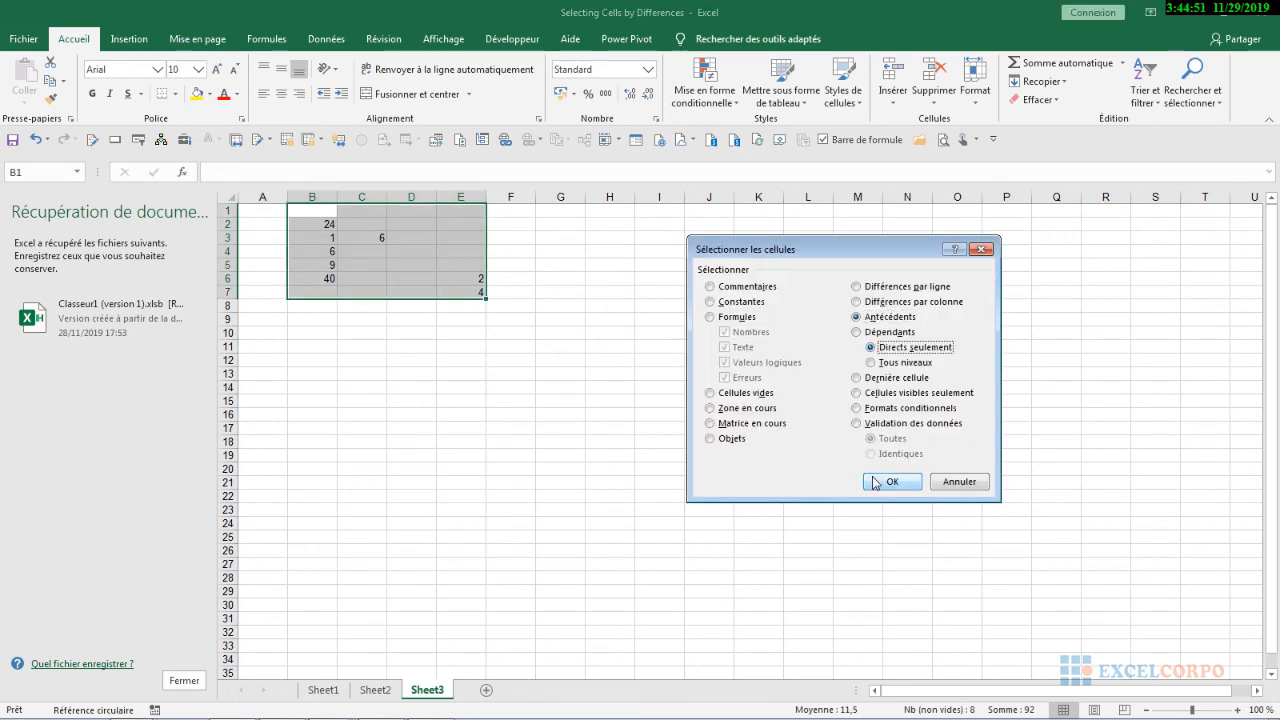
left_click(880, 482)
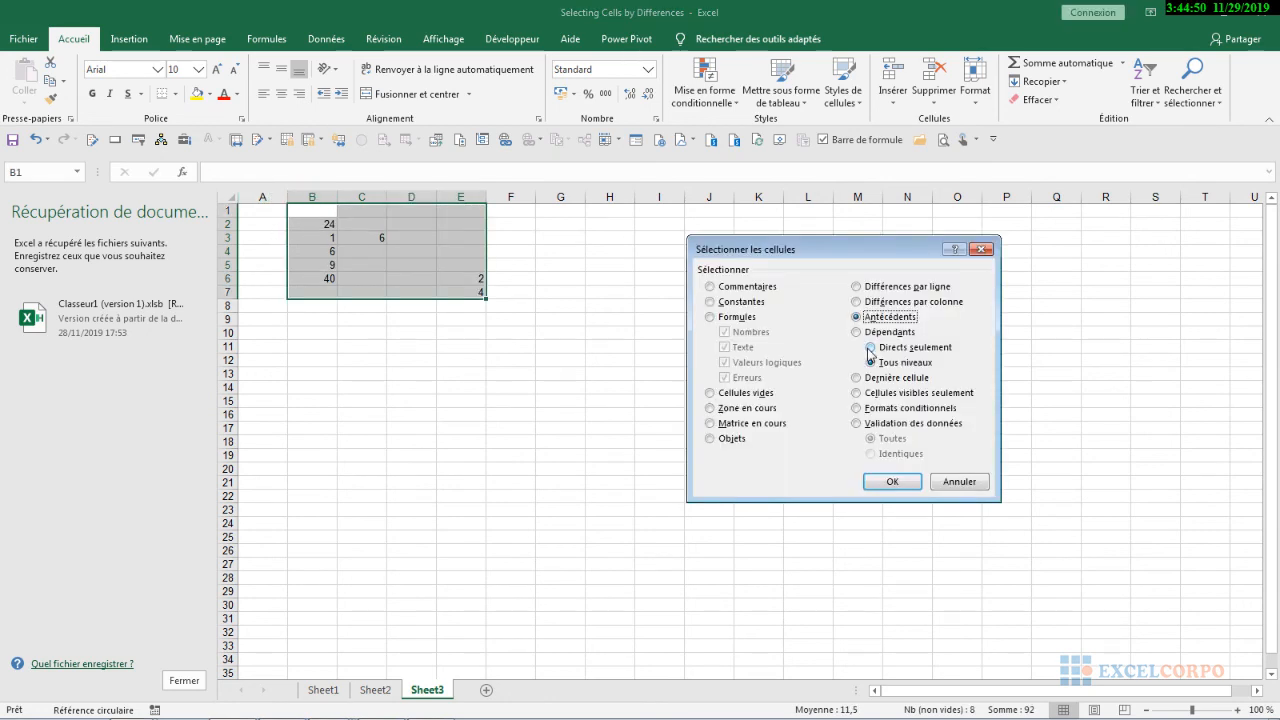
left_click(870, 347)
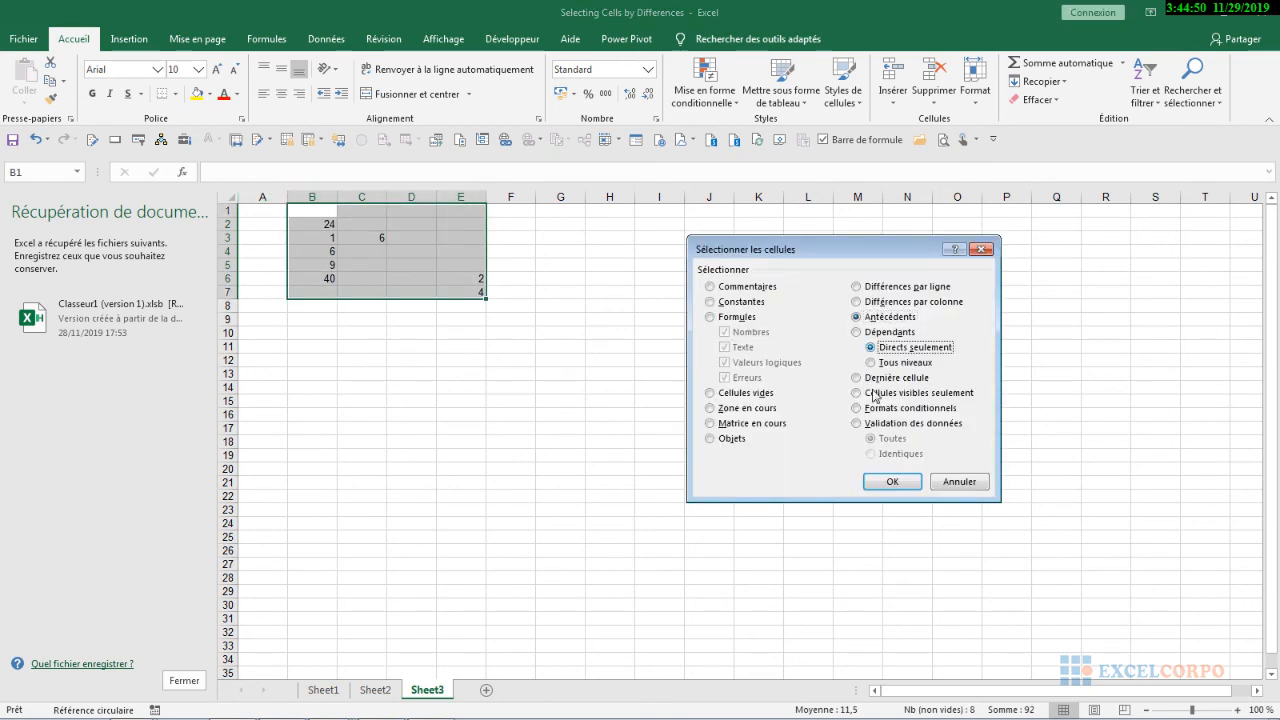
left_click(890, 482)
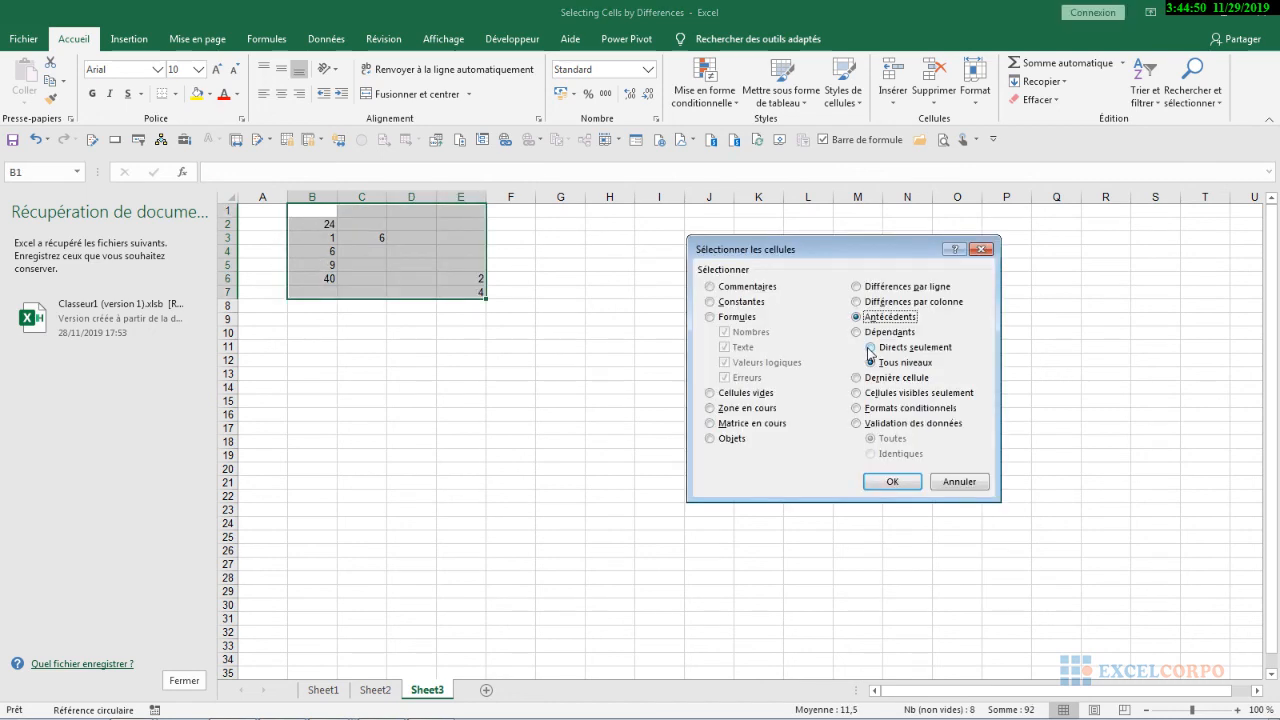
left_click(869, 348)
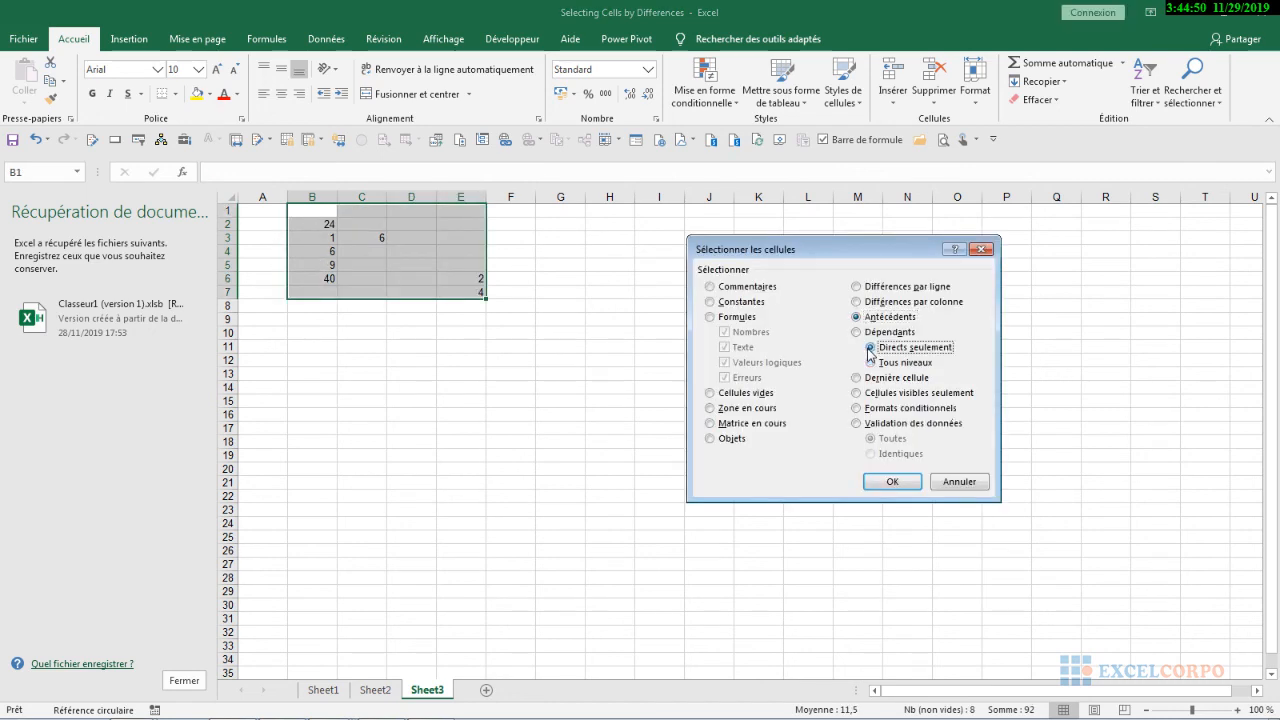
left_click(877, 483)
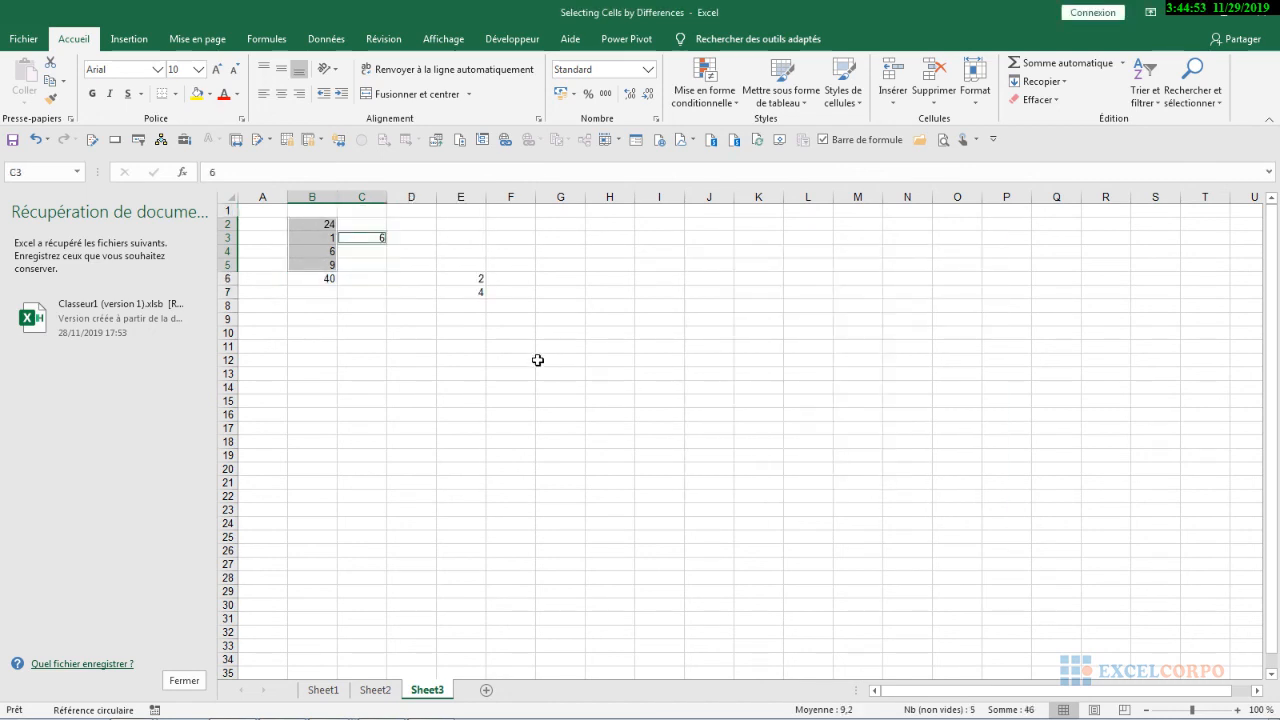